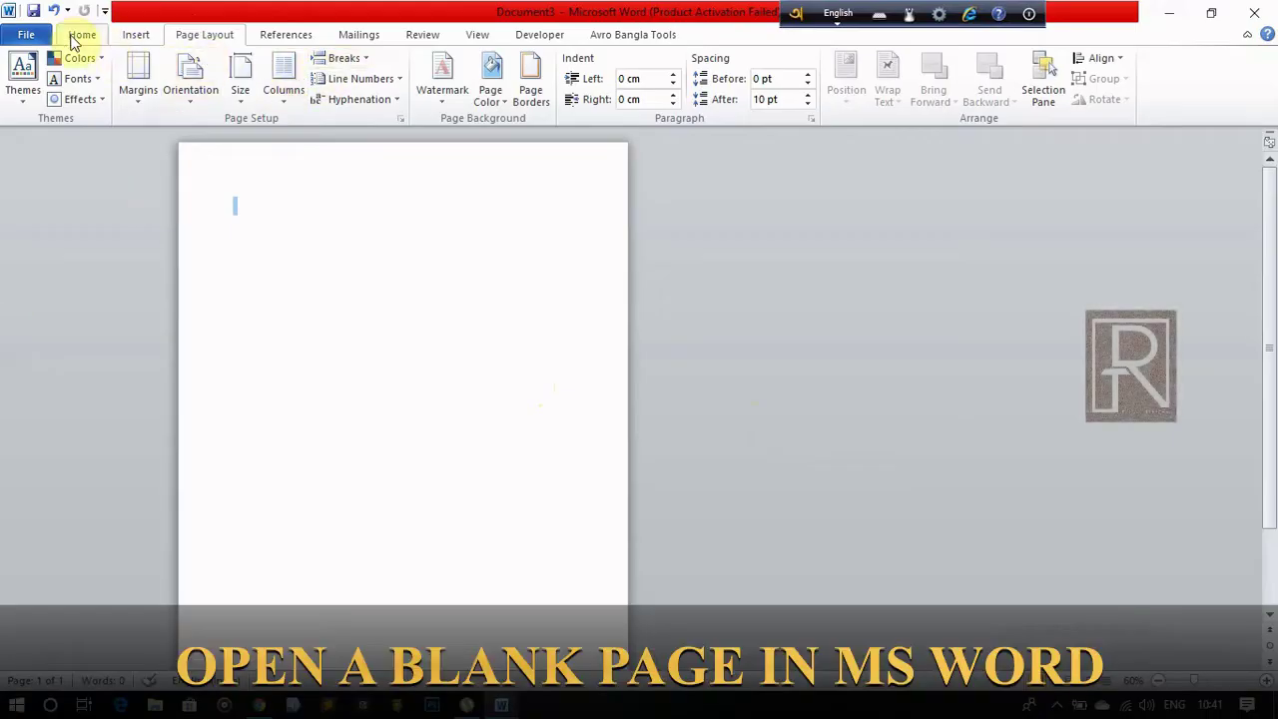
Change the blank page's orientation from portrait to Landscape.
left_click(80, 36)
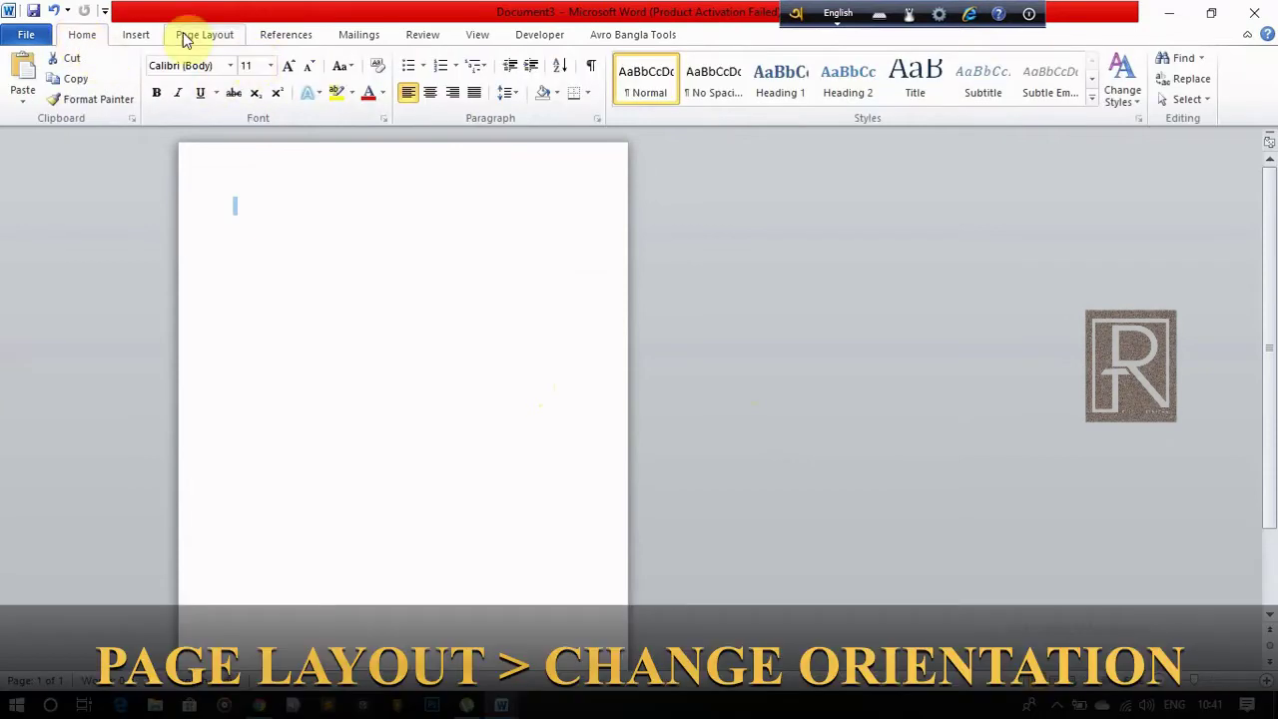
left_click(202, 36)
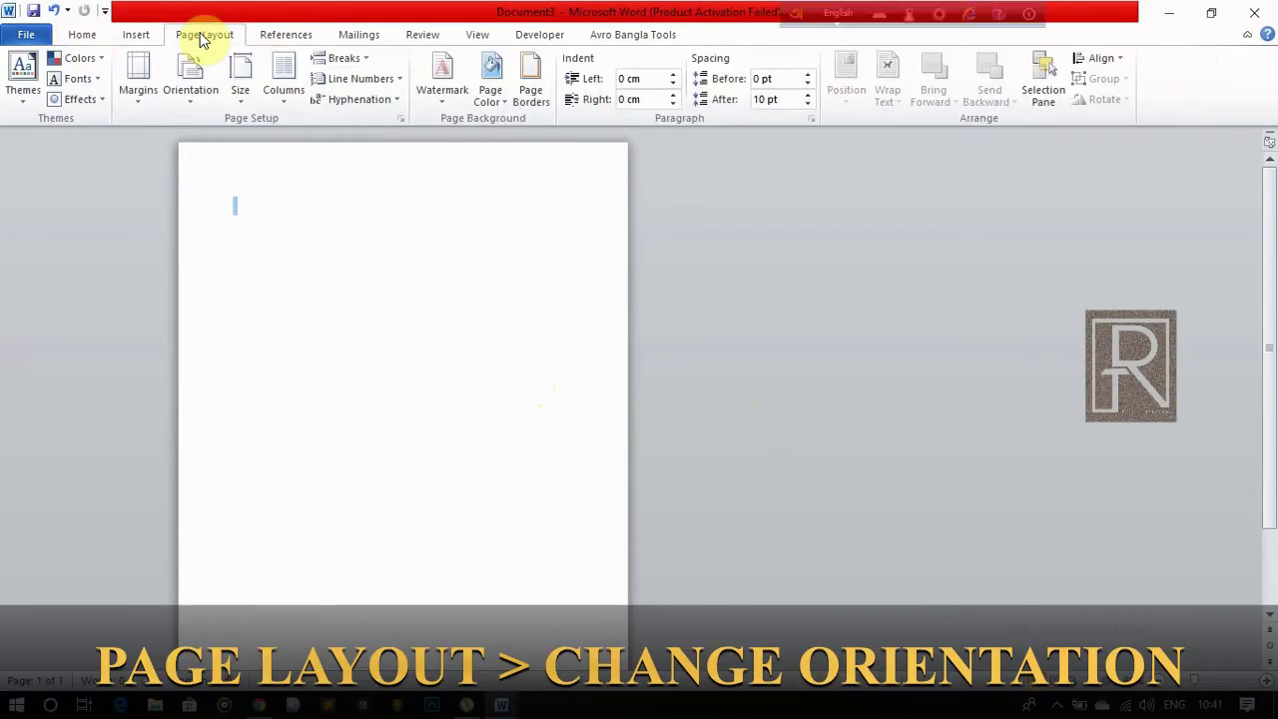
left_click(183, 88)
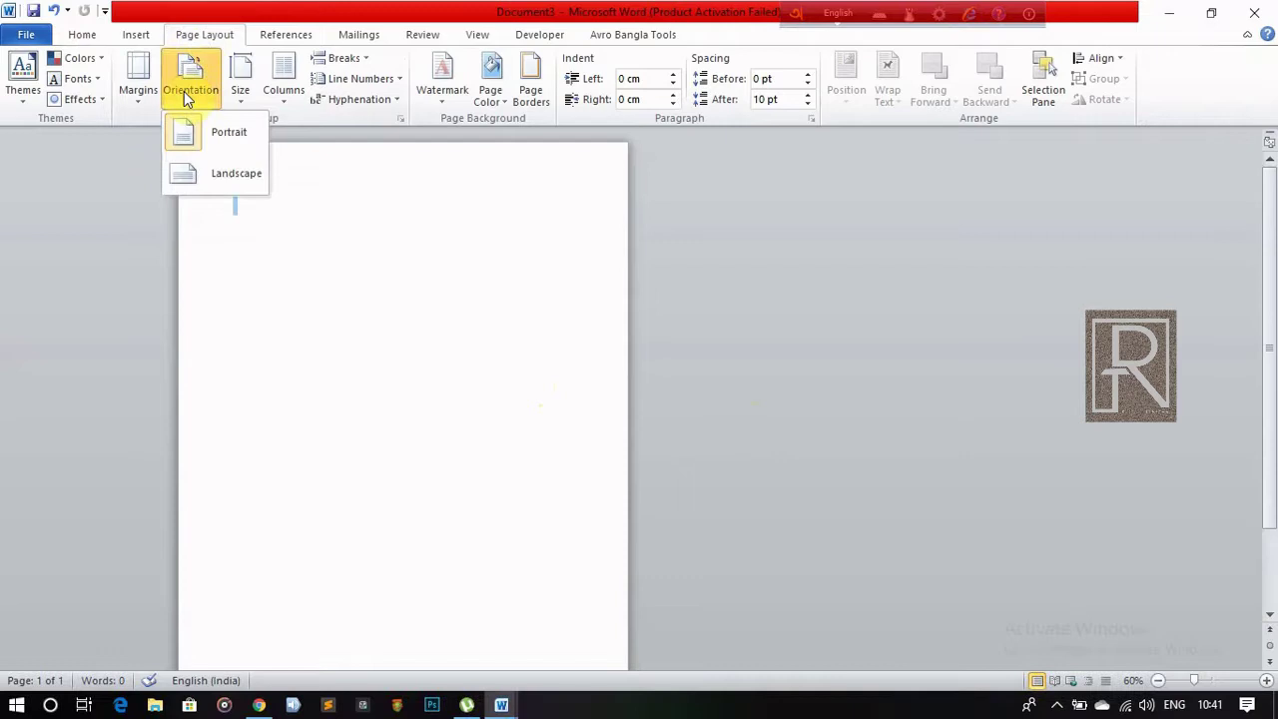
left_click(217, 180)
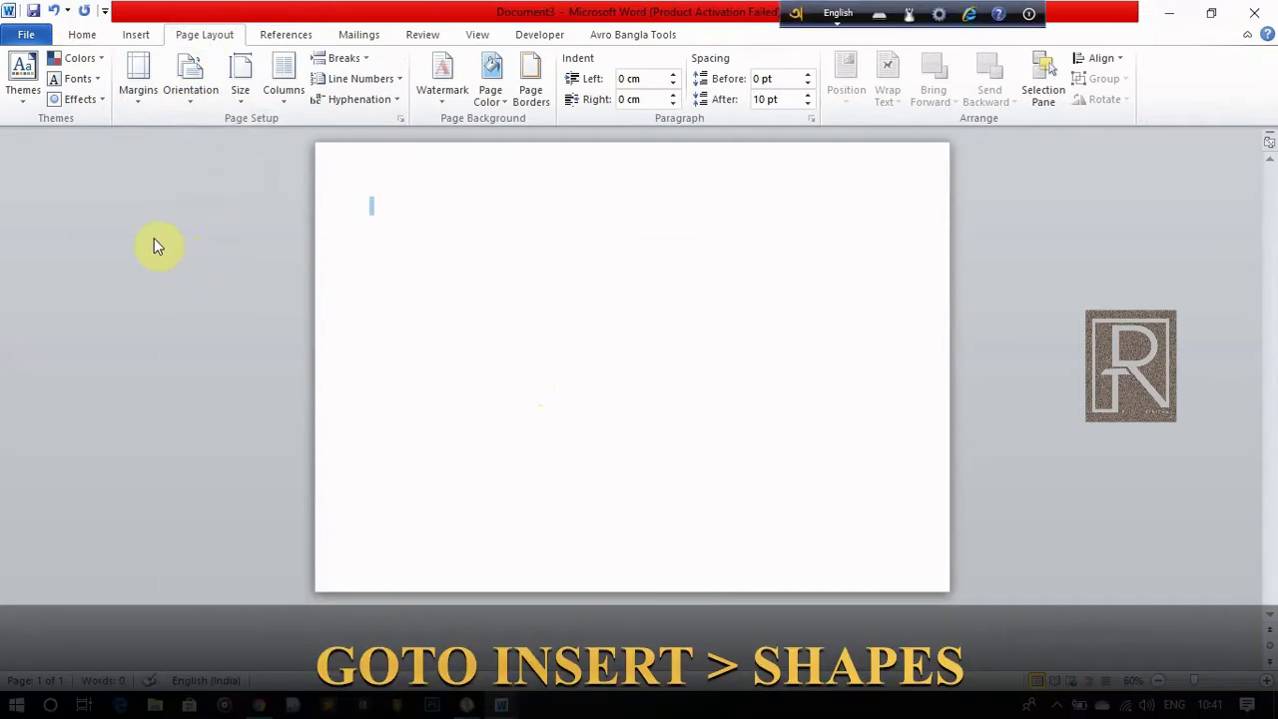
Insert a Moon shape and enlarge it into a large crescent along the page's left edge.
left_click(136, 36)
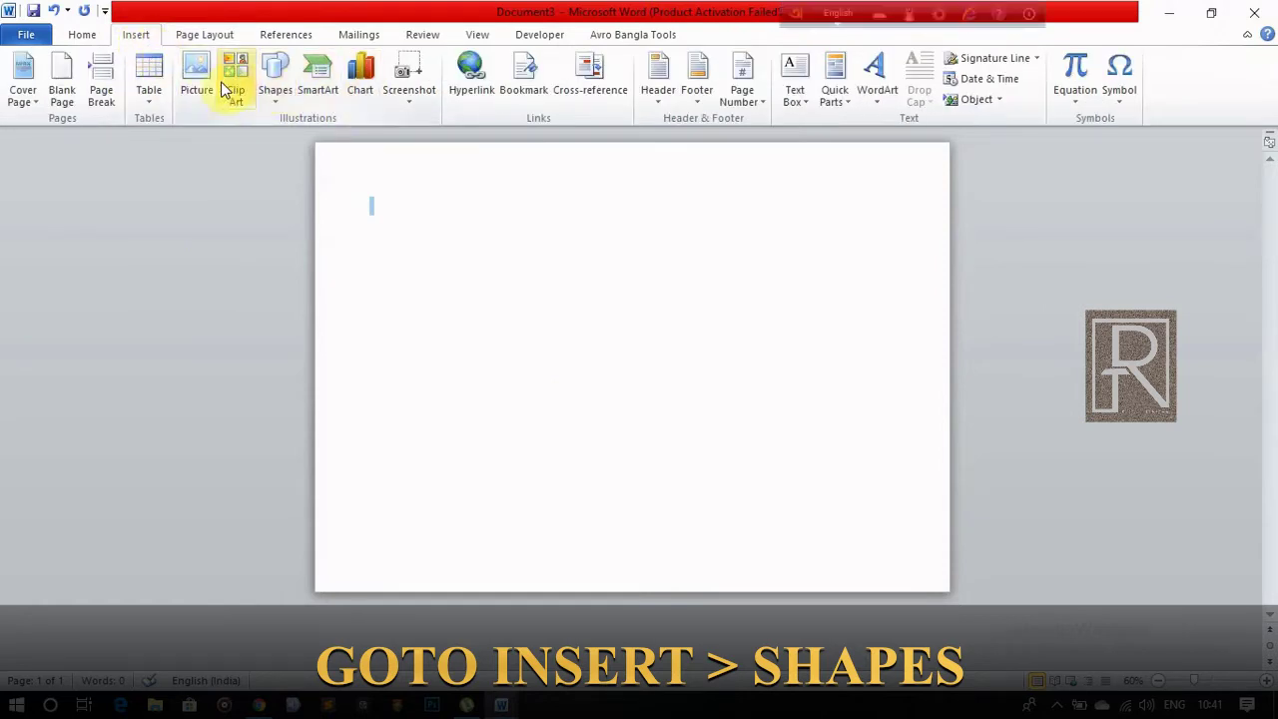
left_click(287, 82)
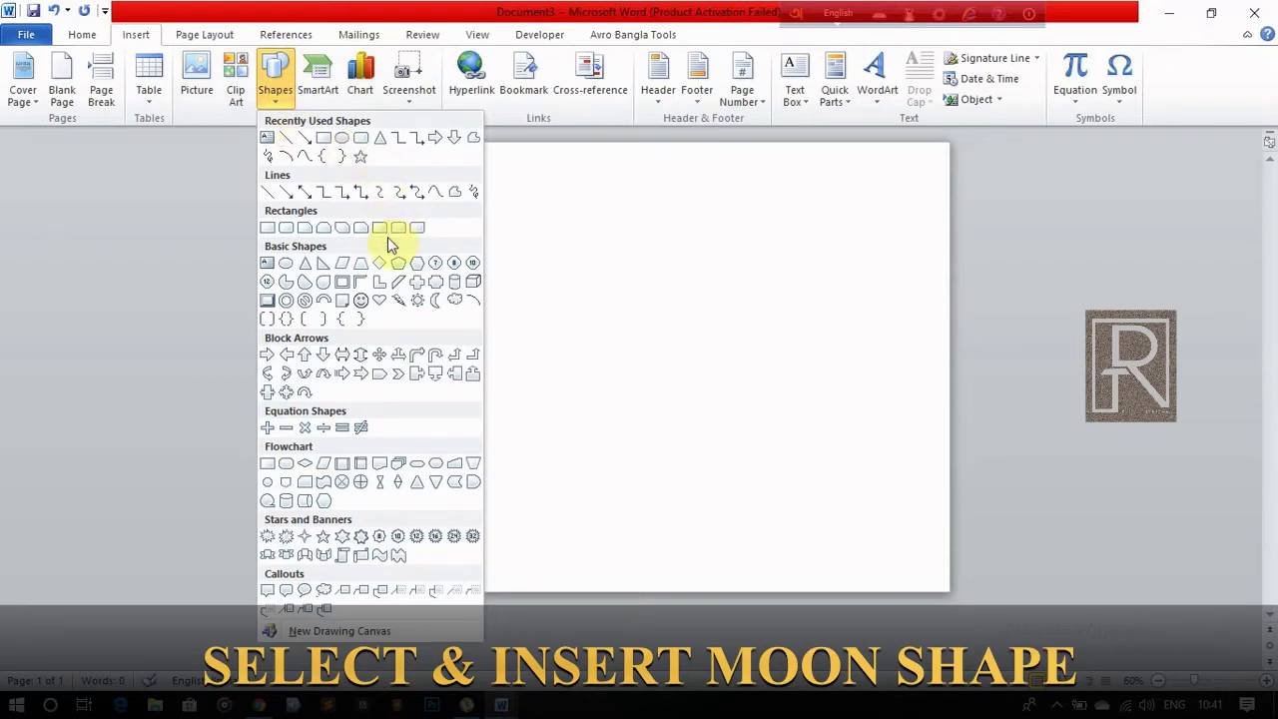
left_click(444, 304)
left_click(438, 295)
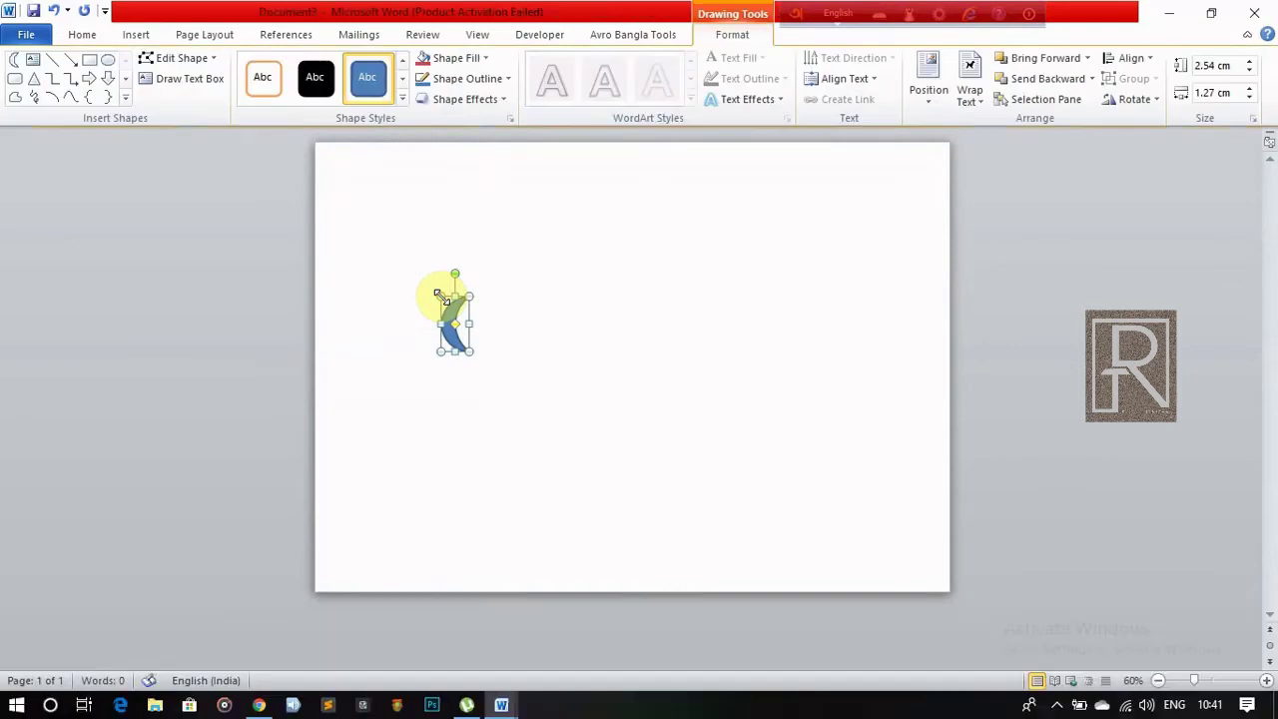
left_click_drag(437, 292, 658, 575)
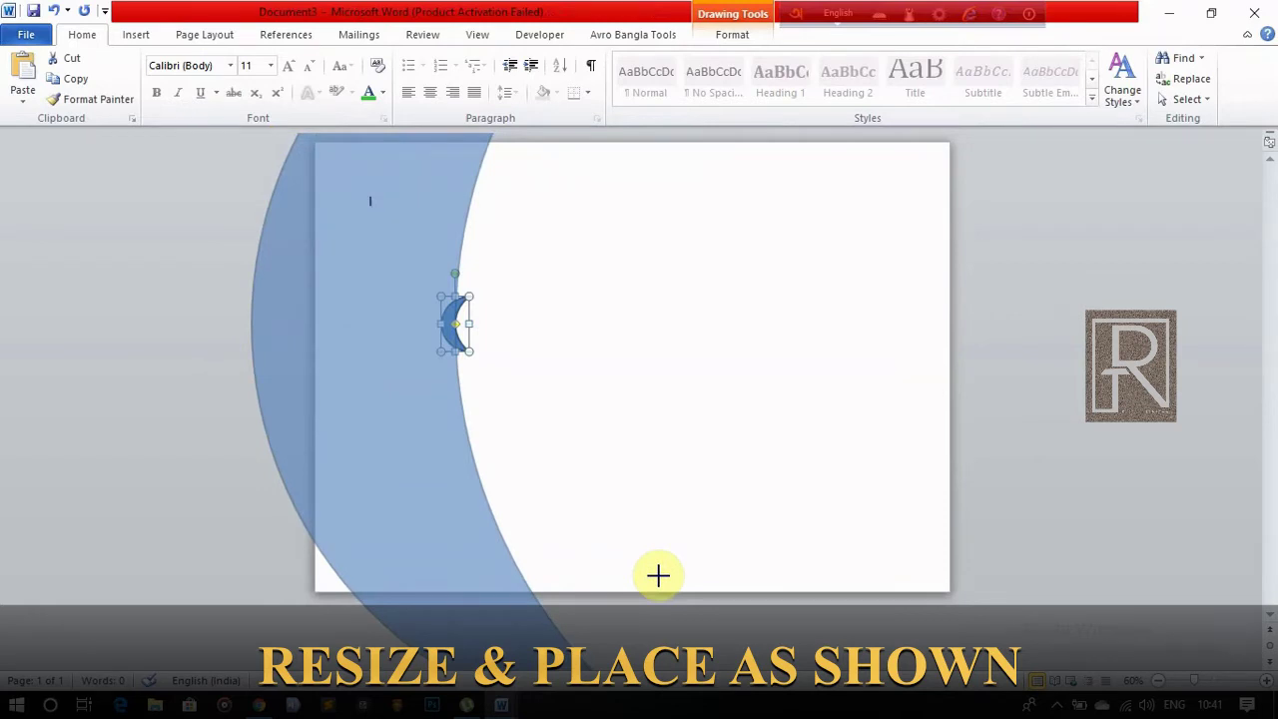
left_click_drag(658, 575, 656, 573)
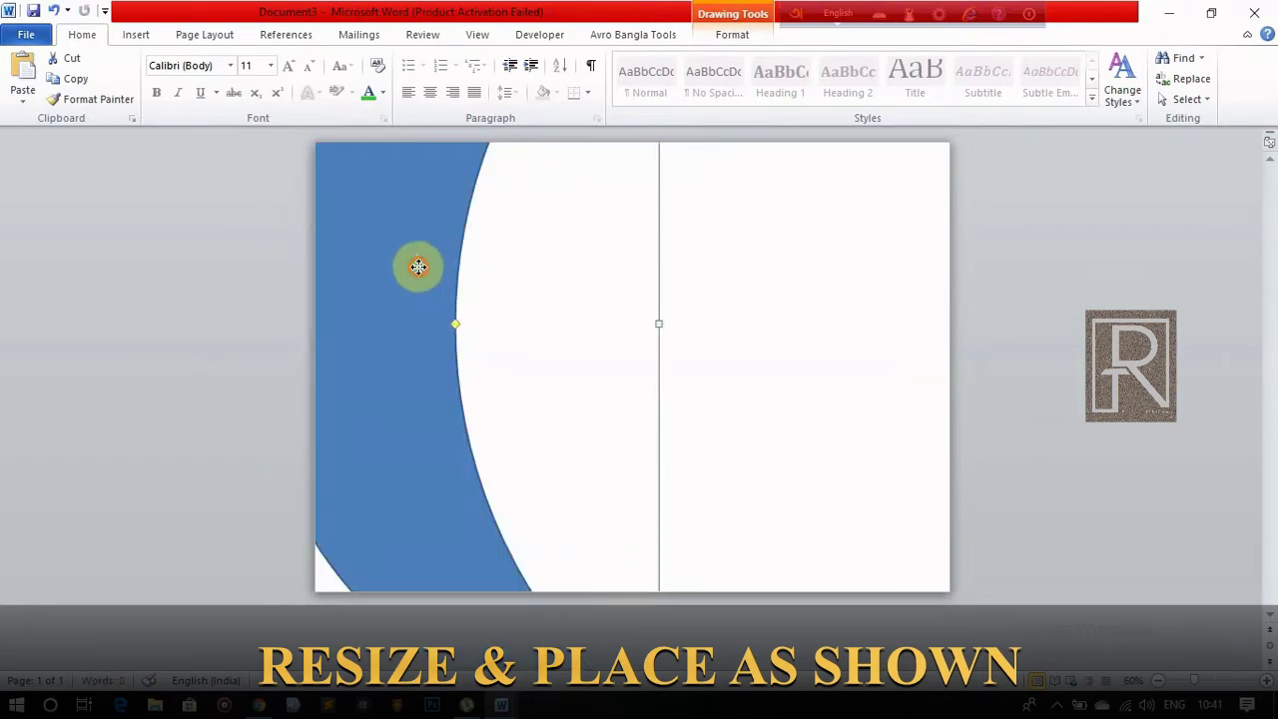
mouse_move(418, 267)
left_mouse_down()
mouse_move(470, 409)
mouse_move(453, 522)
mouse_move(420, 530)
mouse_move(442, 177)
left_mouse_up()
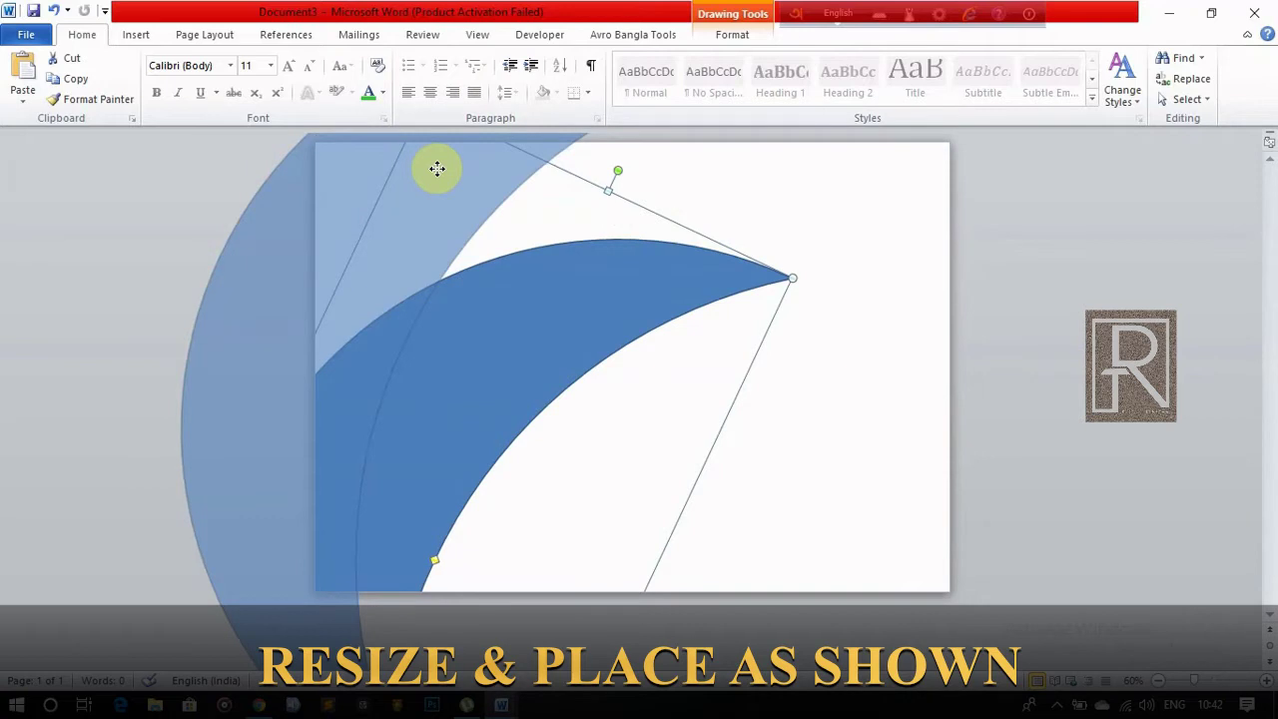
left_click_drag(437, 168, 437, 171)
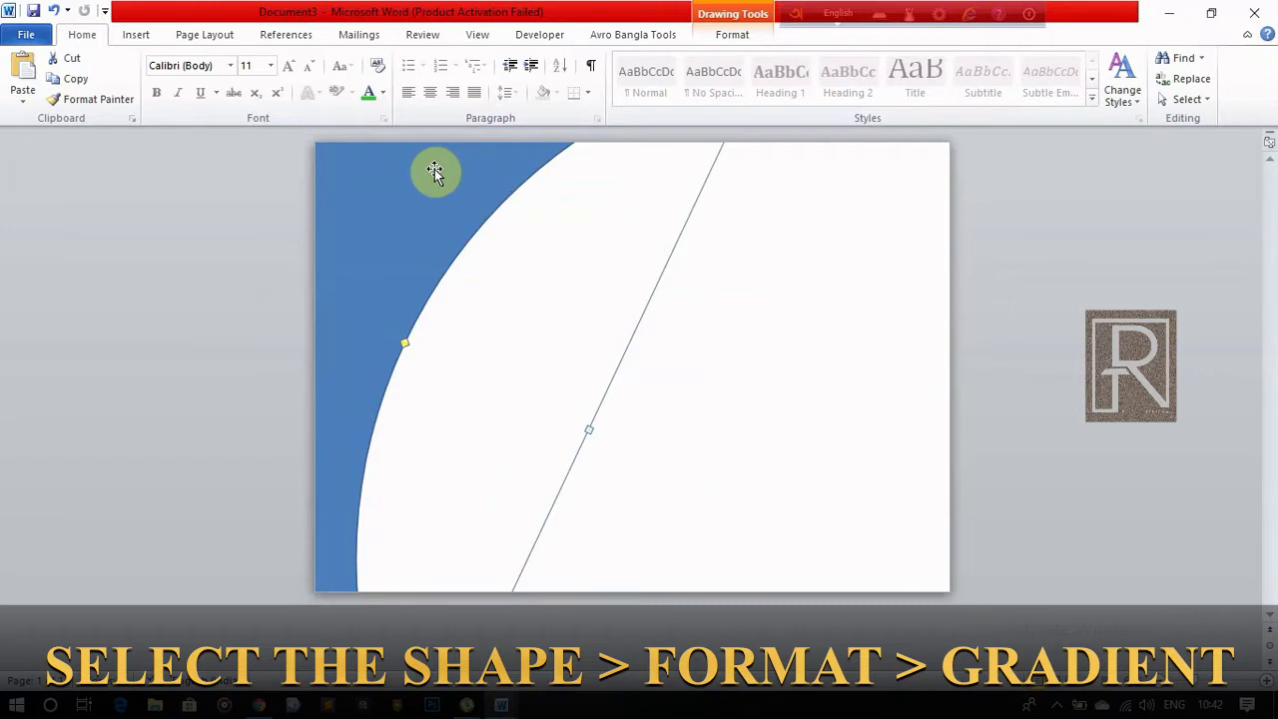
Give the crescent a dark gradient fill running Linear Up.
left_click(730, 35)
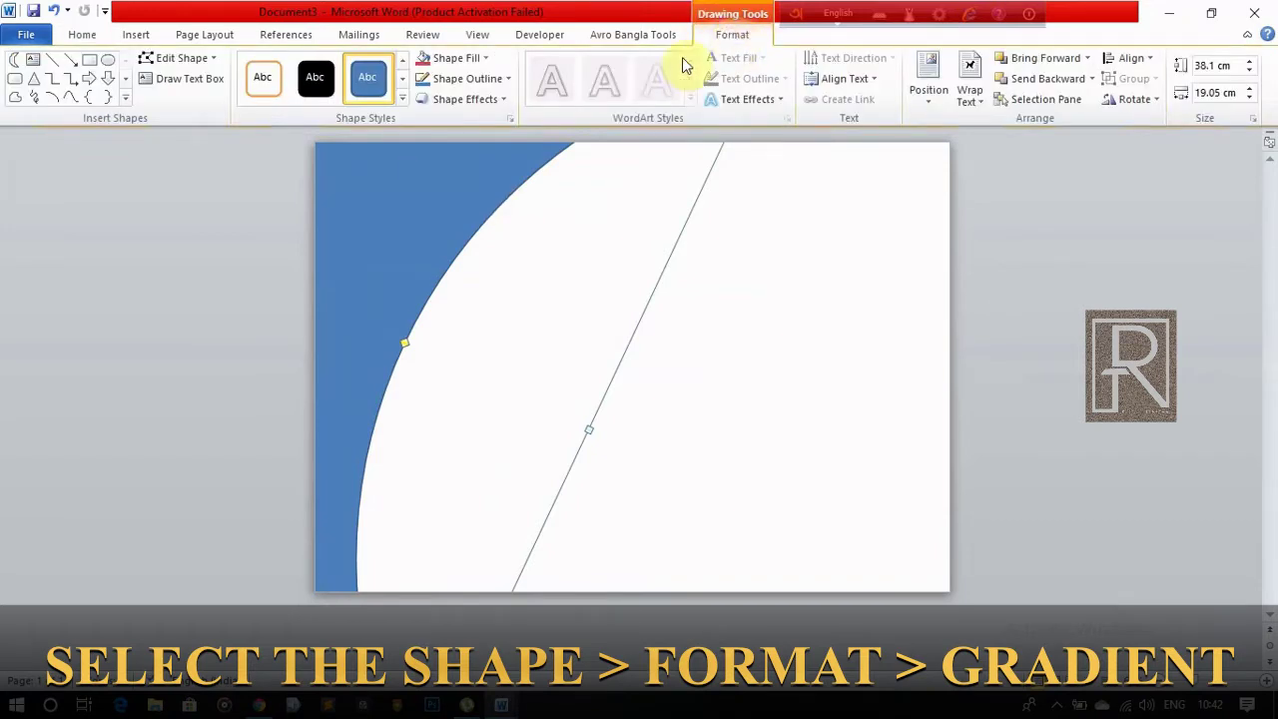
left_click(488, 59)
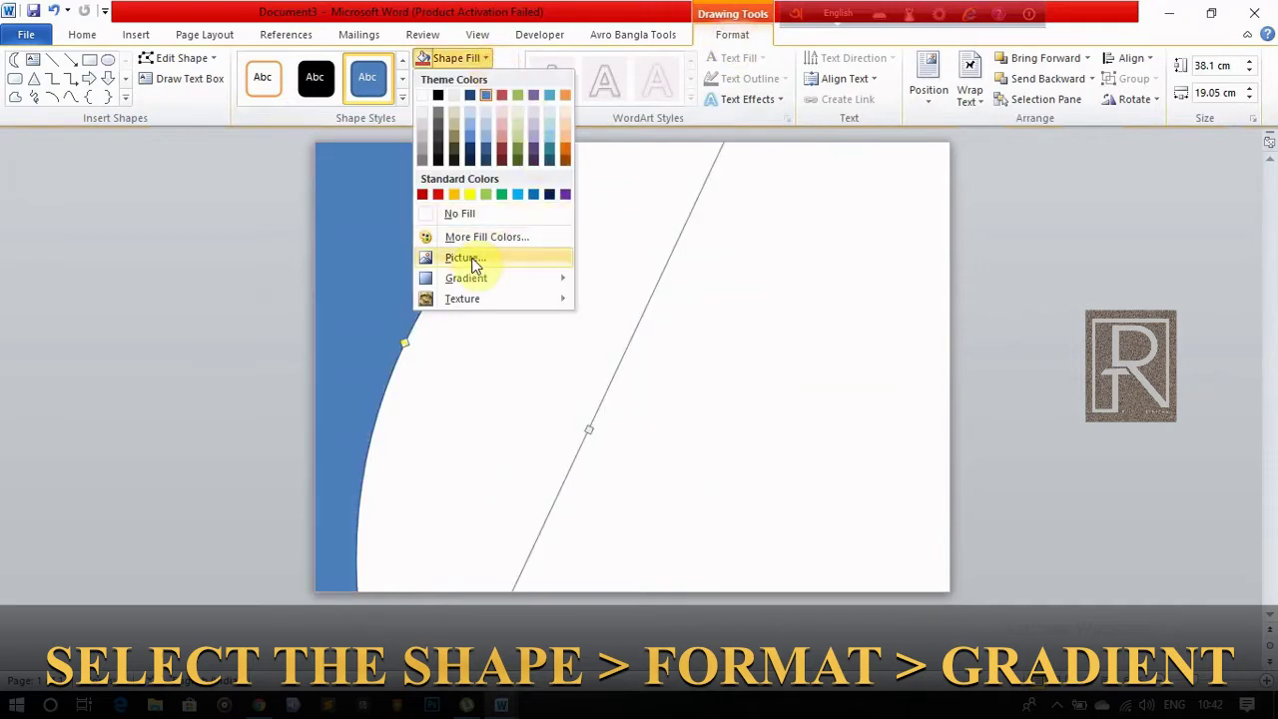
mouse_move(466, 278)
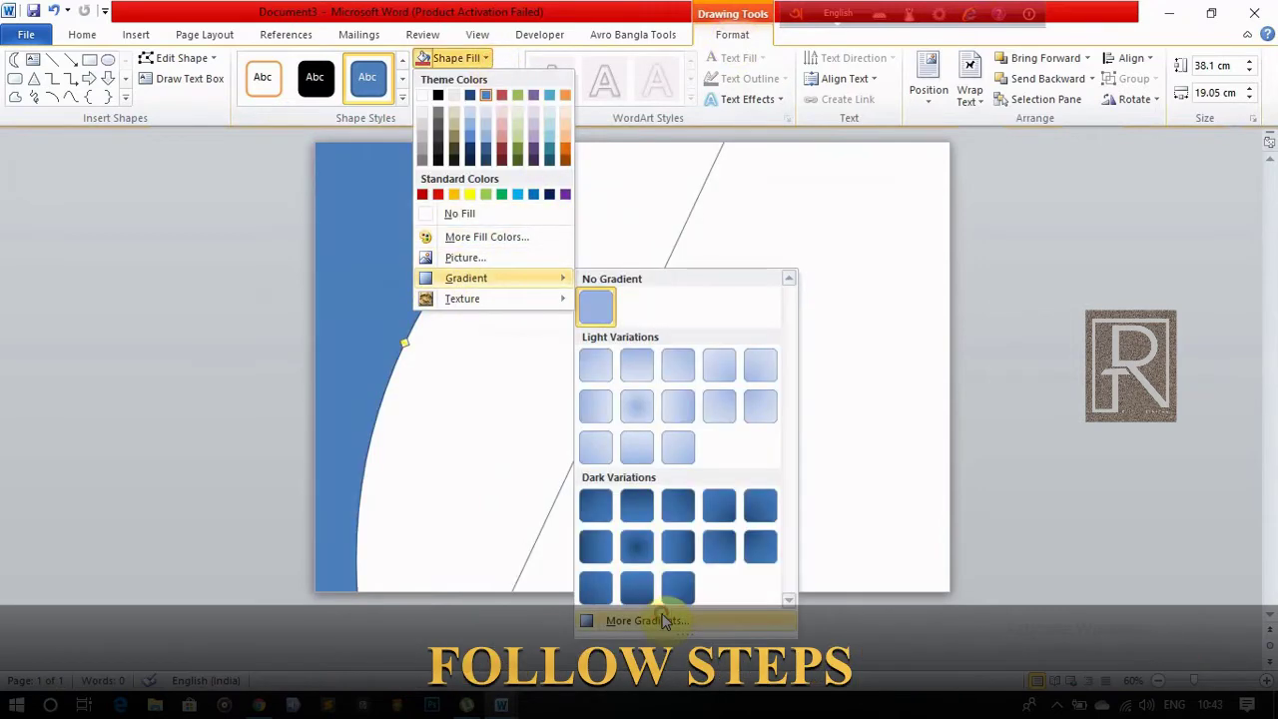
left_click(664, 621)
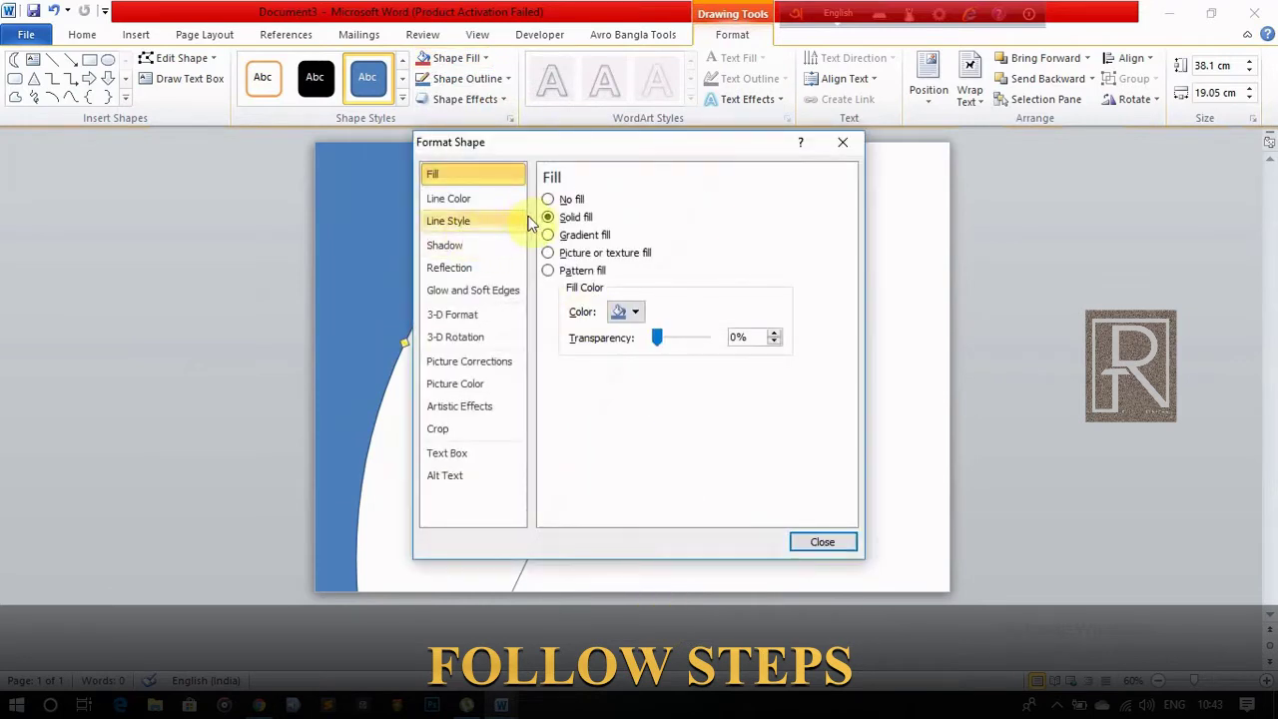
left_click(582, 242)
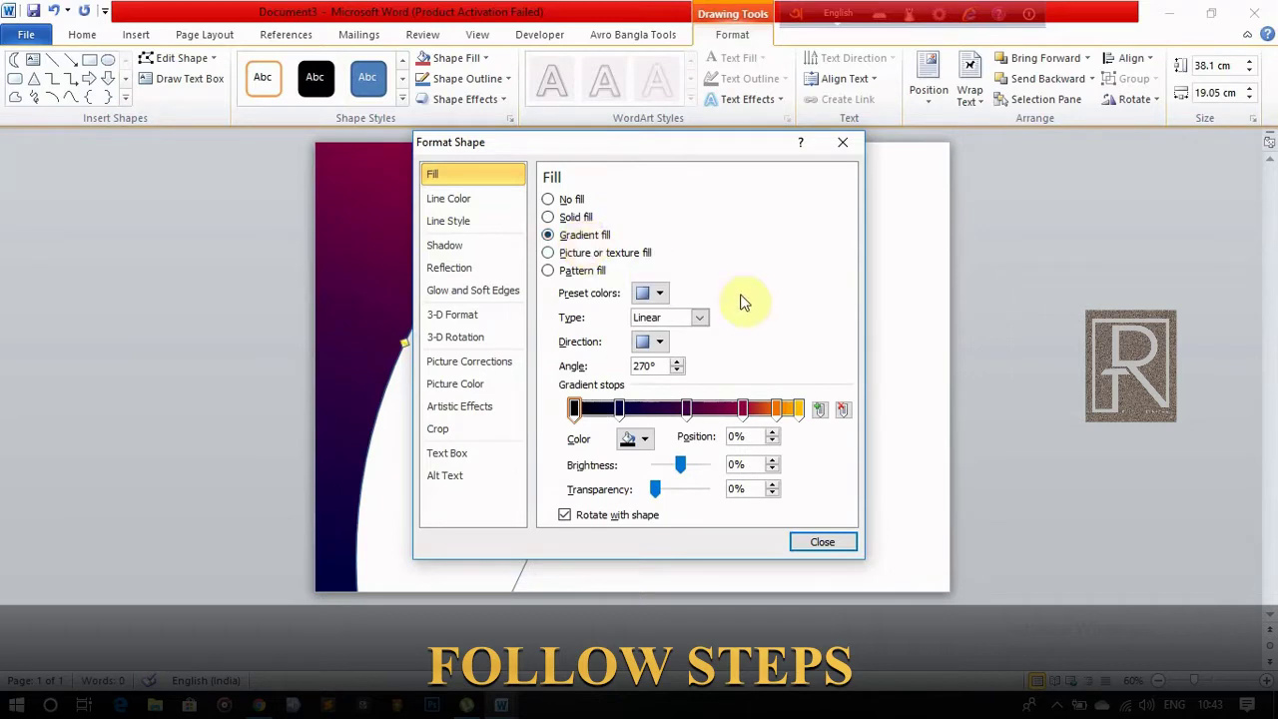
left_click(659, 295)
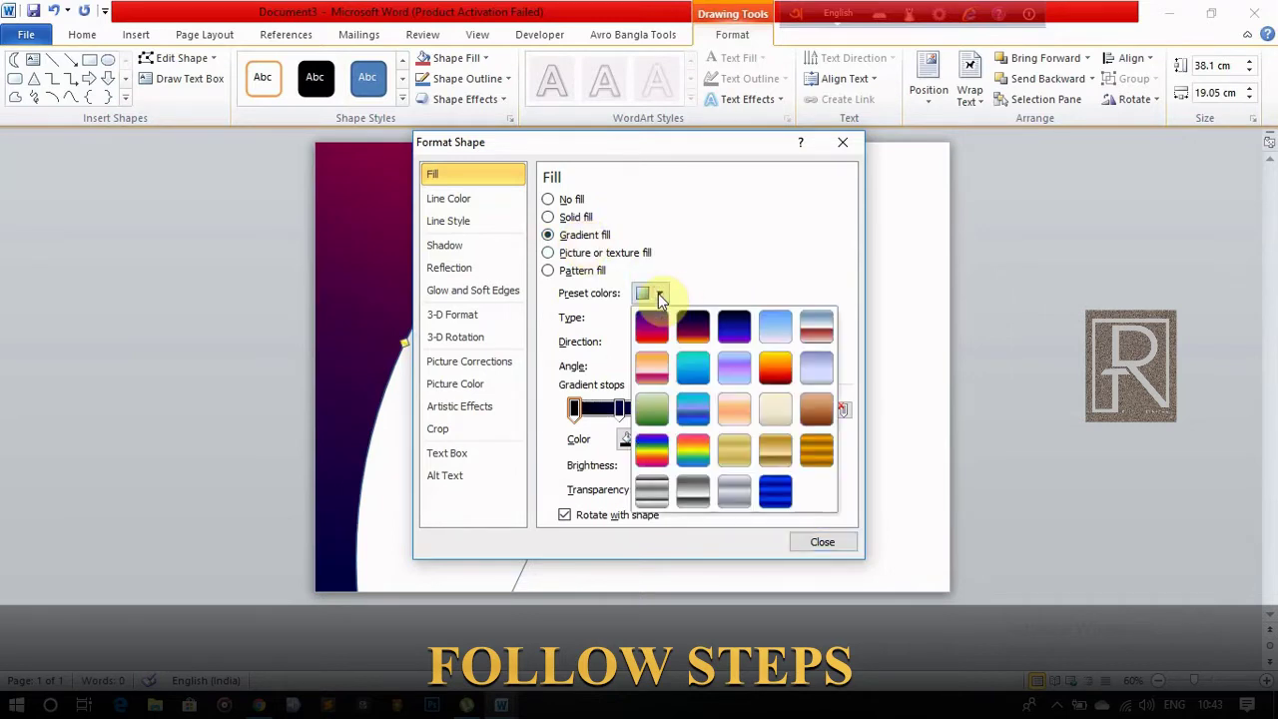
left_click(694, 329)
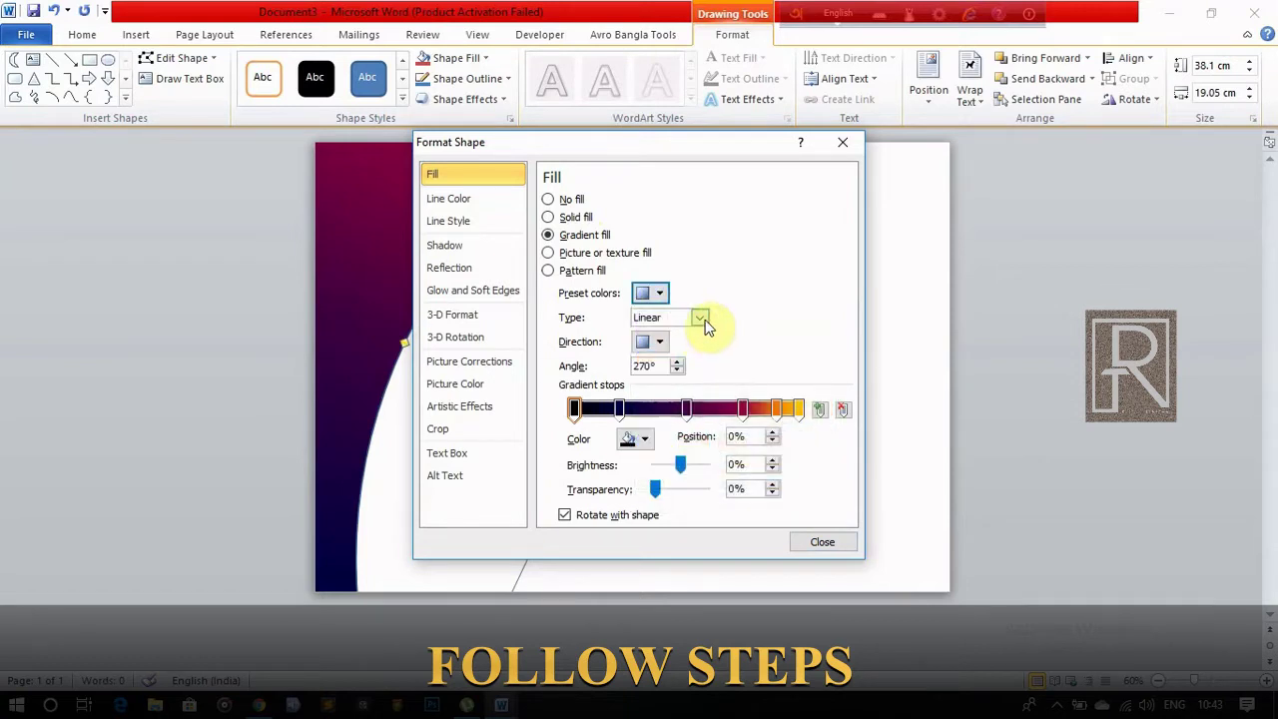
left_click(657, 344)
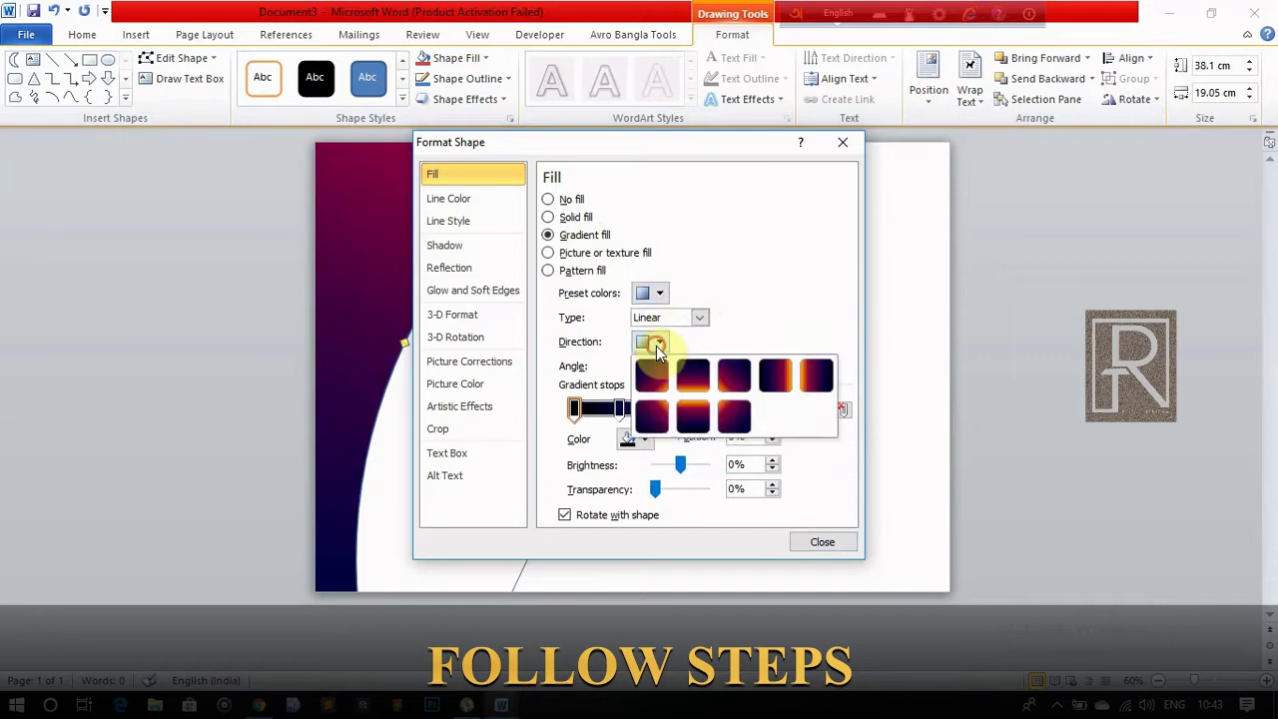
left_click(699, 423)
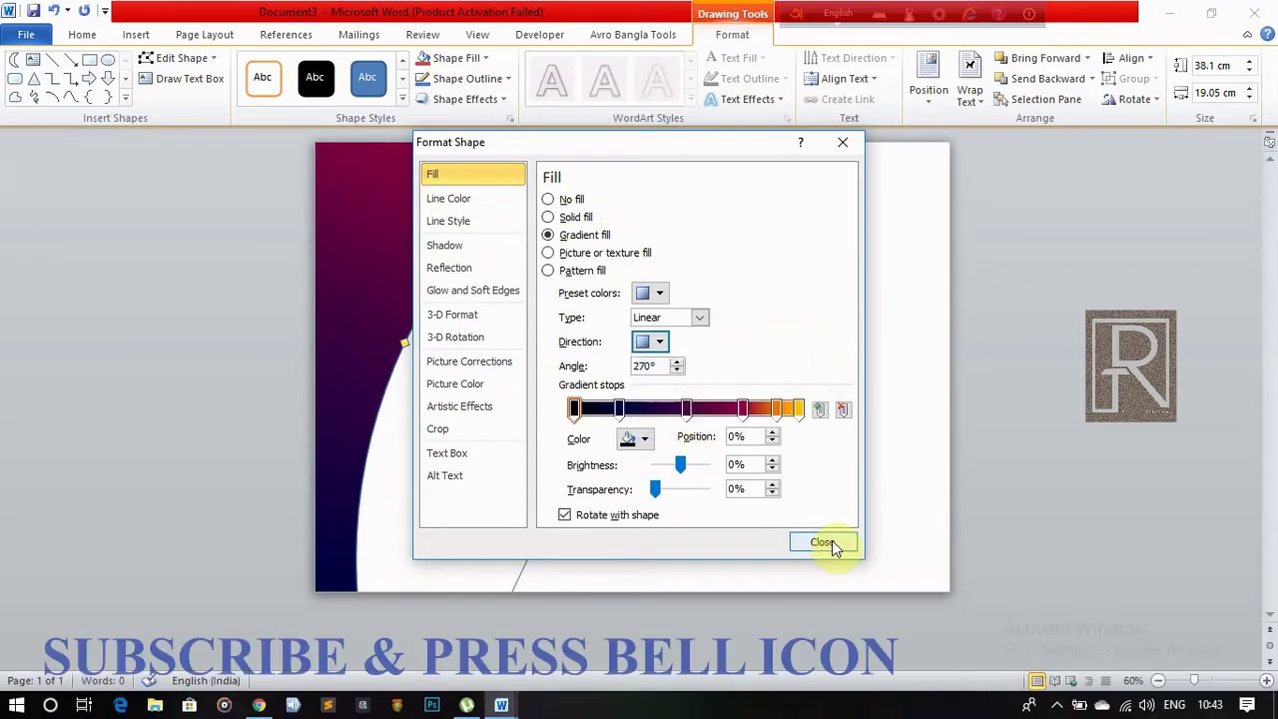
left_click(822, 542)
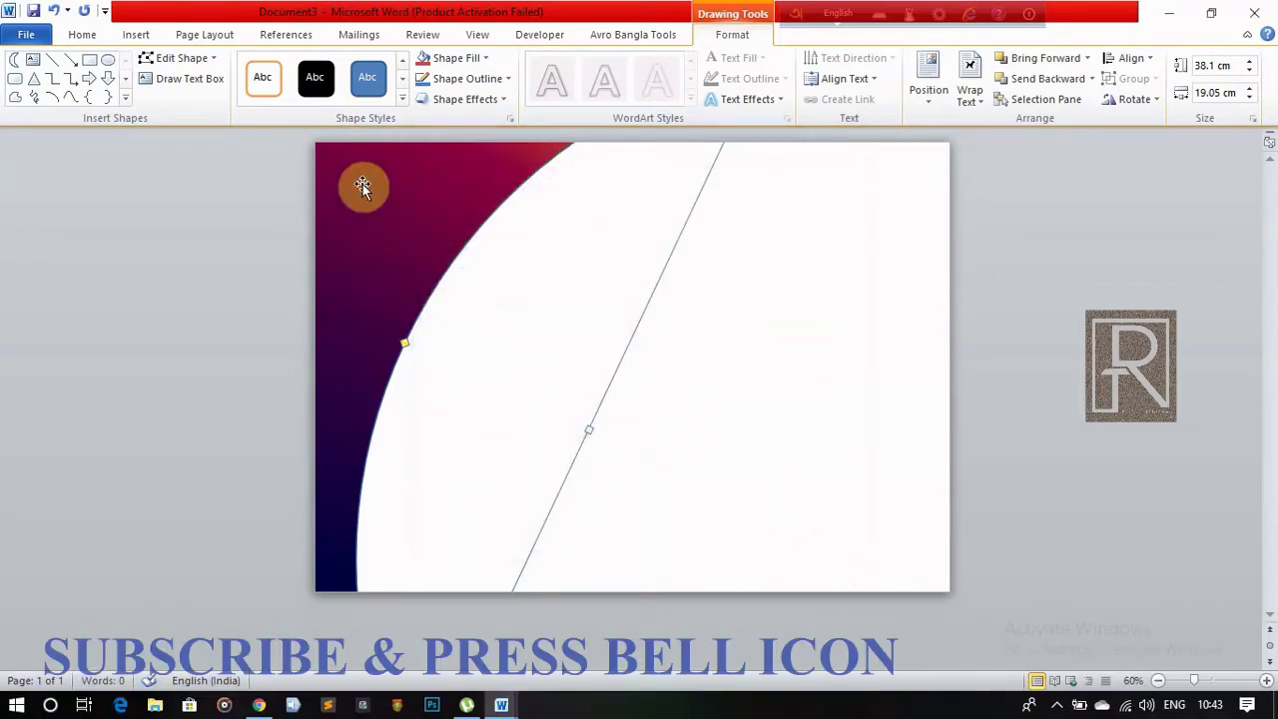
Remove the crescent's outline and deselect it to check the look.
left_click(507, 78)
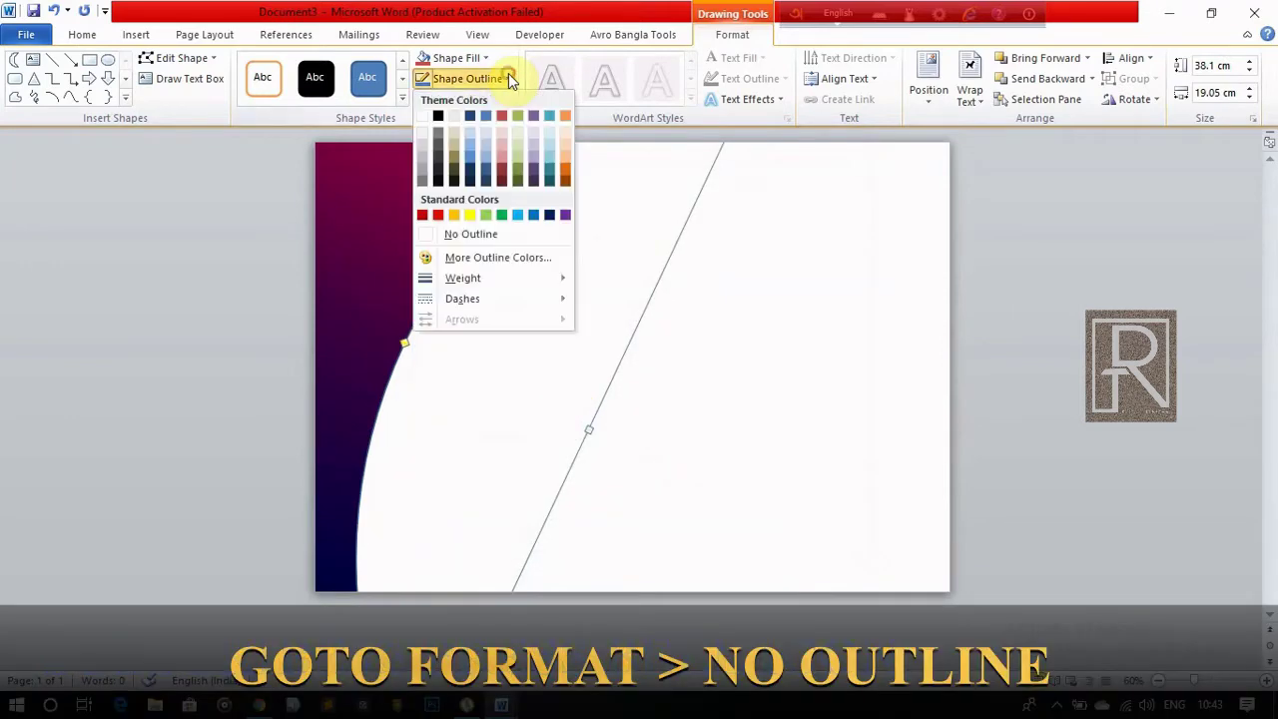
left_click(431, 234)
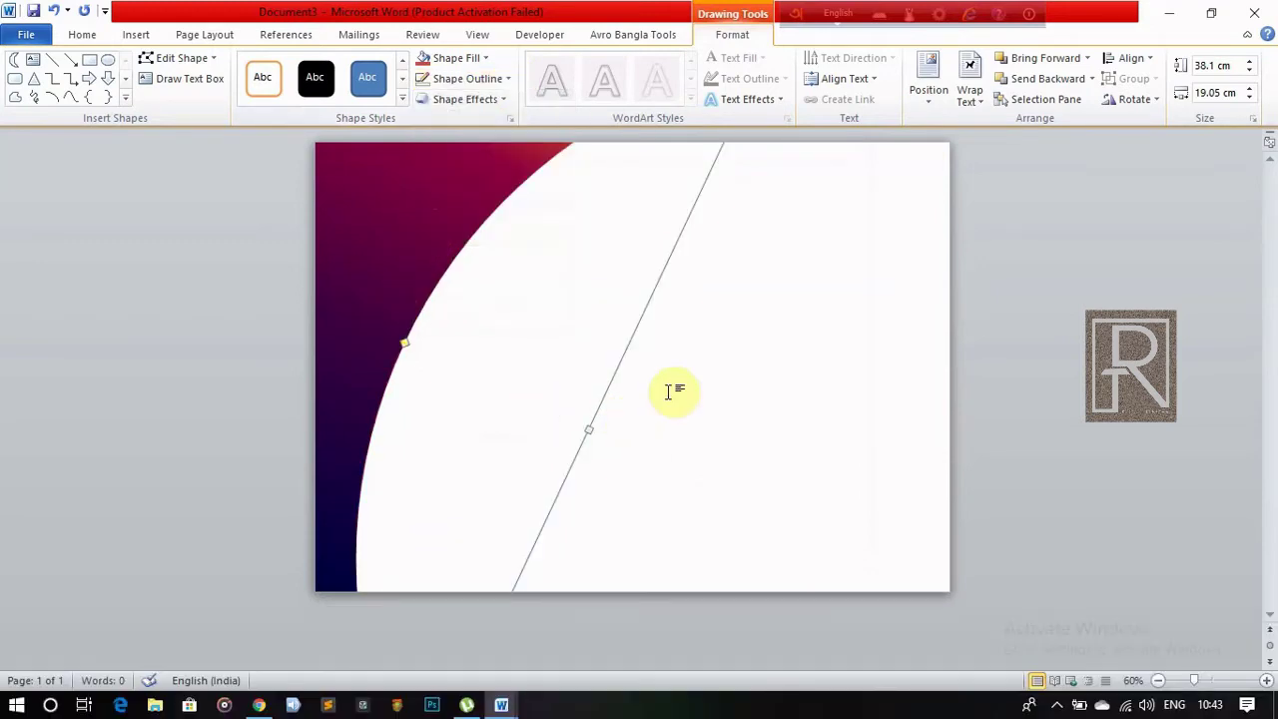
left_click(669, 390)
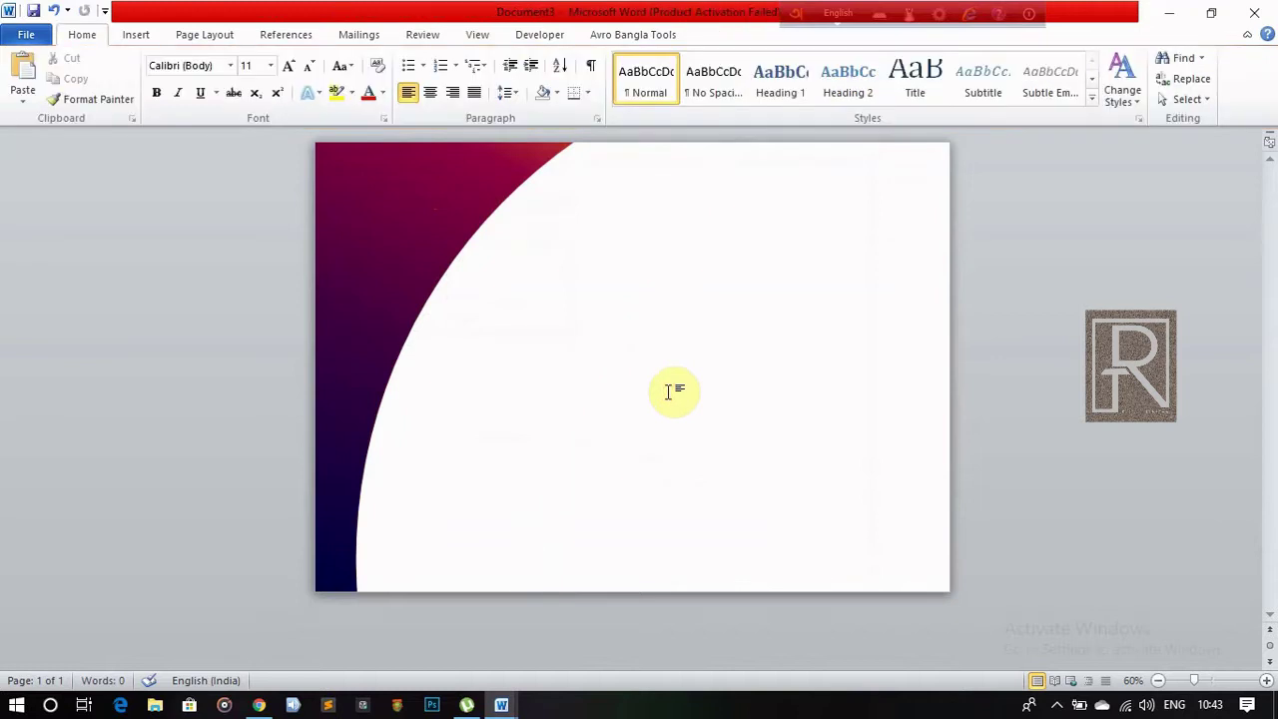
Insert a second Moon shape for a slimmer crescent.
left_click(135, 32)
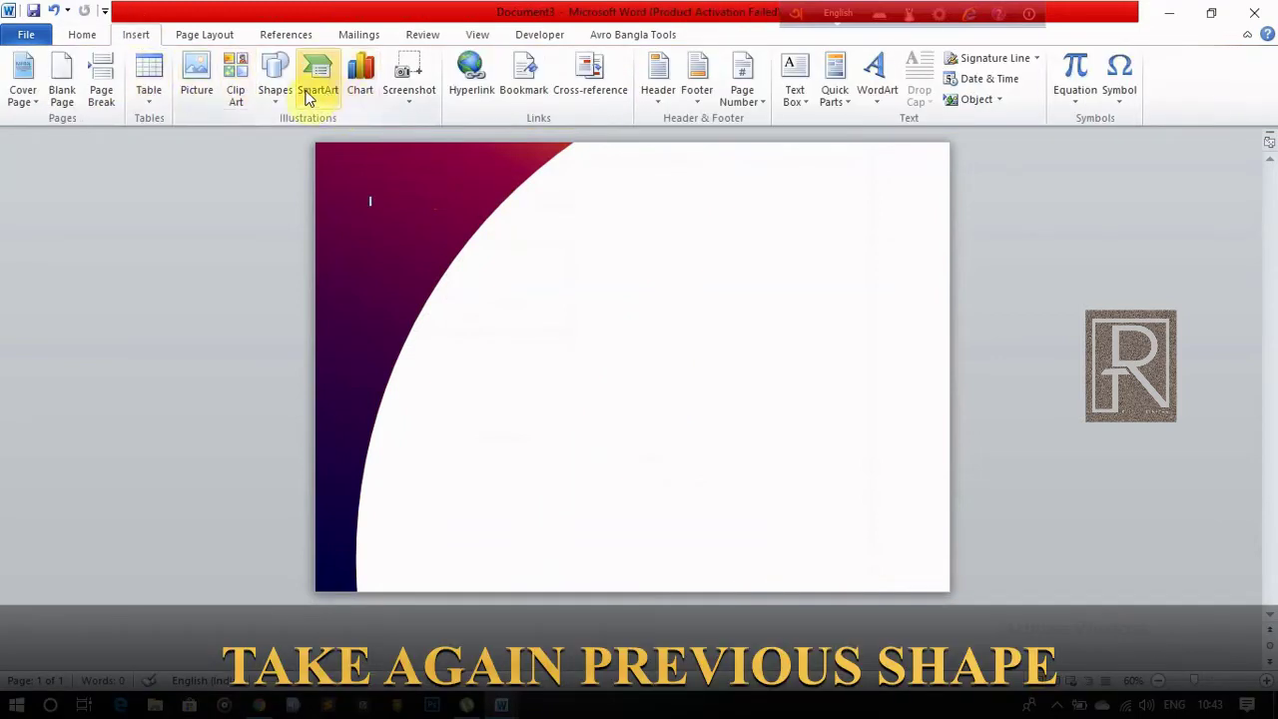
left_click(276, 78)
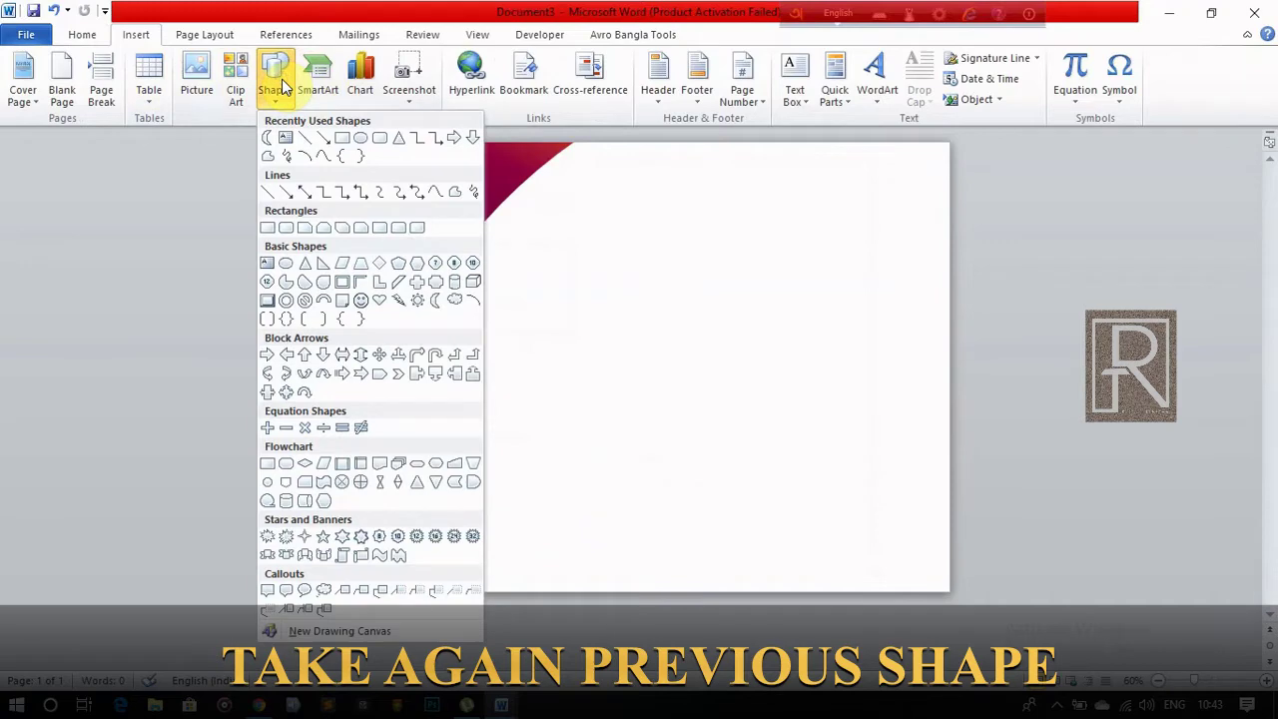
left_click(268, 142)
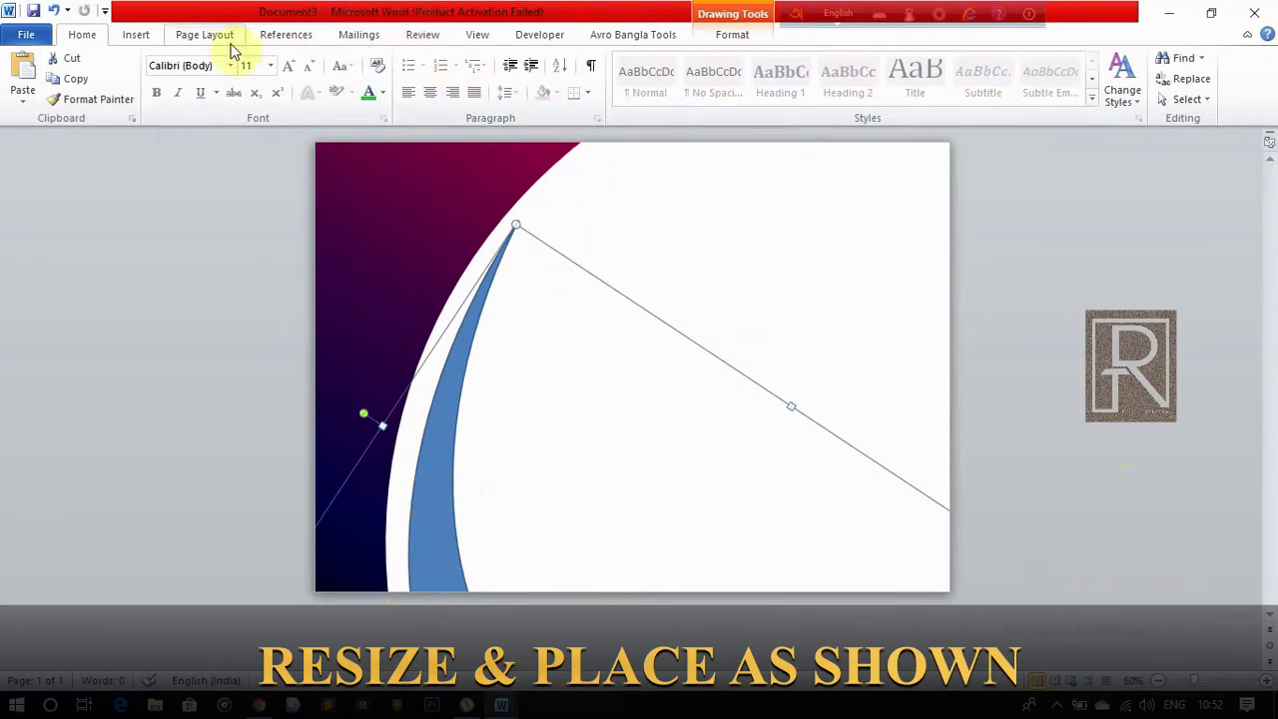
Fill the new arc with the gold preset gradient running diagonally at 225°.
left_click(739, 34)
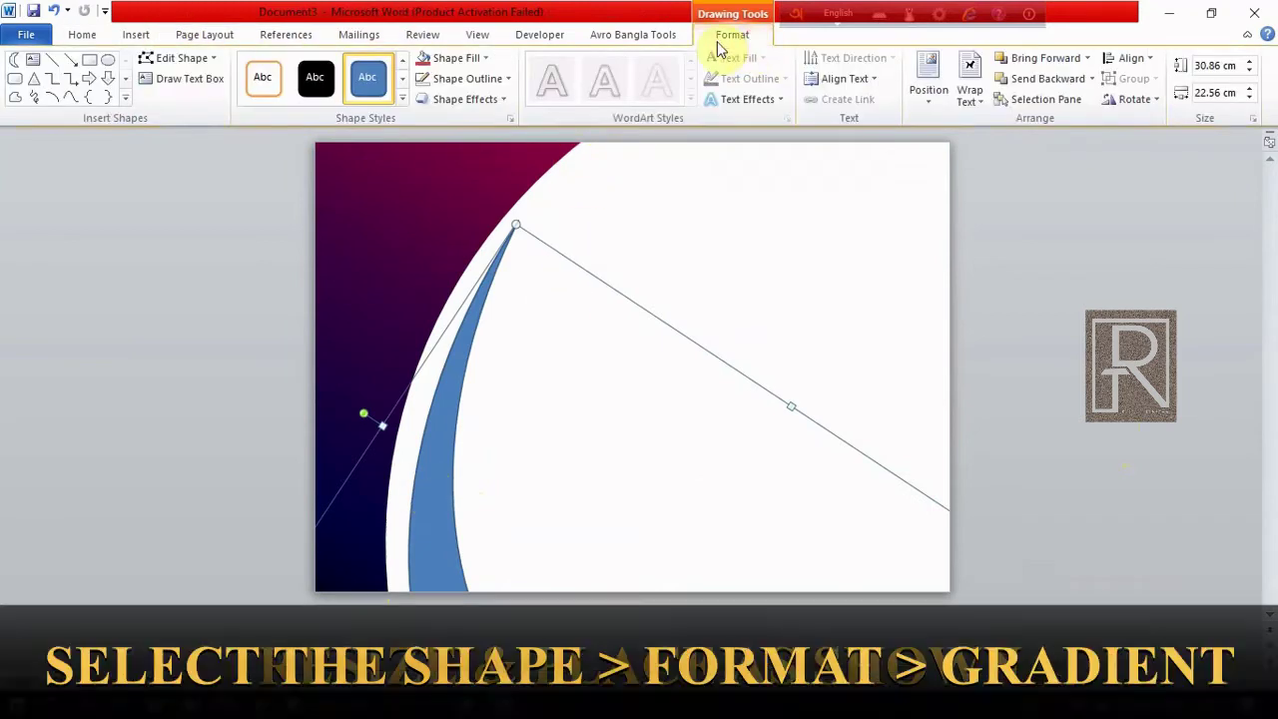
left_click(489, 60)
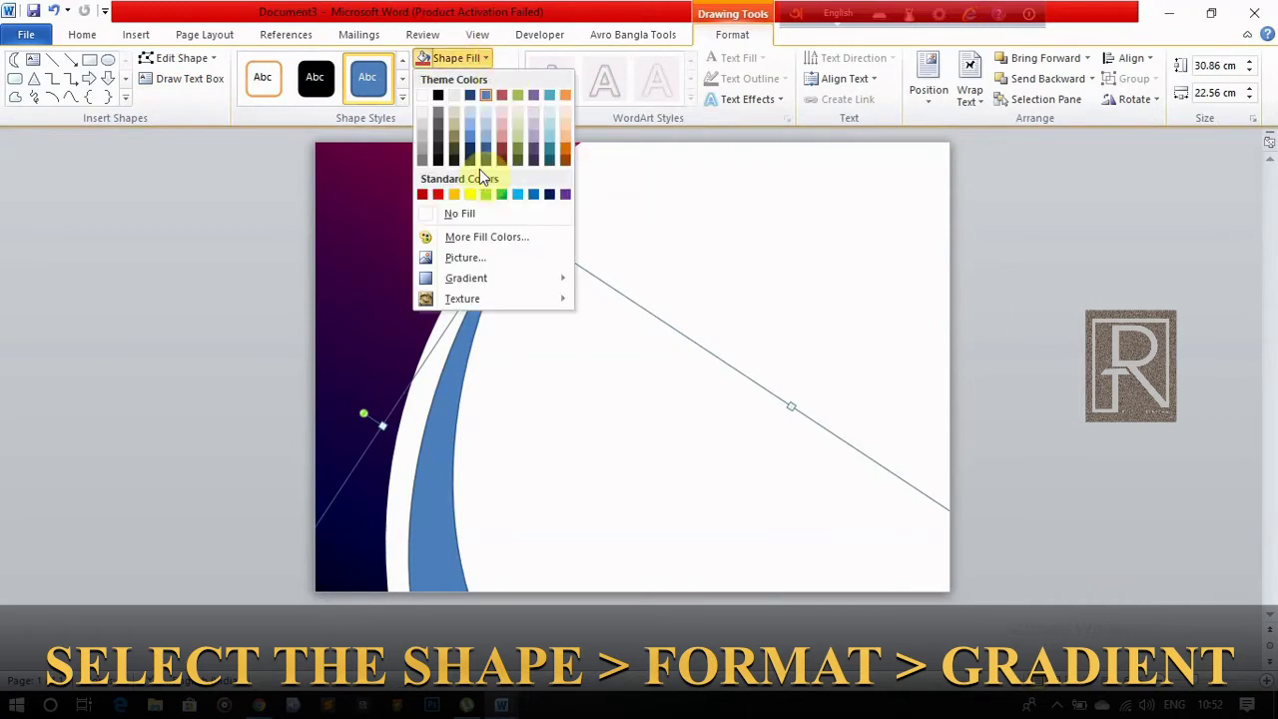
left_click(524, 281)
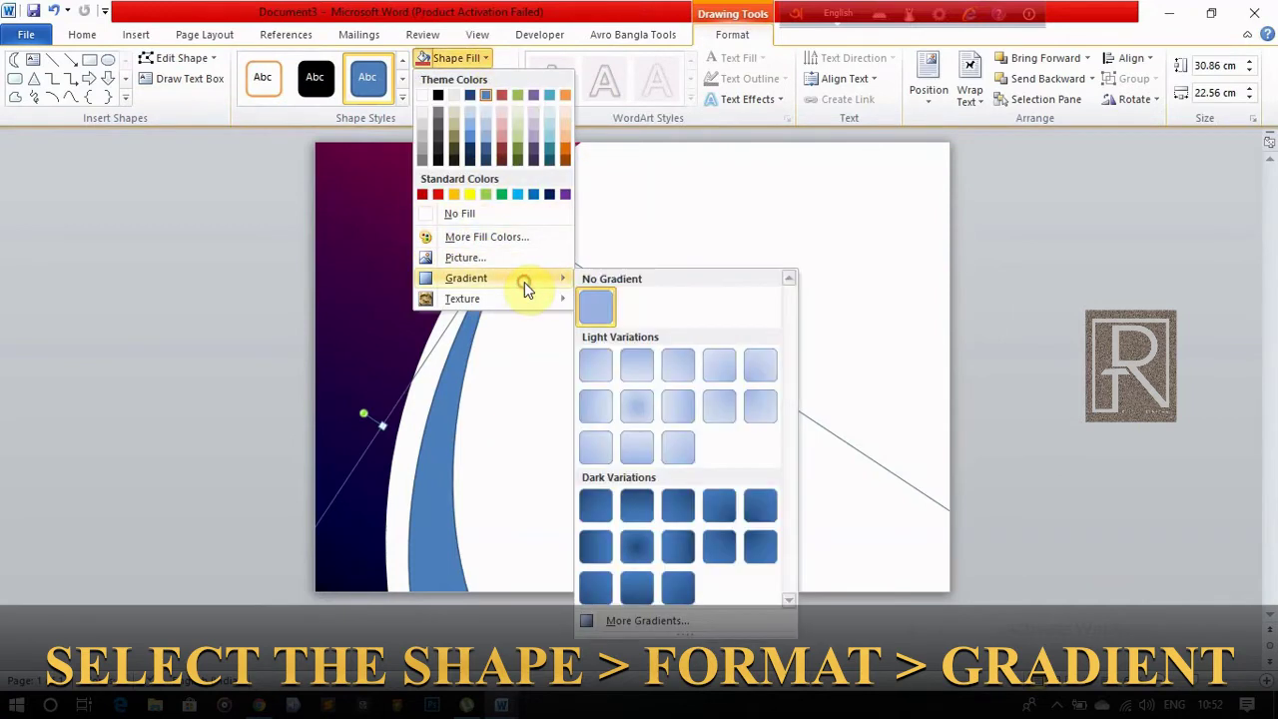
left_click(671, 623)
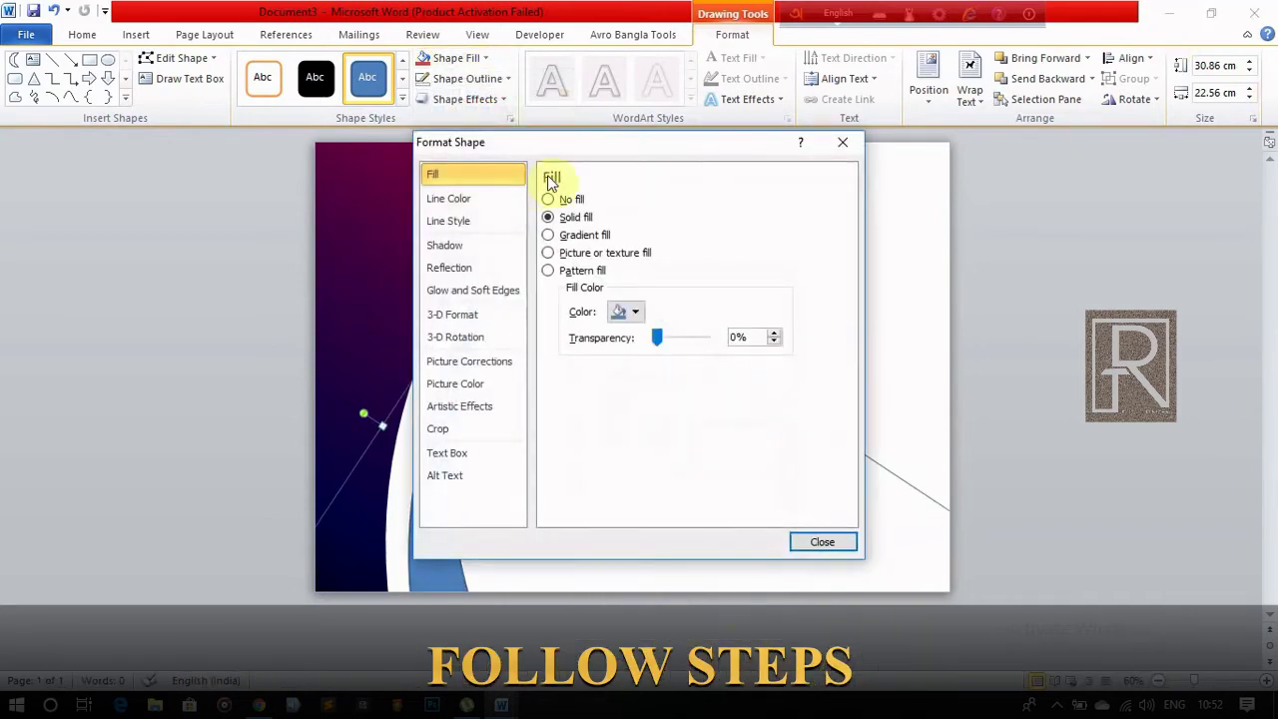
left_click(594, 237)
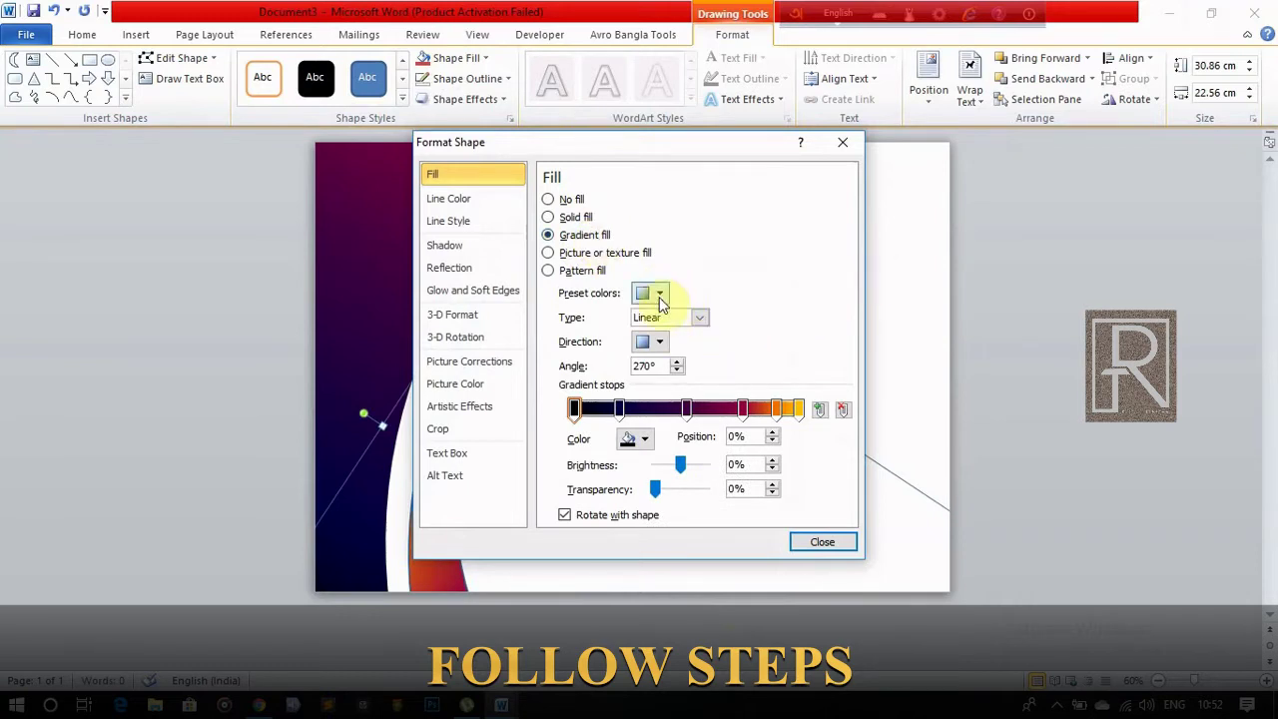
left_click(659, 295)
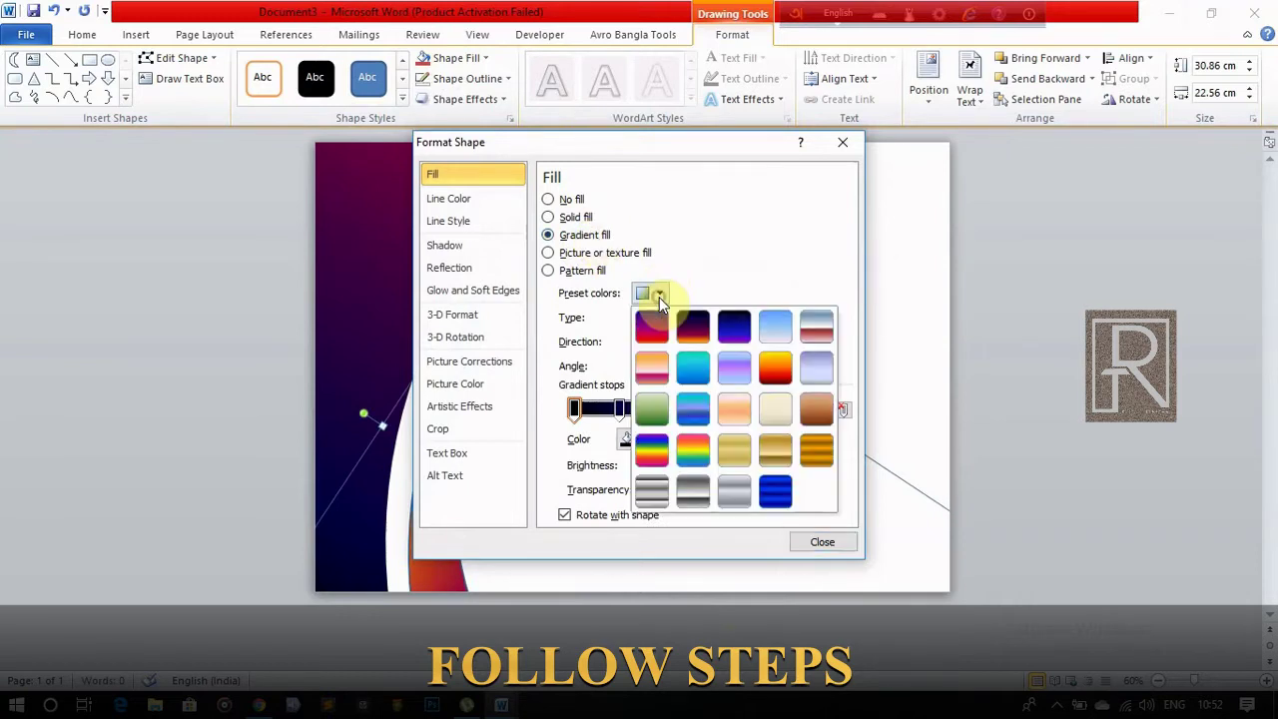
left_click(785, 447)
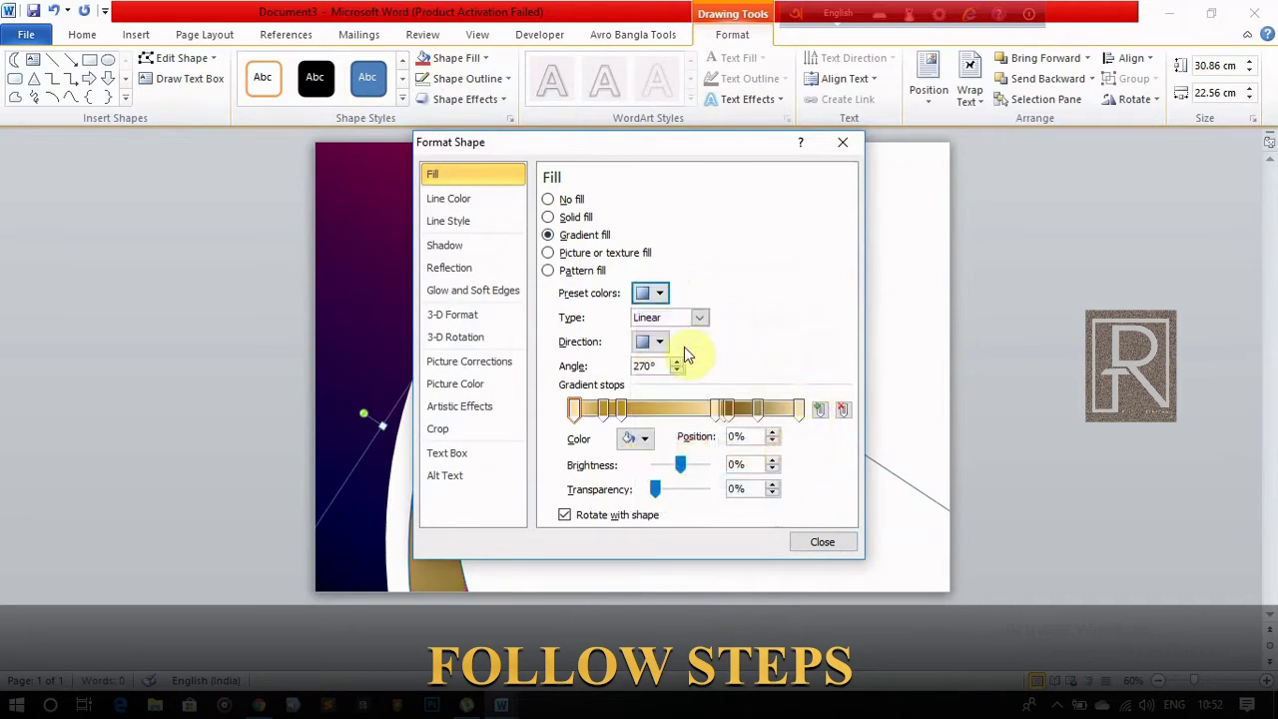
left_click(659, 342)
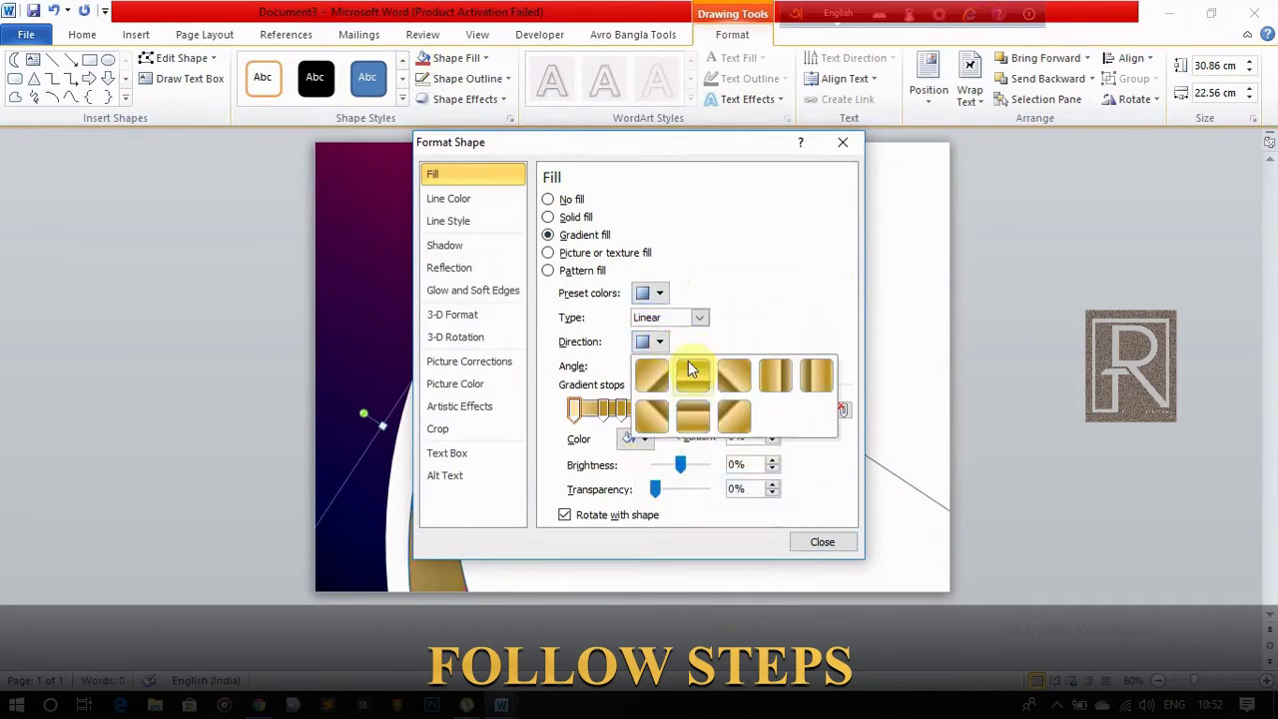
left_click(734, 415)
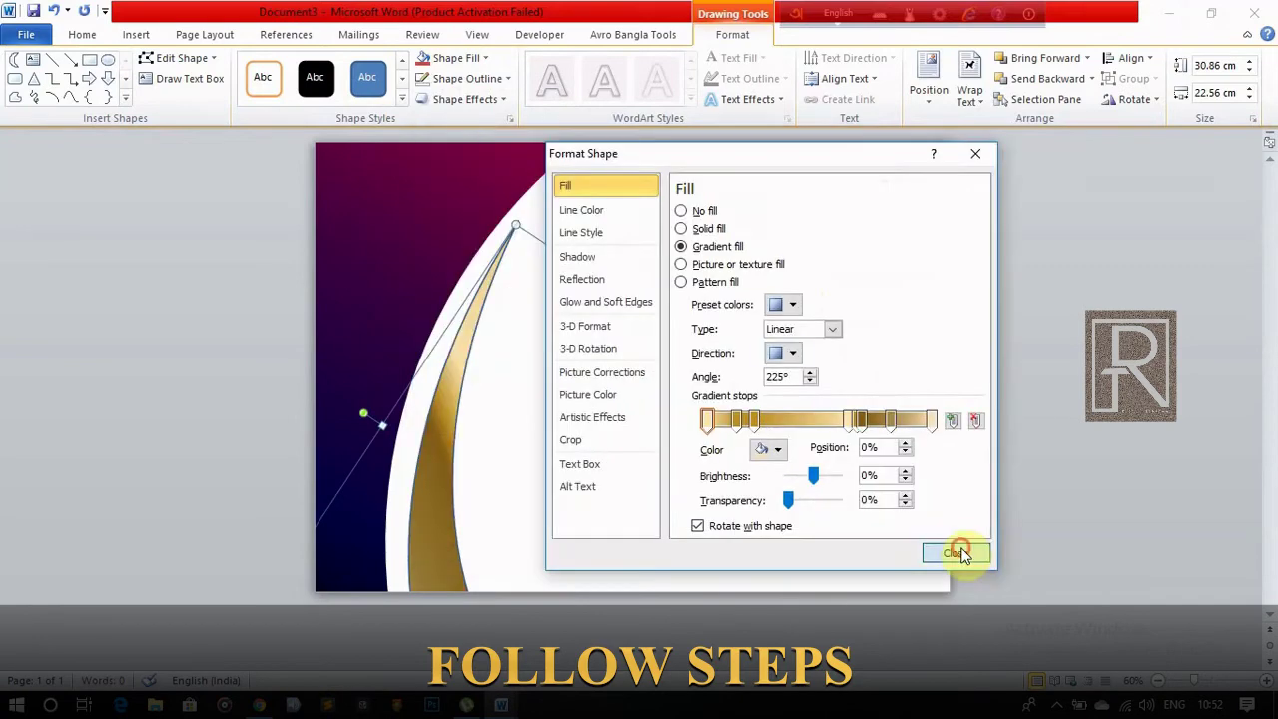
left_click(956, 553)
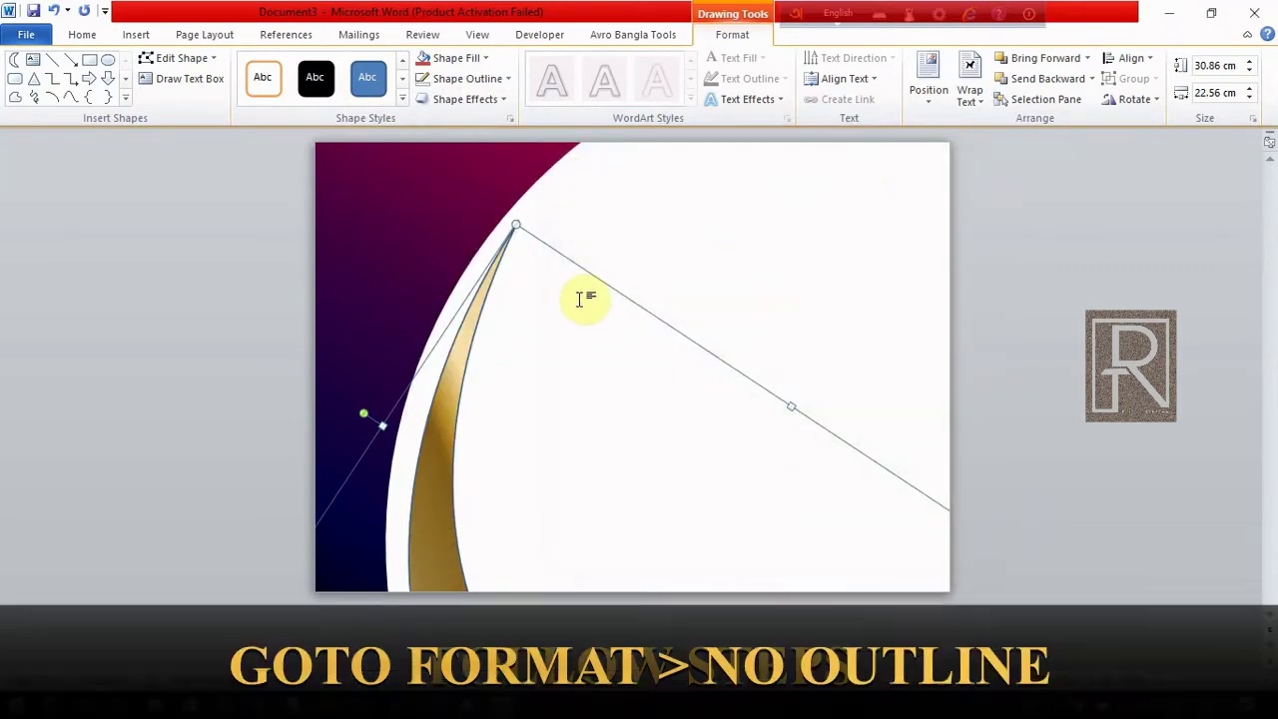
Remove the gold arc's outline, nudge it left, and send it behind the white curve.
left_click(509, 78)
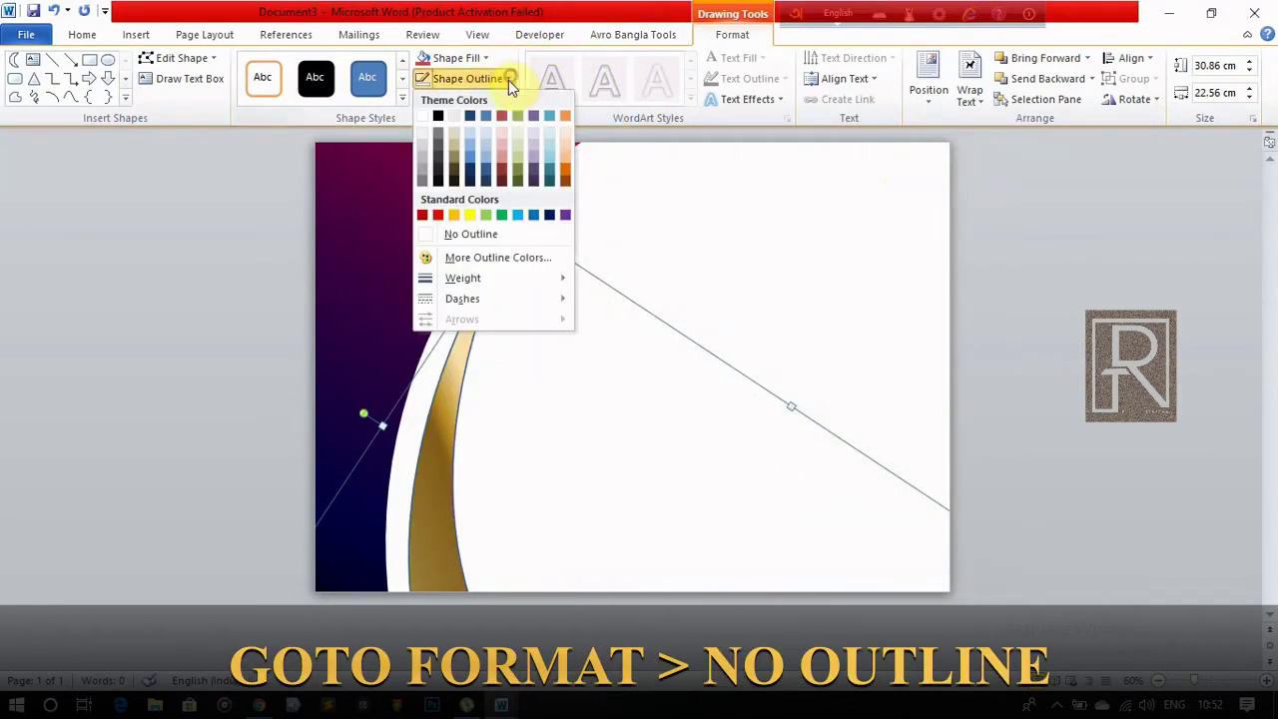
left_click(427, 236)
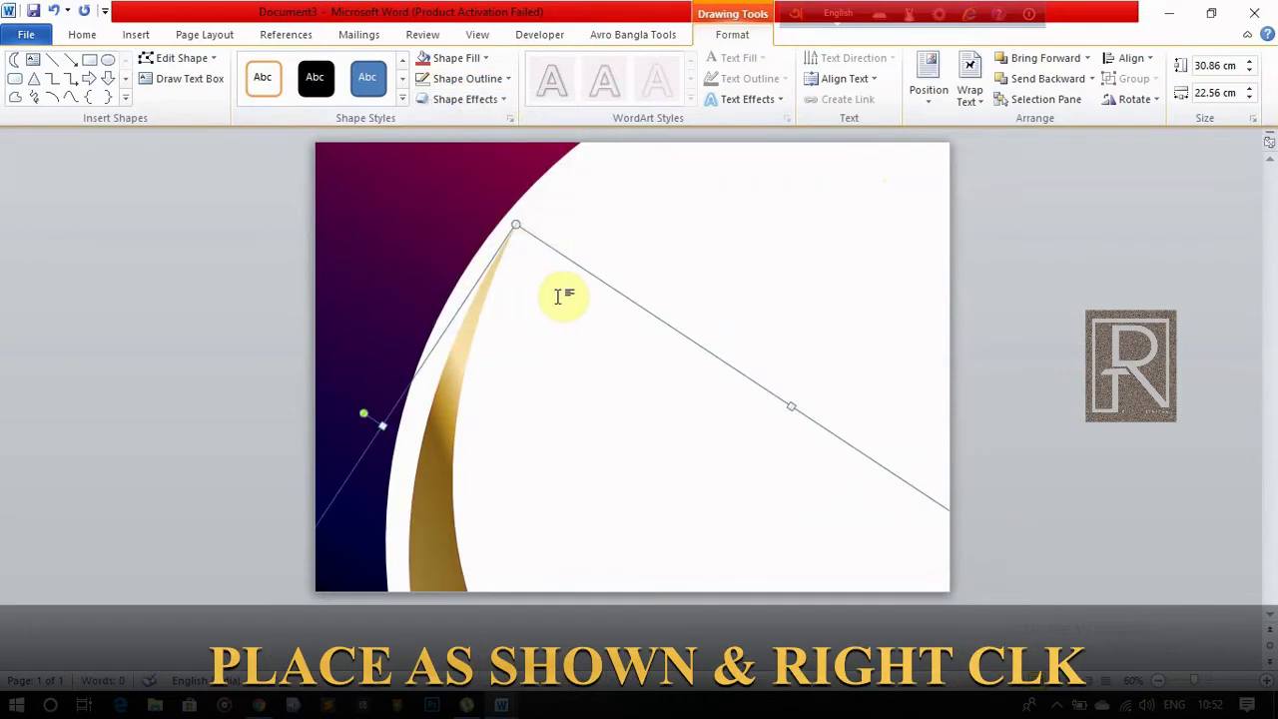
left_click_drag(455, 388, 427, 386)
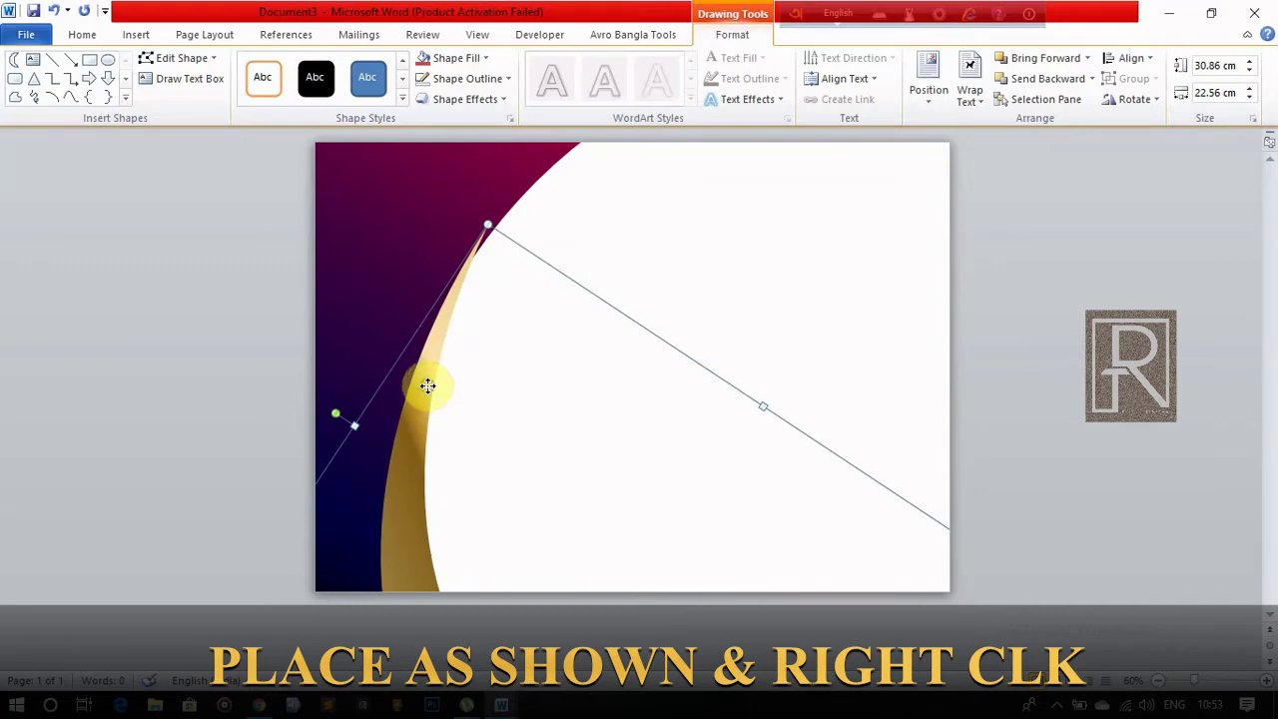
right_click(430, 385)
mouse_move(495, 219)
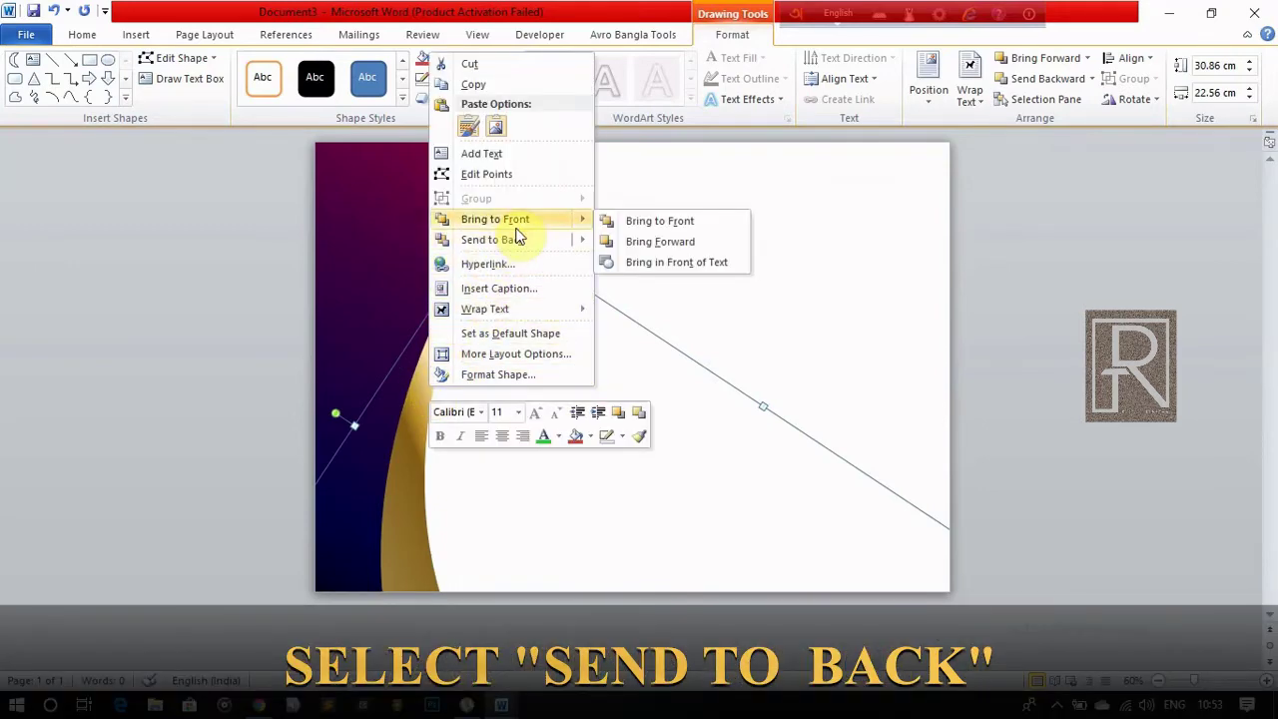
left_click(504, 240)
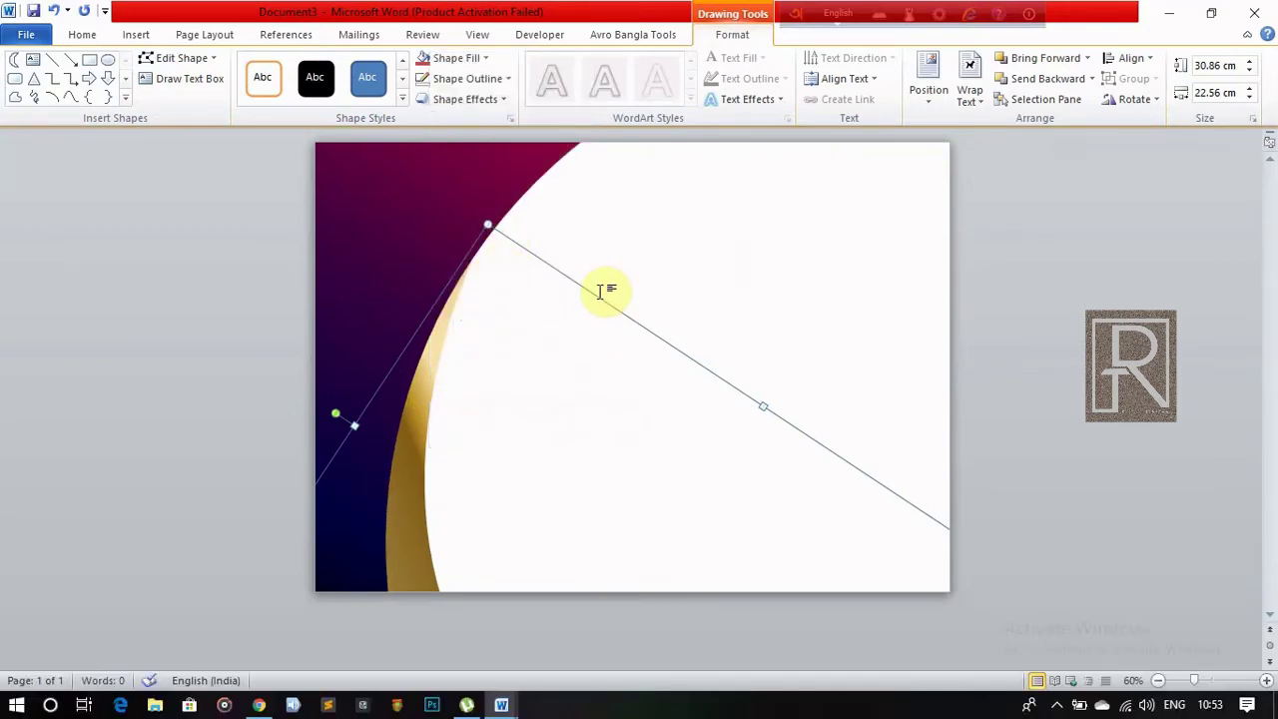
left_click(858, 318)
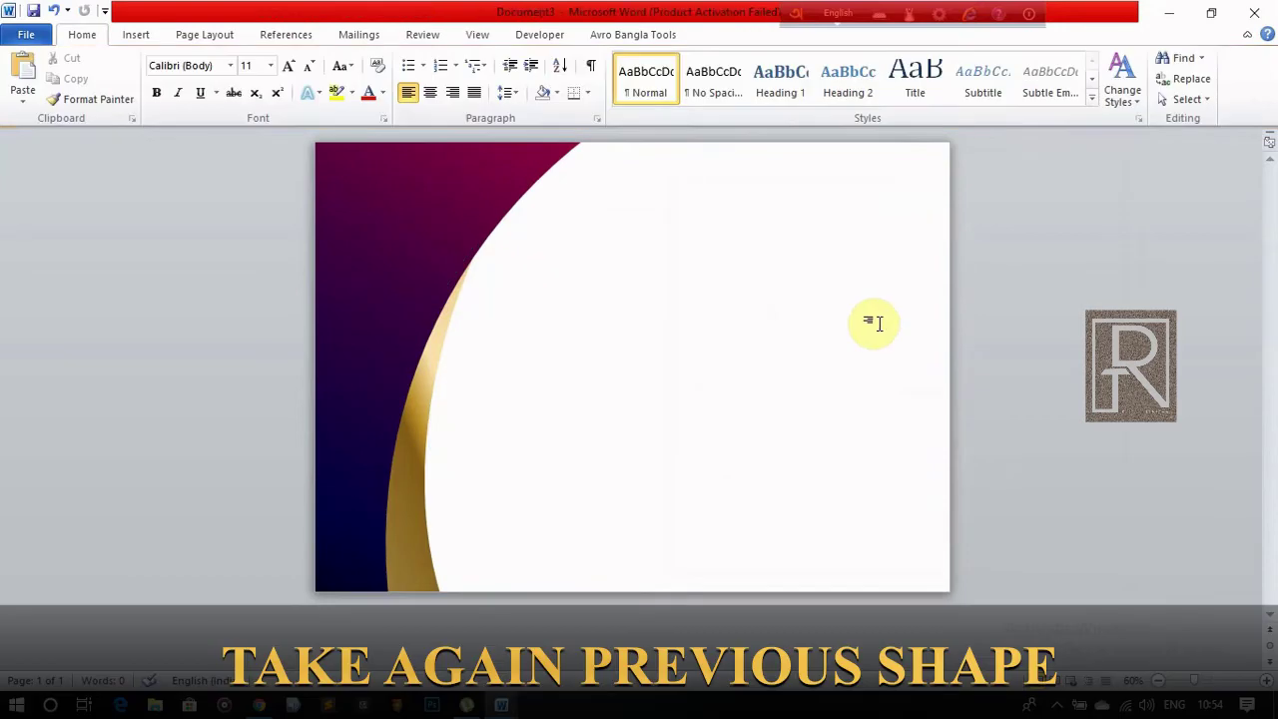
Insert a third curved Moon shape lower down on the page.
left_click(147, 43)
left_click(274, 65)
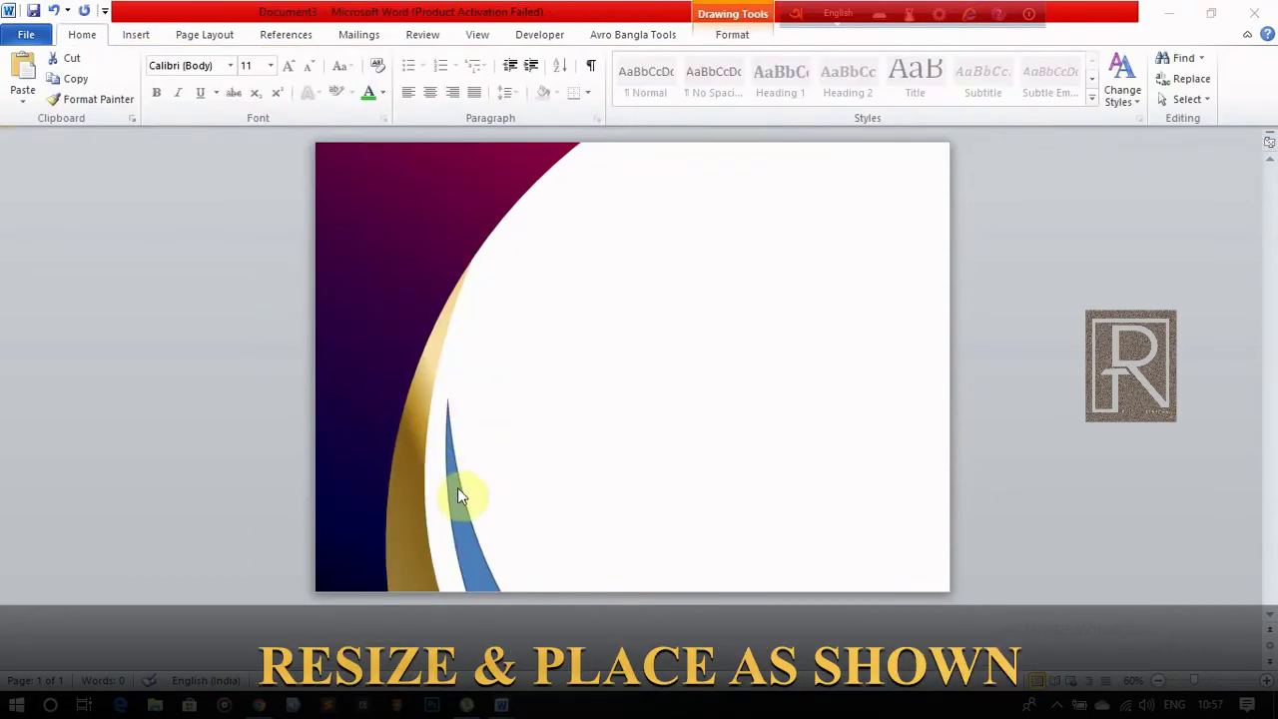
left_click(457, 489)
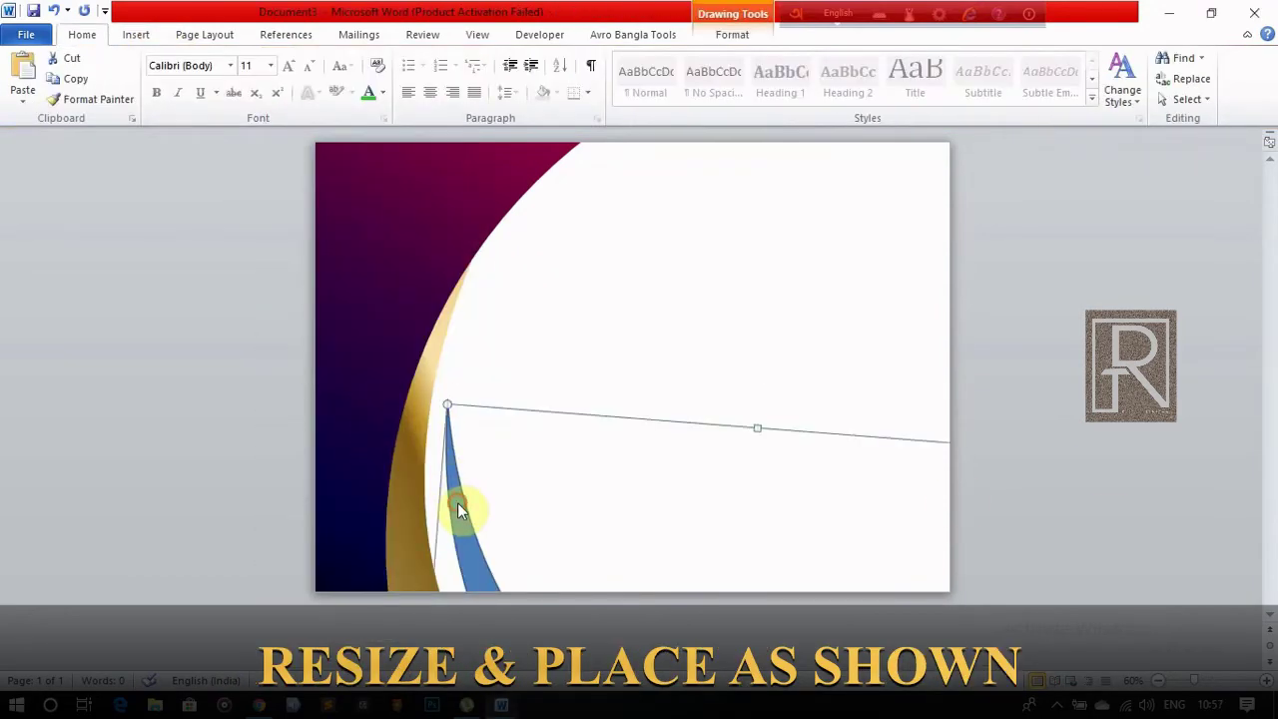
Give the new arc a rose-and-white preset gradient running Linear Up (270°).
left_click(730, 36)
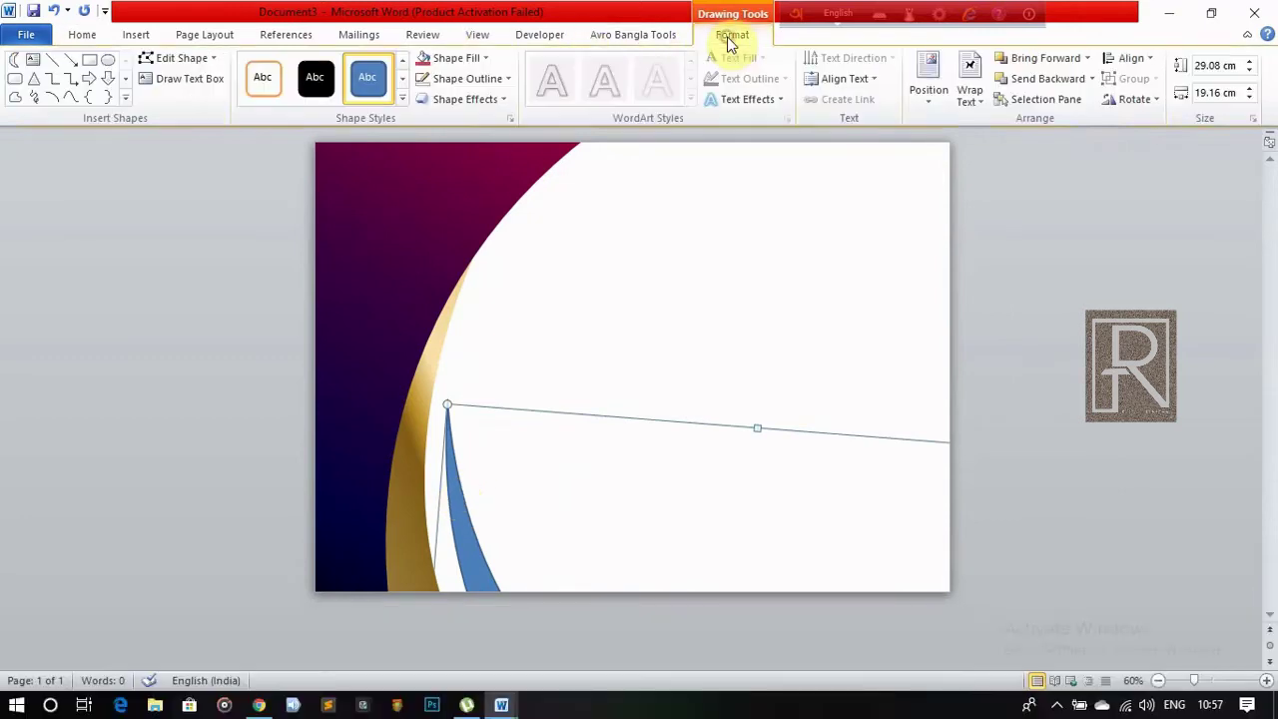
left_click(484, 58)
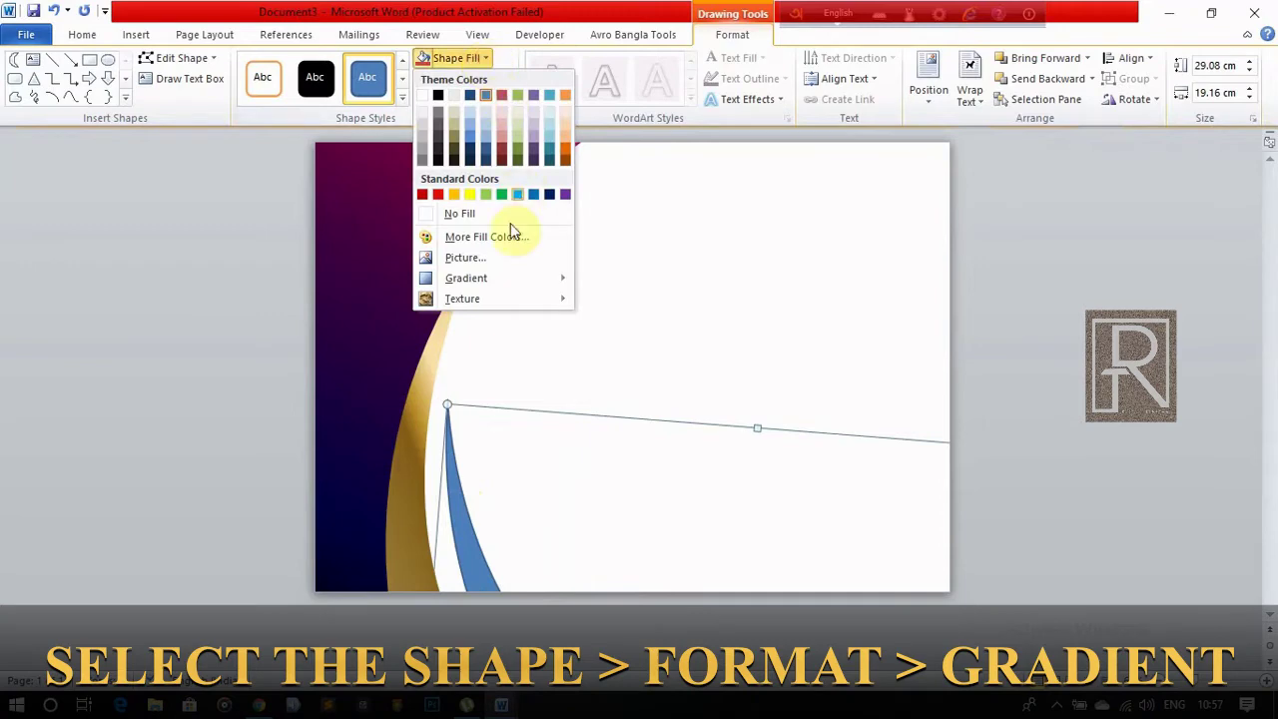
mouse_move(466, 278)
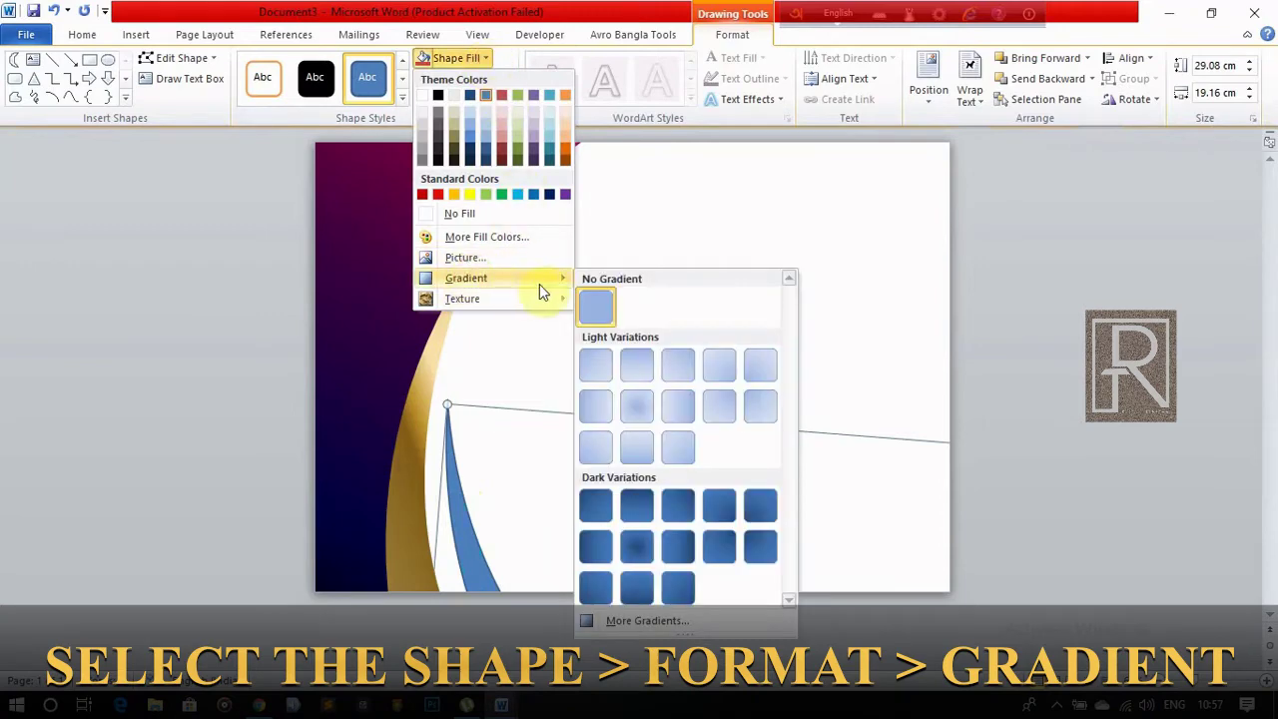
left_click(676, 623)
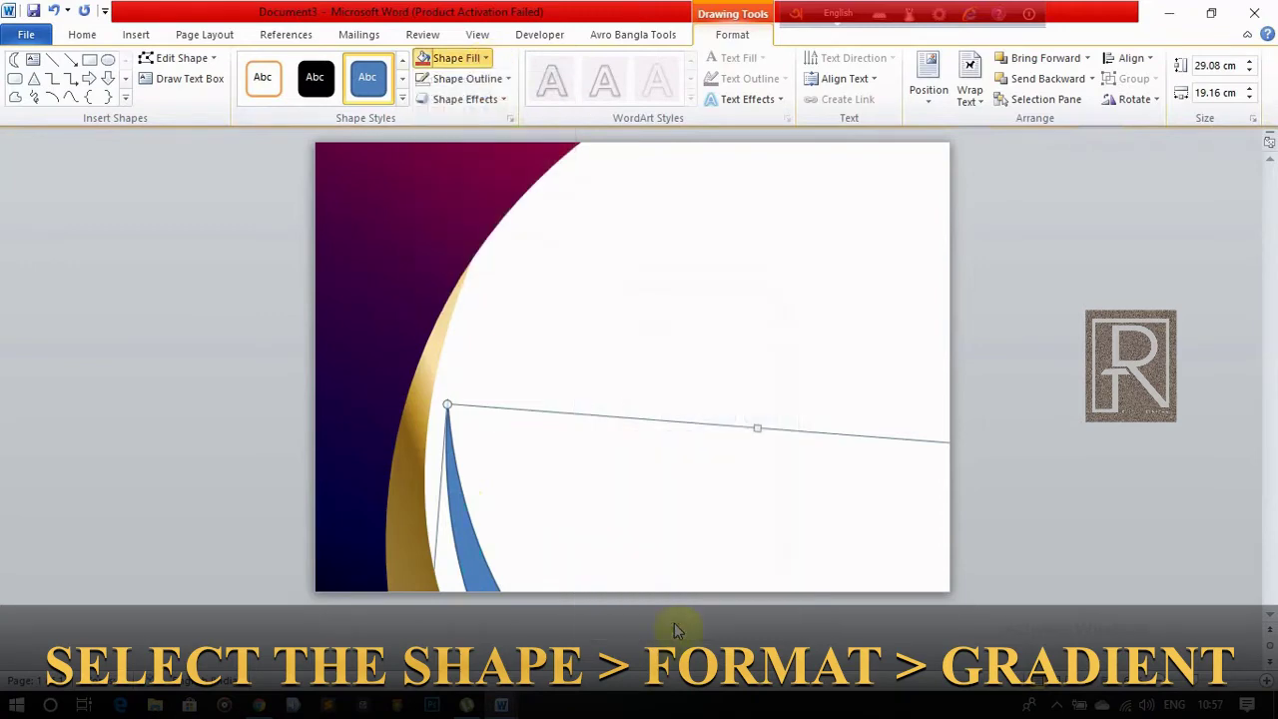
left_click(808, 245)
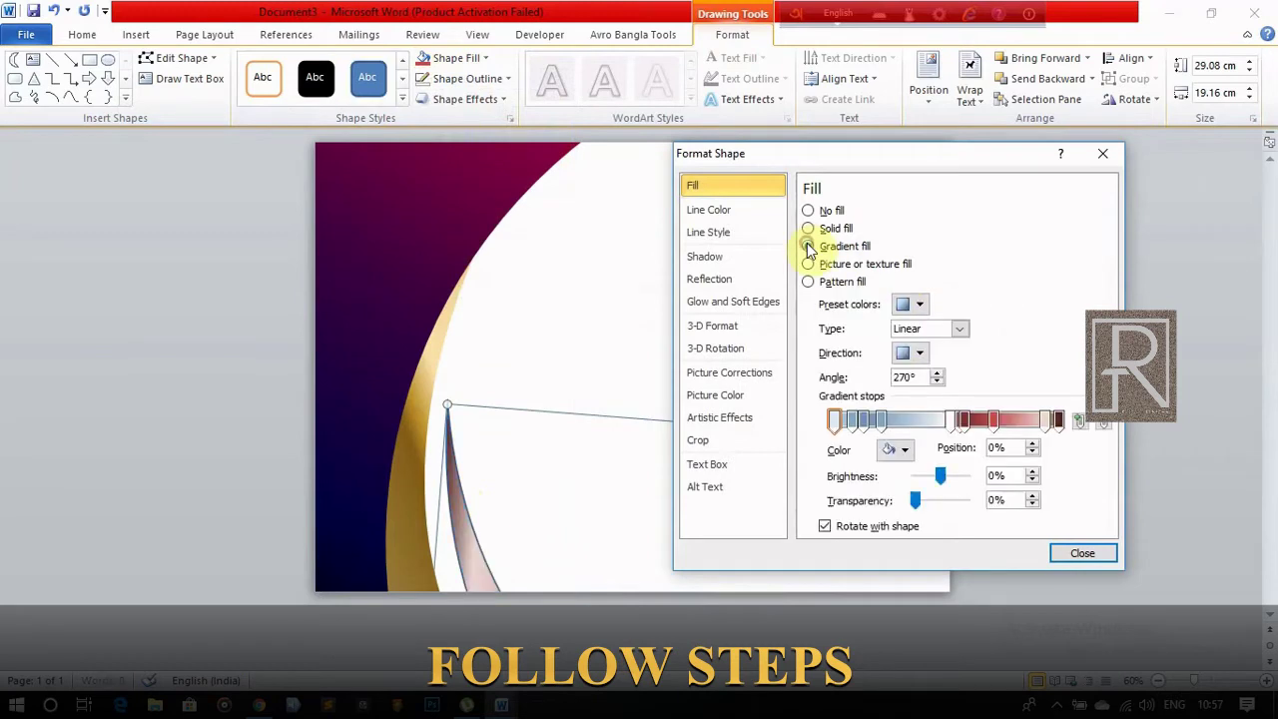
left_click(910, 303)
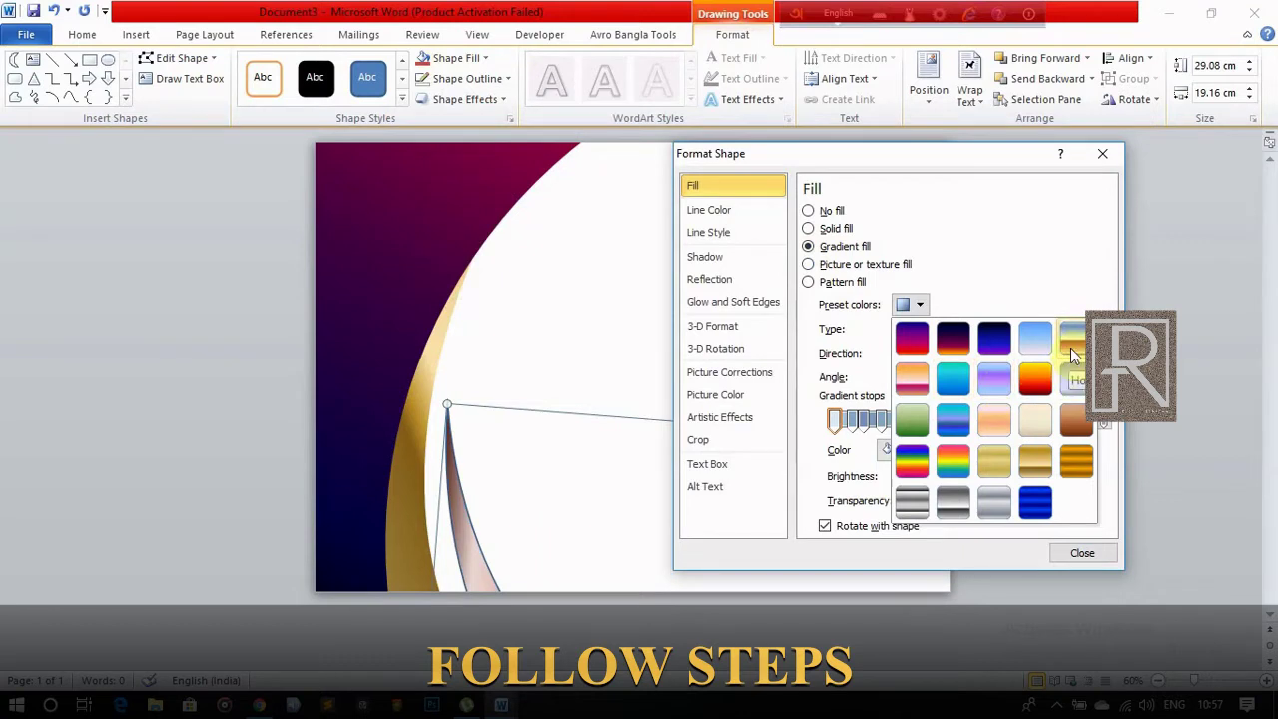
left_click(1070, 347)
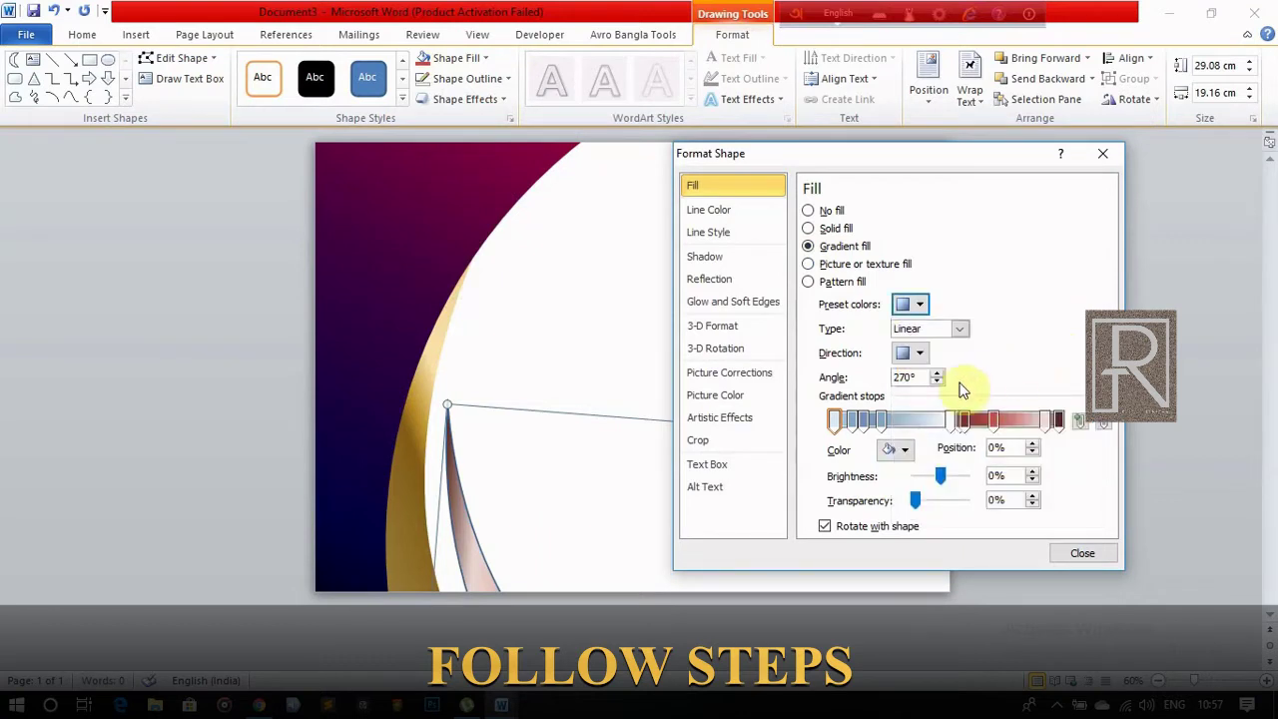
left_click(918, 352)
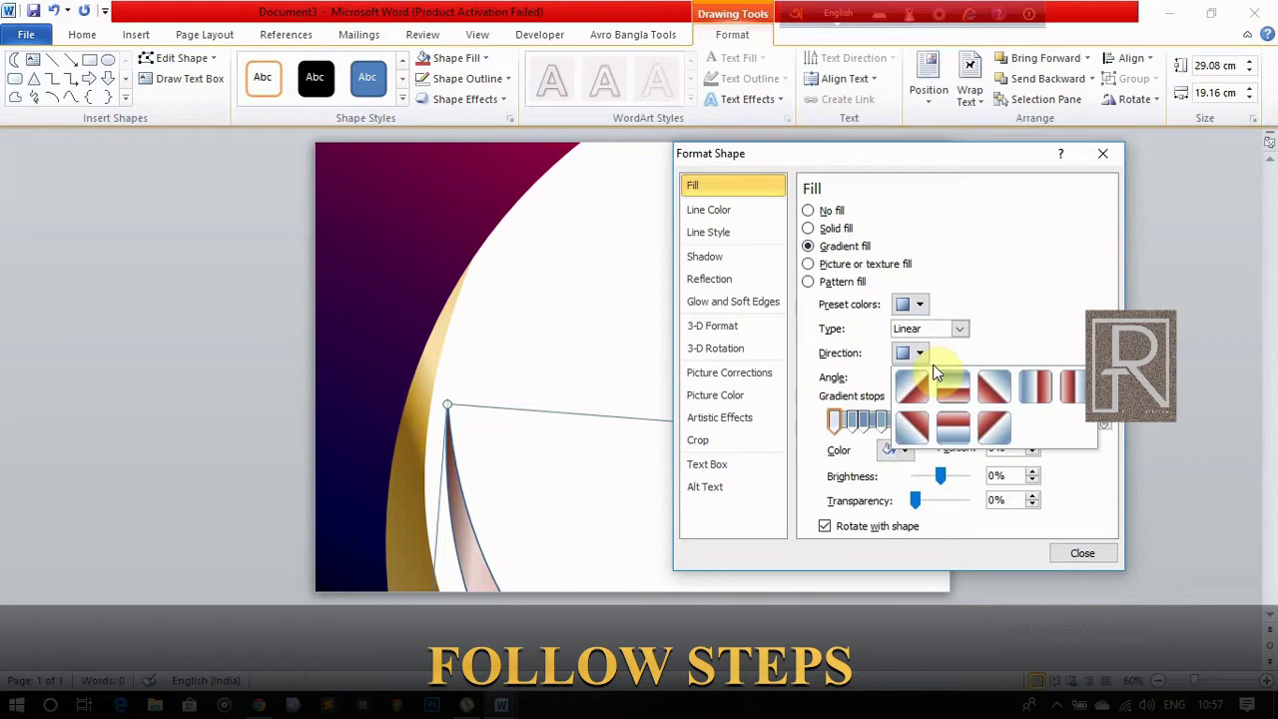
left_click(949, 419)
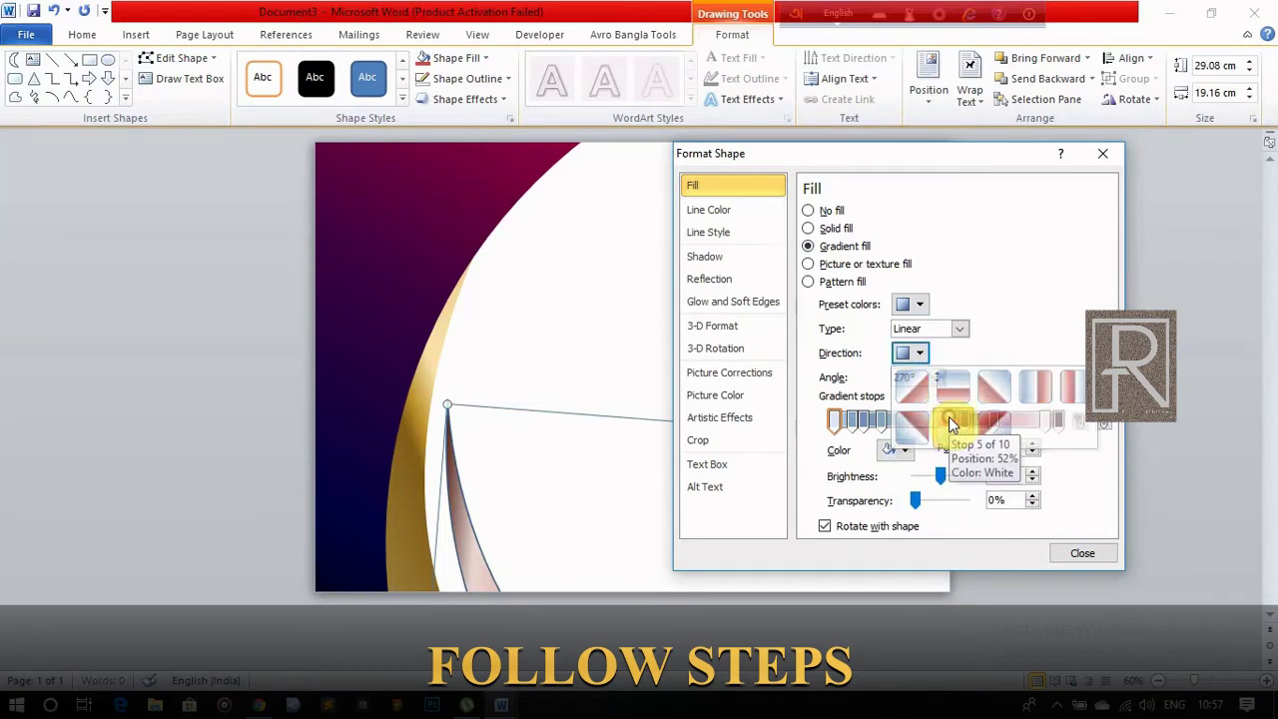
left_click(1088, 554)
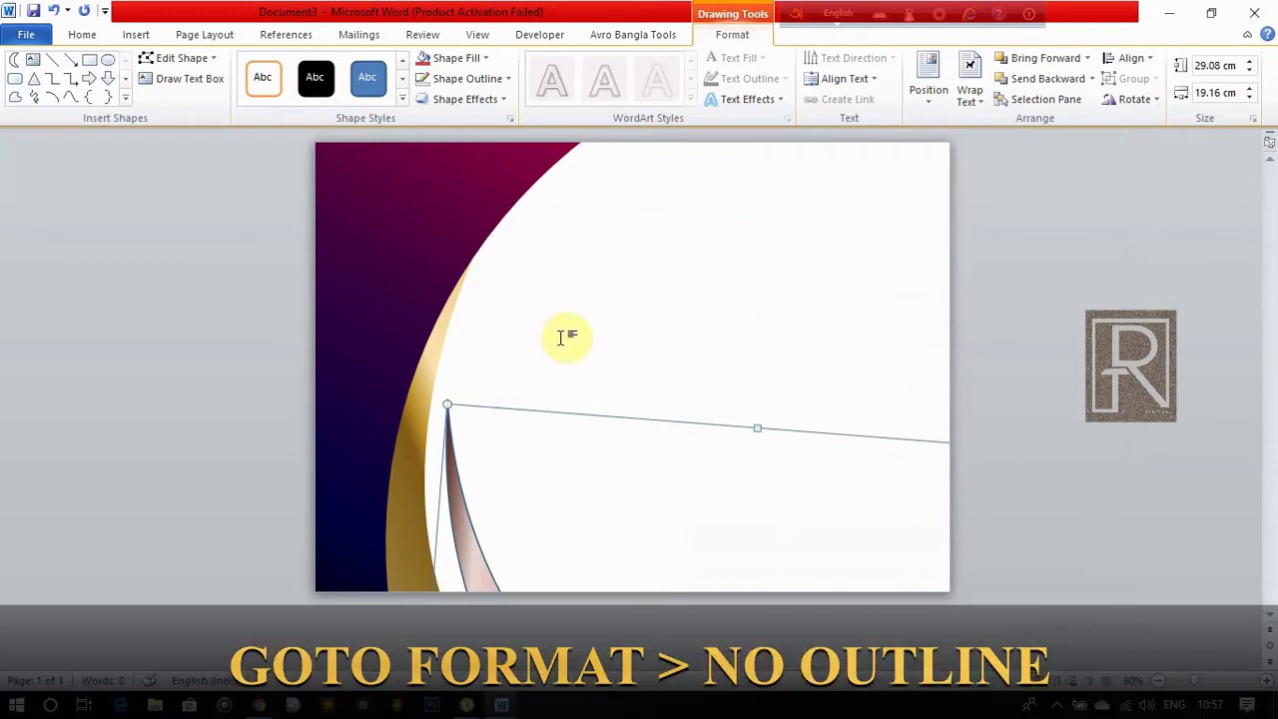
Remove the new arc's outline and send it behind the white curve.
left_click(504, 79)
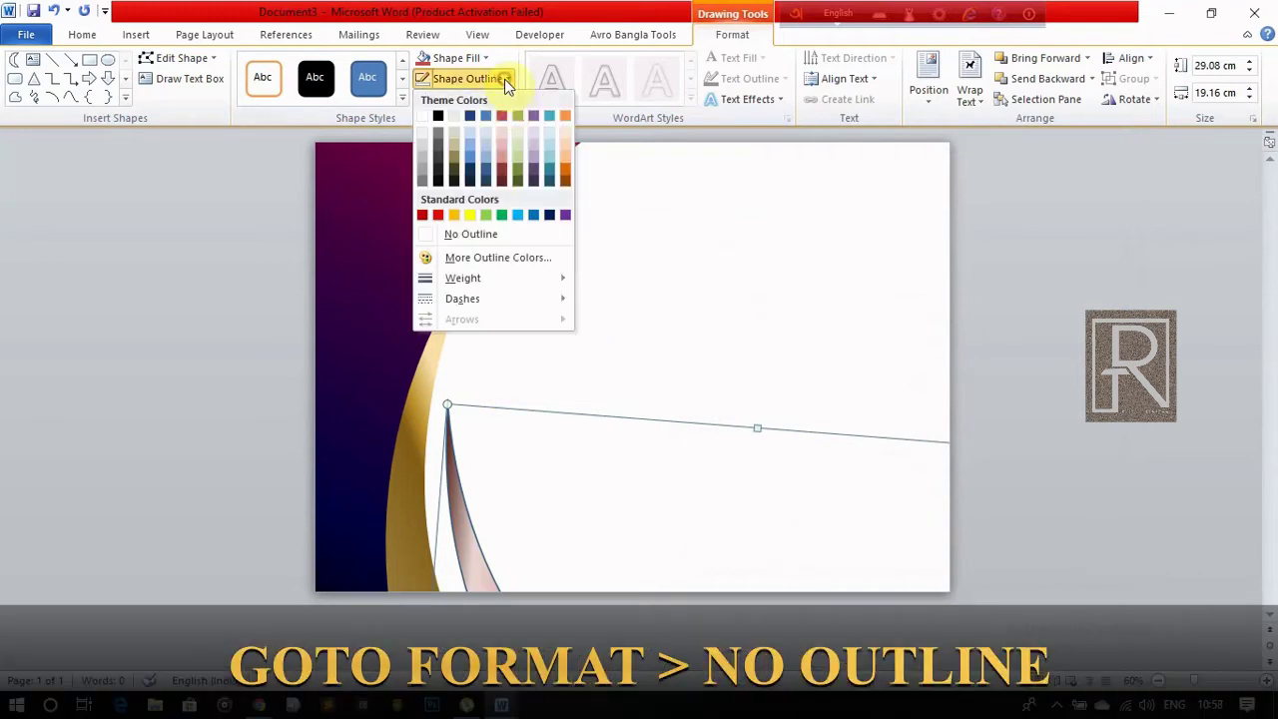
left_click(440, 232)
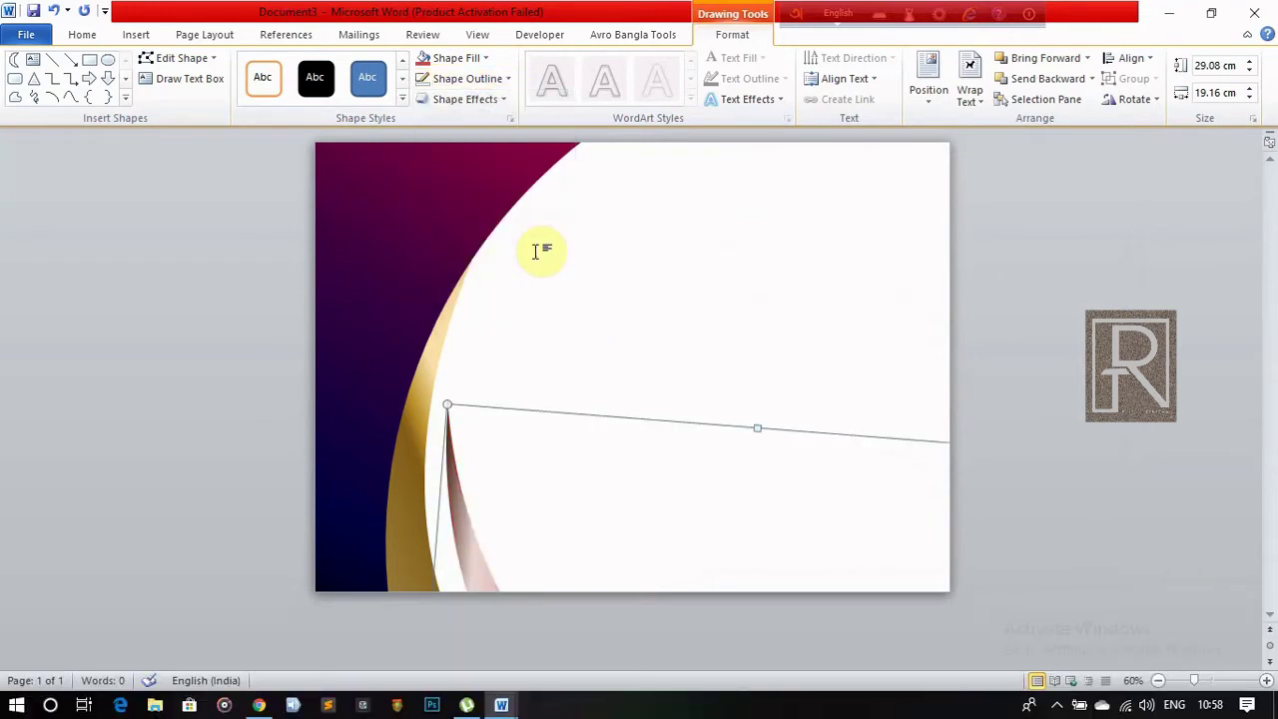
right_click(431, 419)
left_click(521, 381)
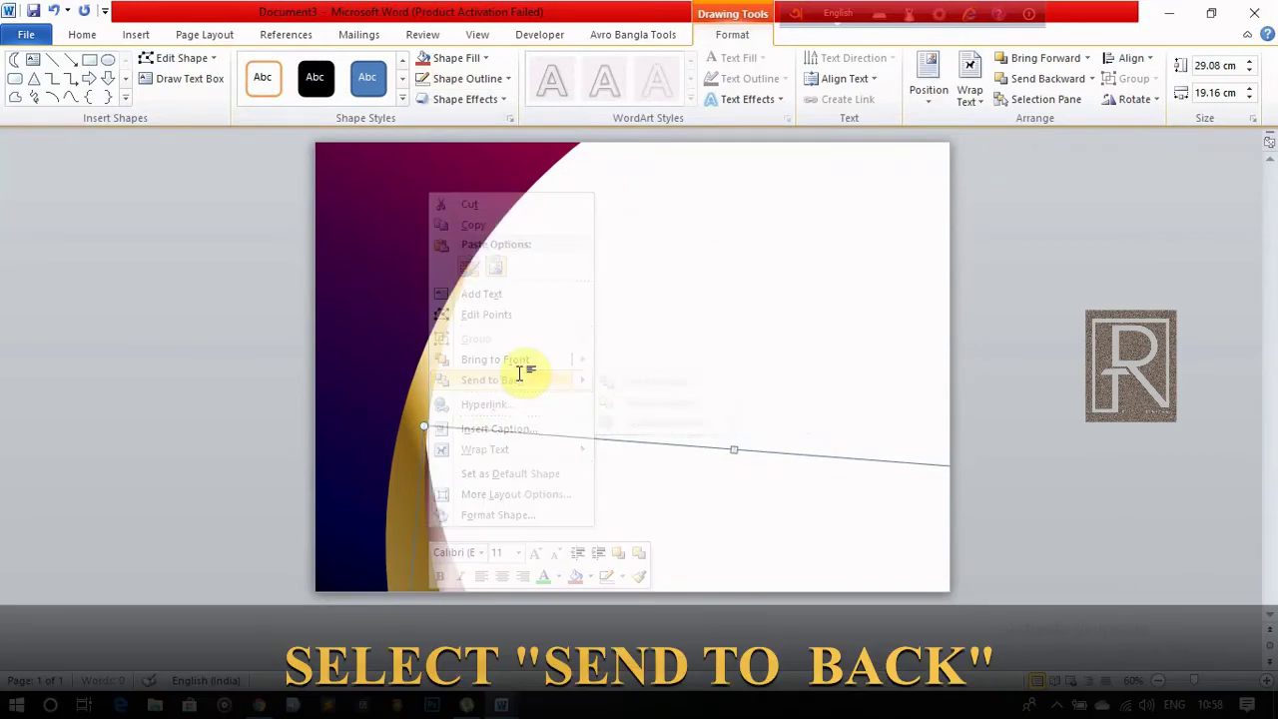
left_click(549, 363)
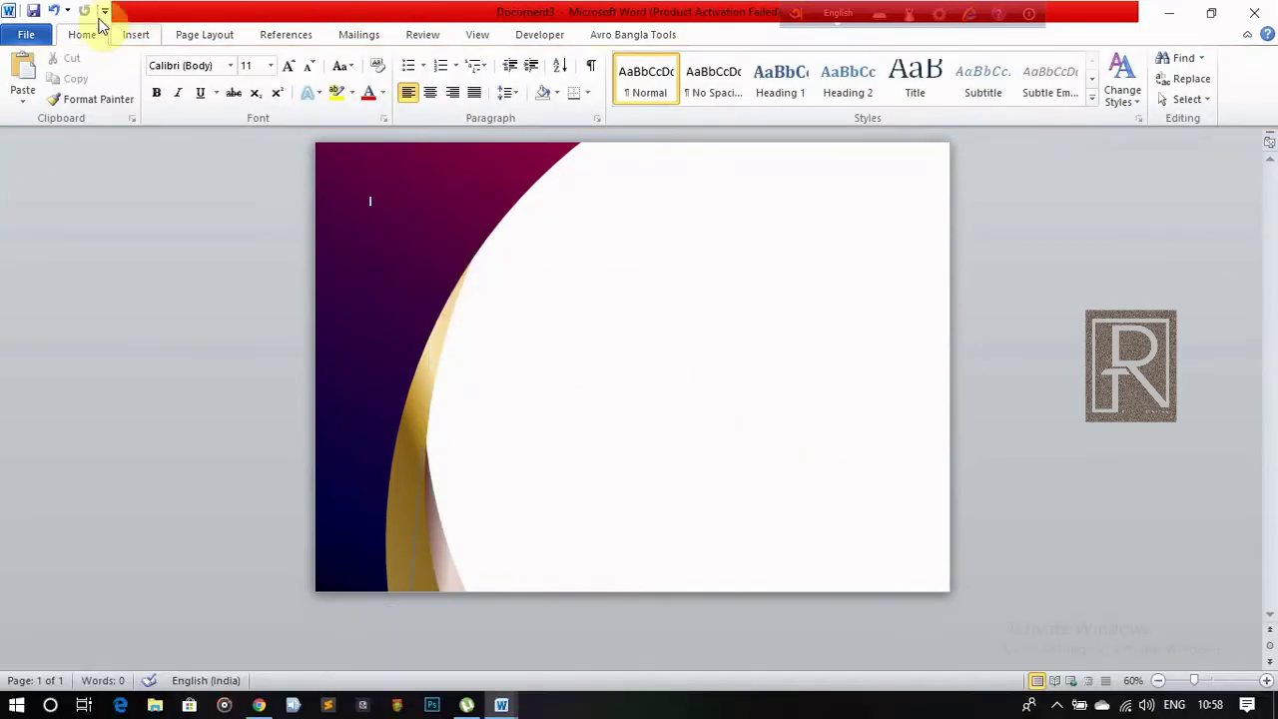
Draw a right triangle, flip it horizontally, and move it into the bottom-right corner.
left_click(136, 35)
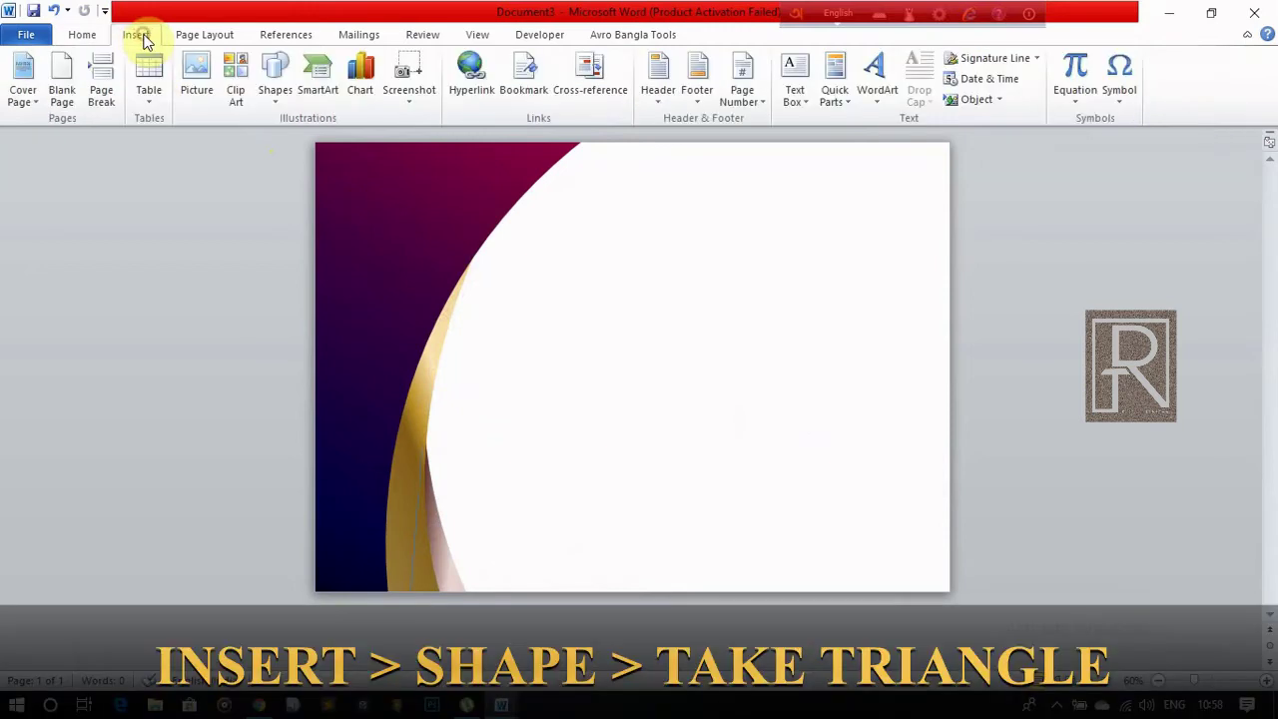
left_click(271, 78)
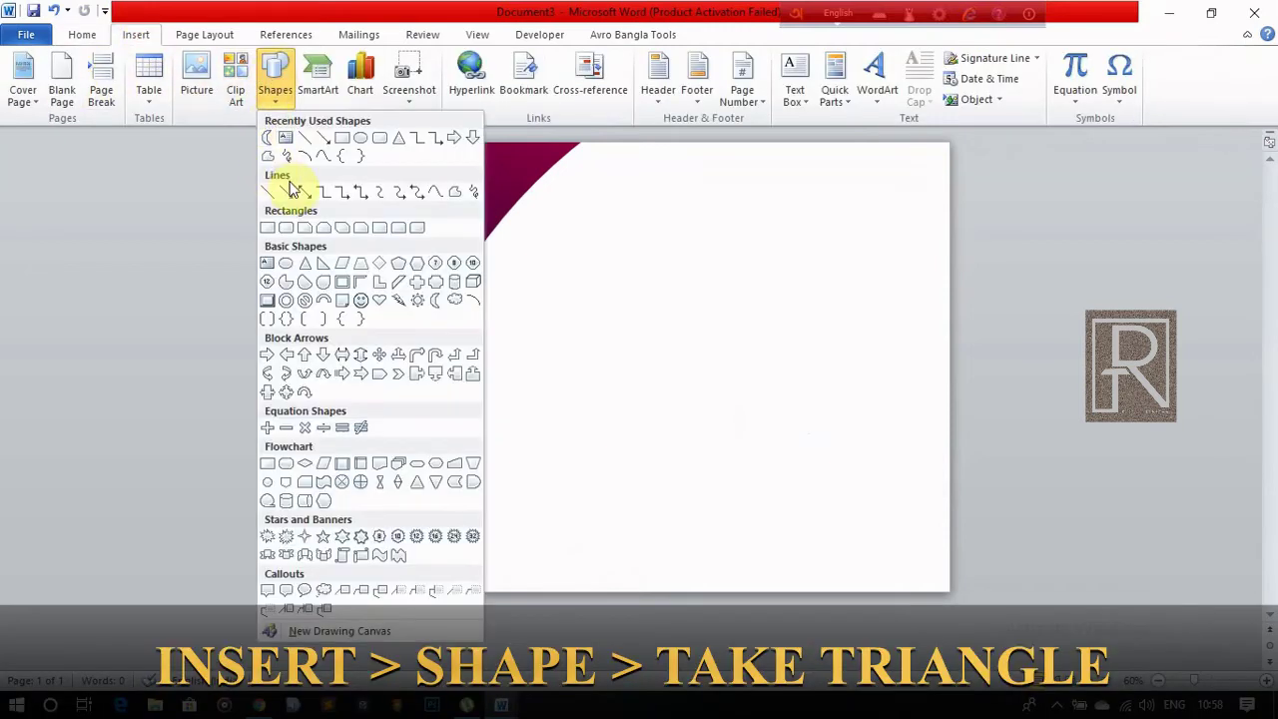
left_click(322, 265)
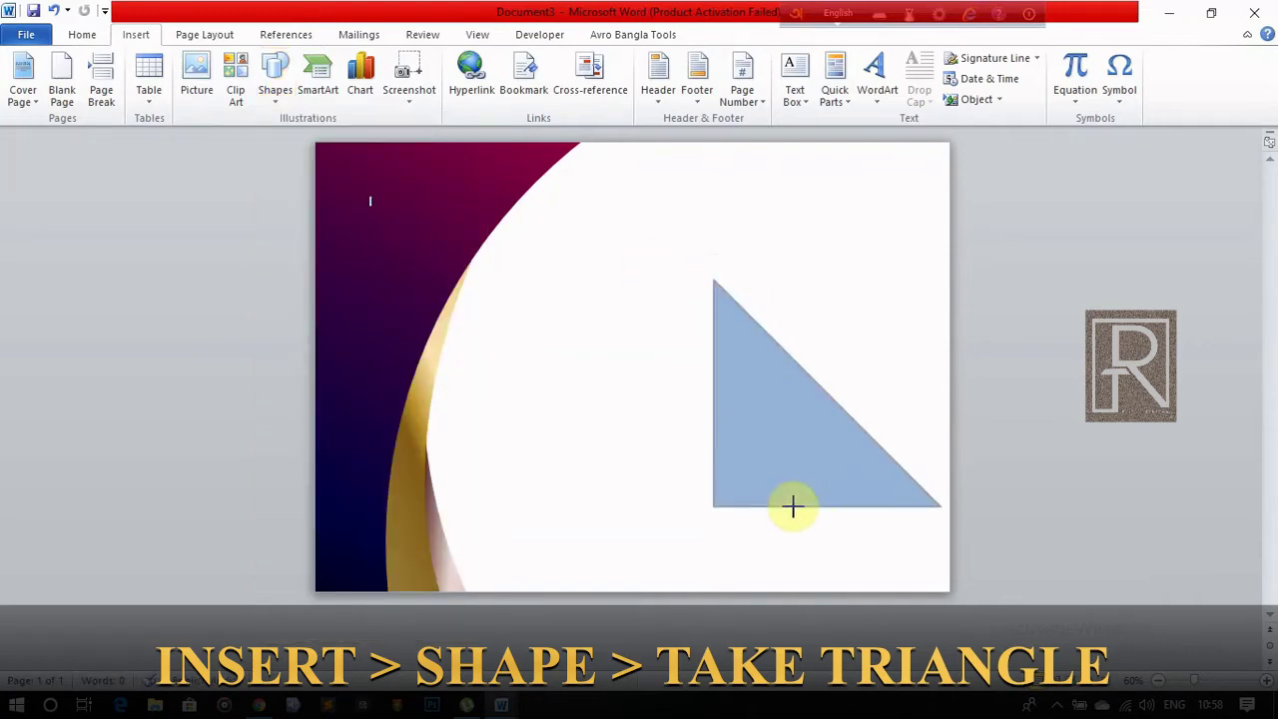
left_click_drag(786, 453, 762, 478)
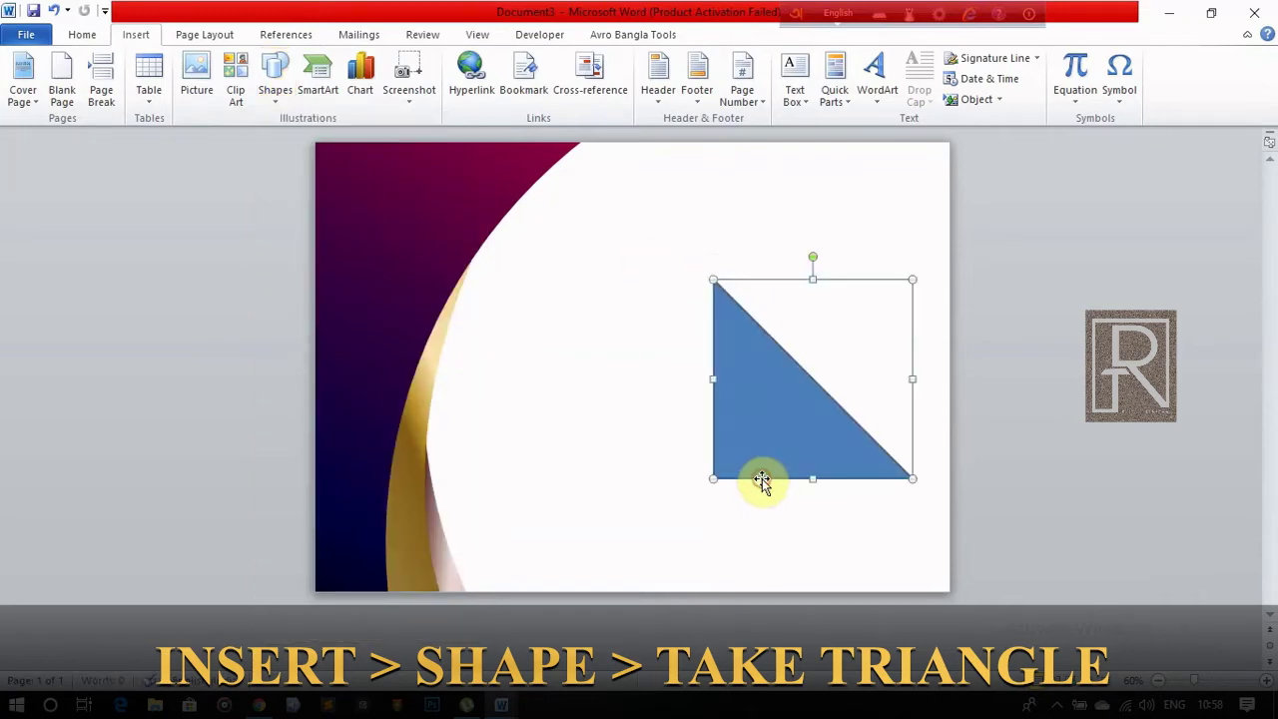
left_click(1132, 102)
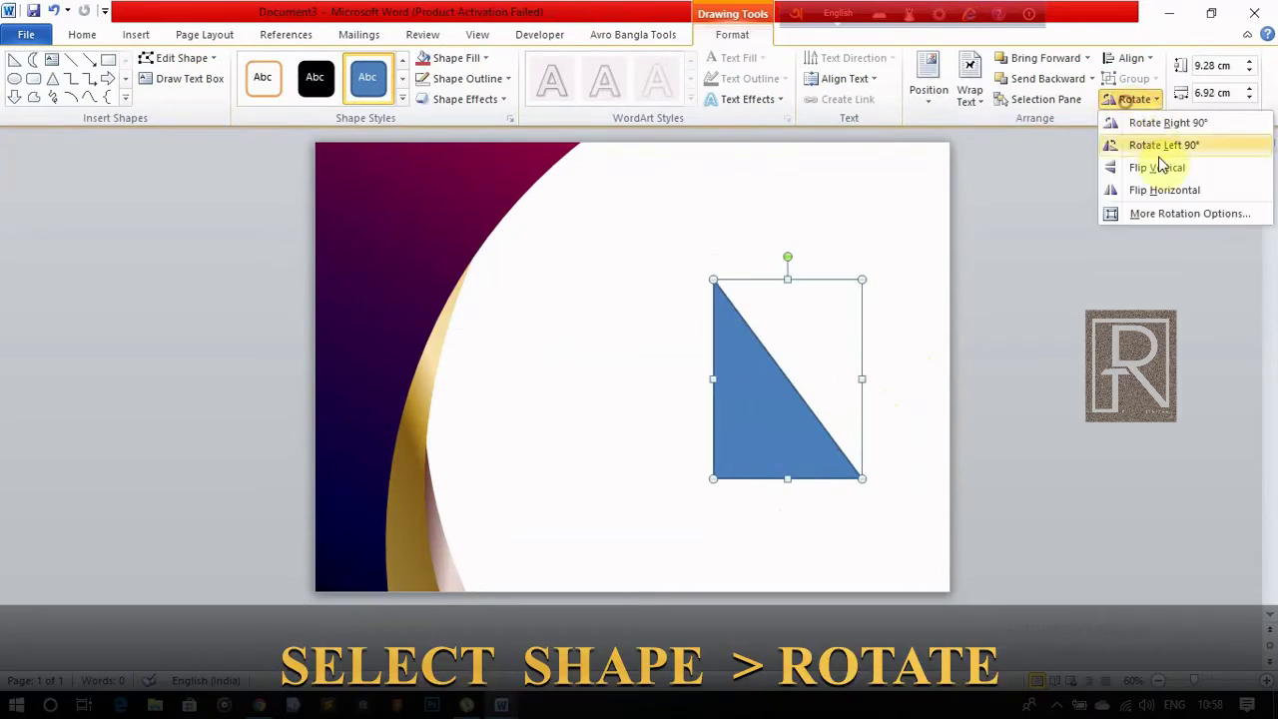
left_click(1185, 189)
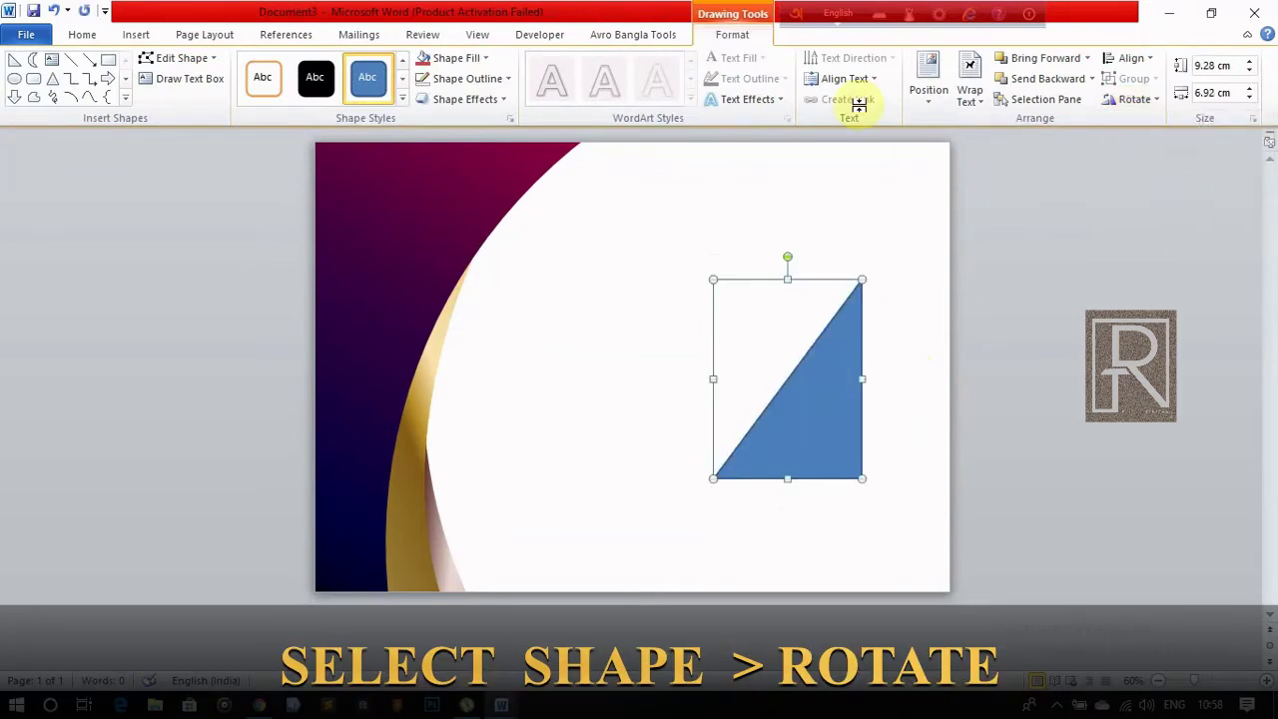
left_click(501, 79)
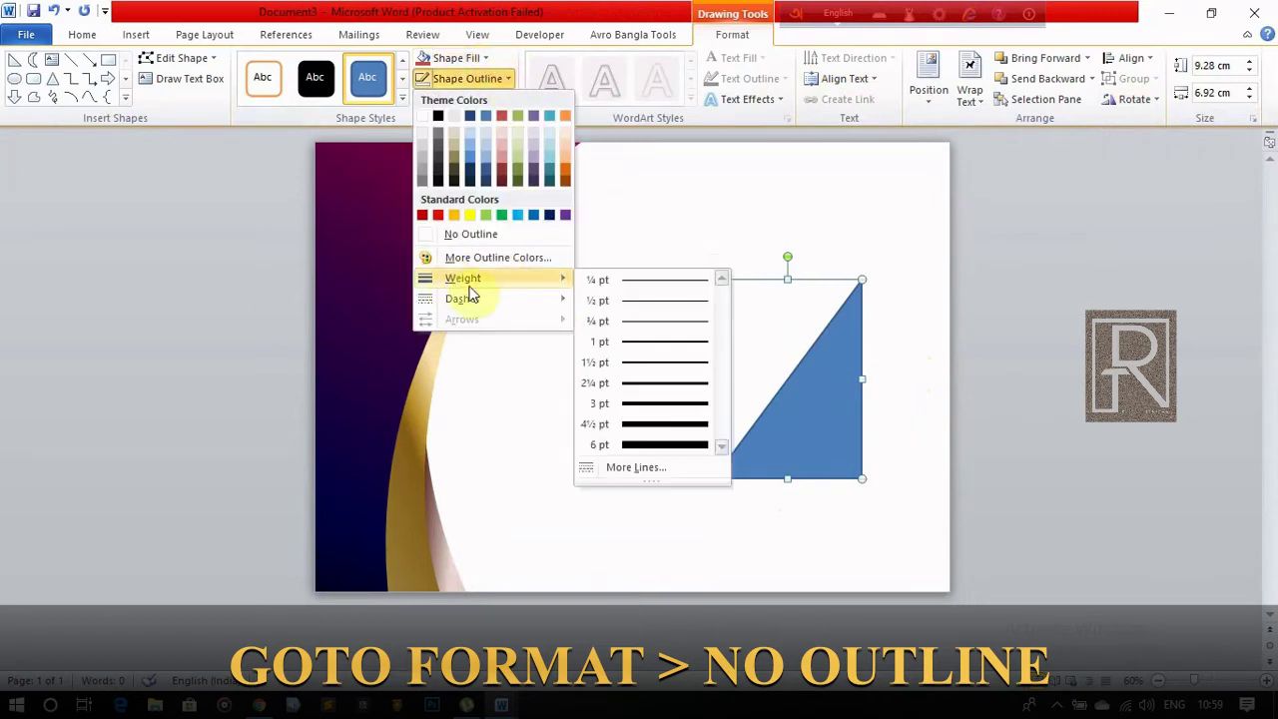
left_click(754, 216)
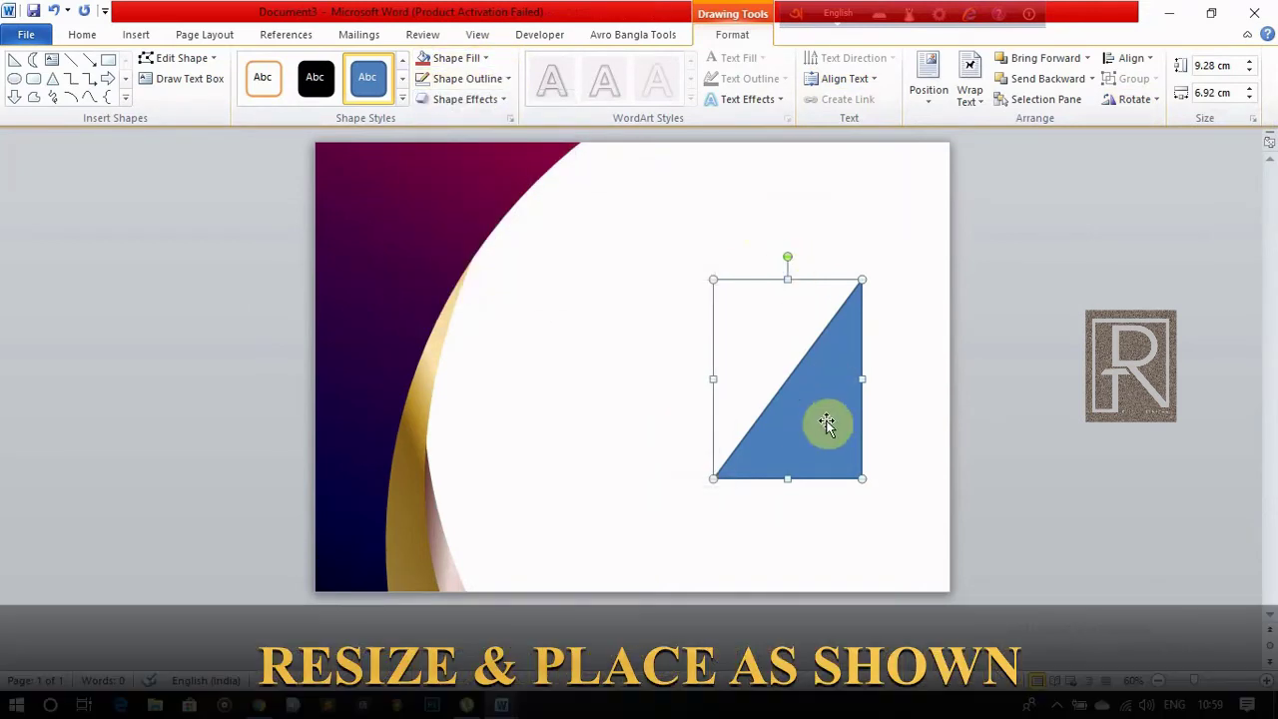
left_click_drag(826, 420, 919, 535)
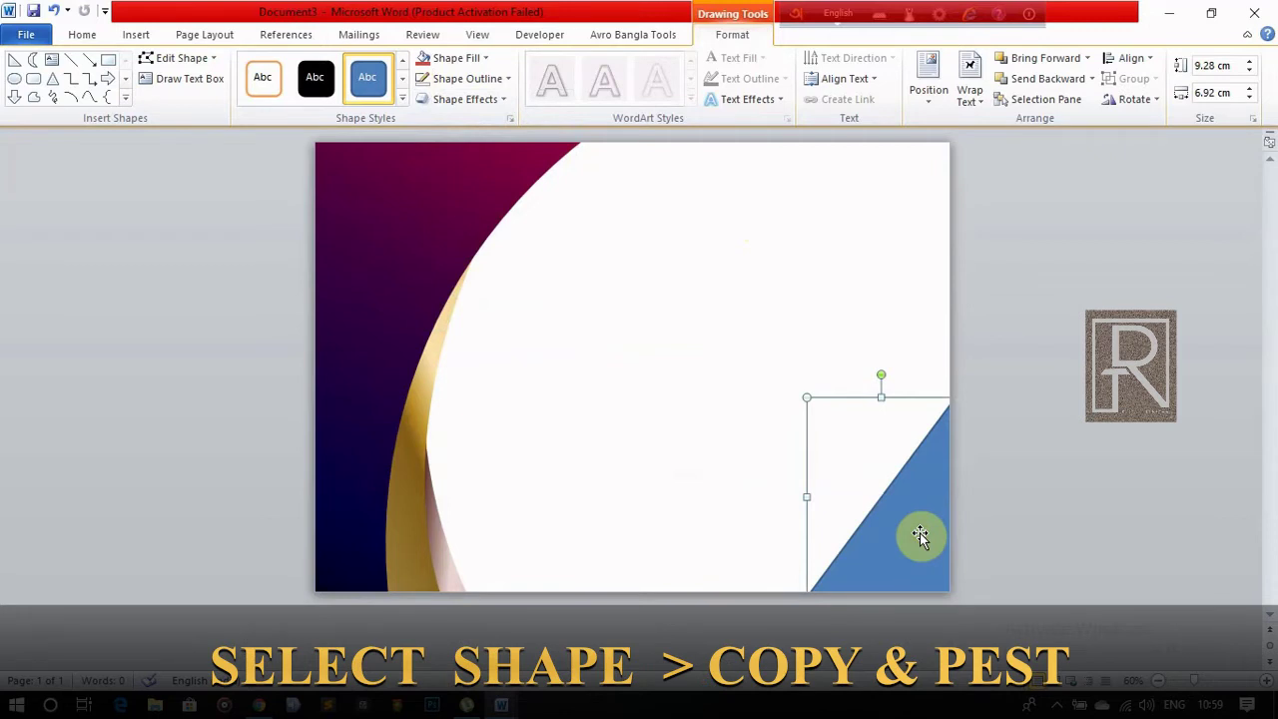
Paste a triangle copy, rotate it, and place it against the page's right edge.
key("ctrl+v")
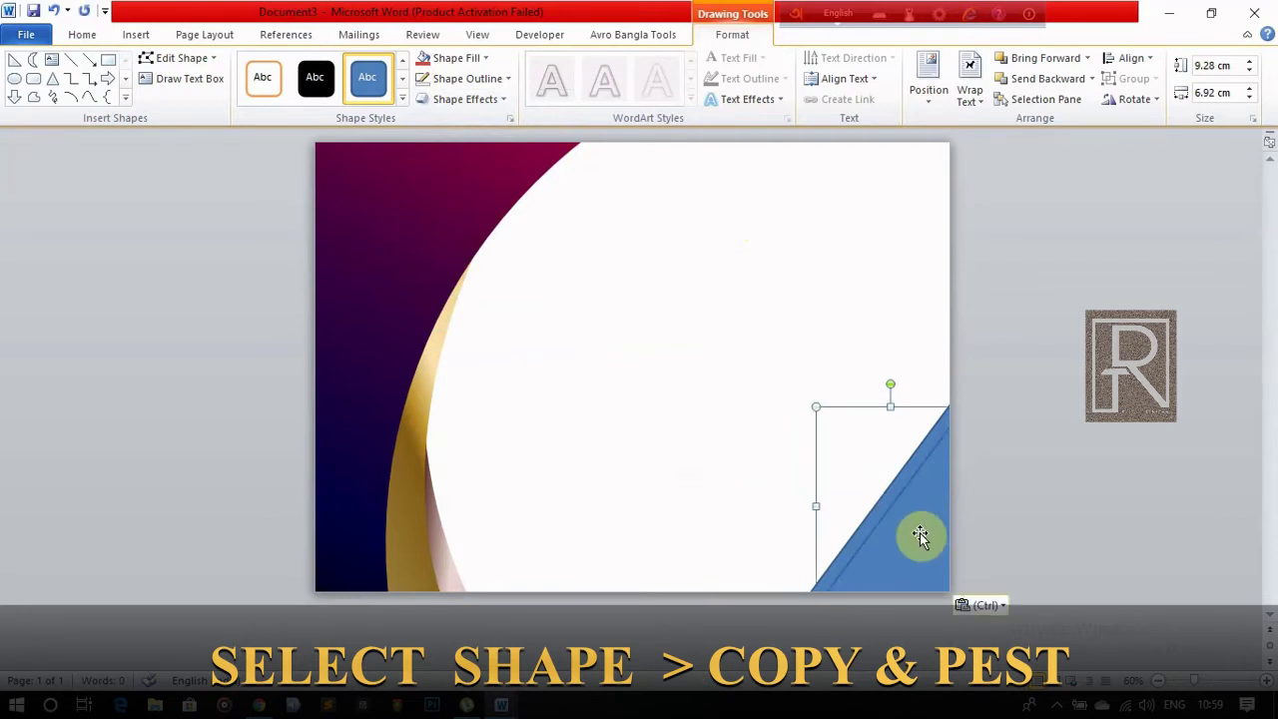
mouse_move(919, 532)
left_mouse_down()
mouse_move(837, 362)
mouse_move(799, 351)
left_mouse_up()
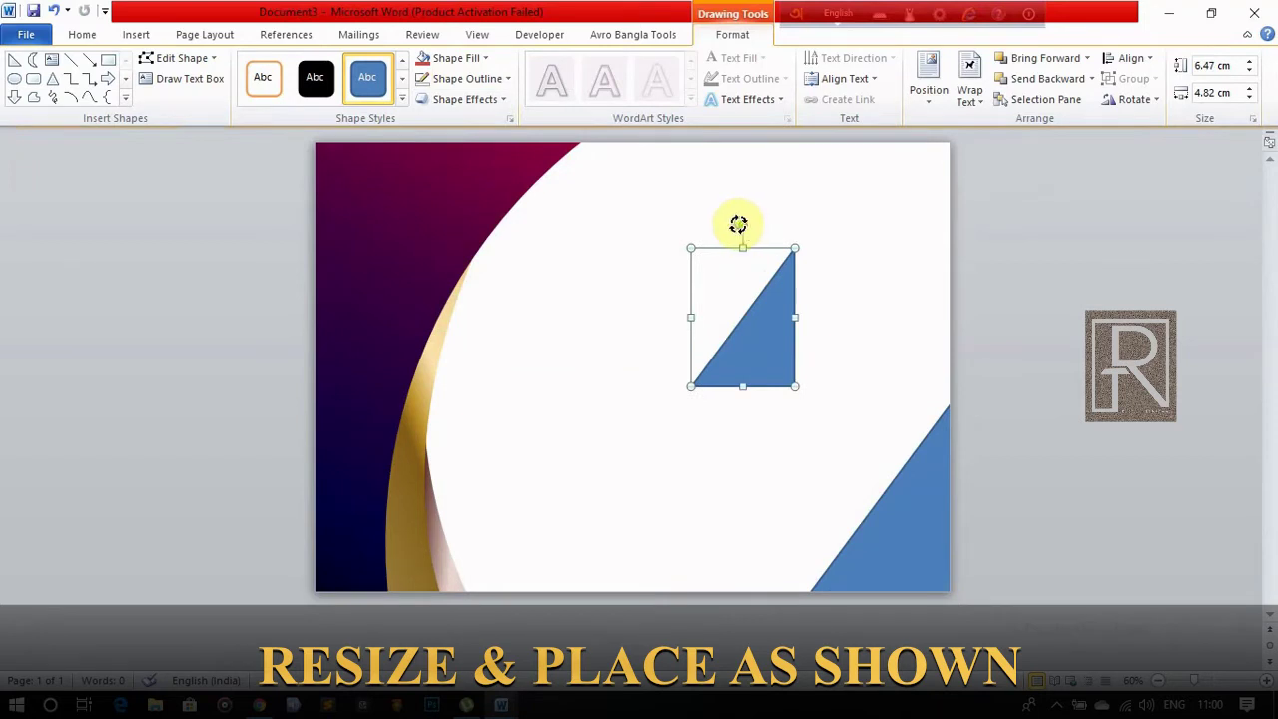
mouse_move(738, 224)
left_mouse_down()
mouse_move(675, 249)
mouse_move(667, 282)
mouse_move(675, 271)
left_mouse_up()
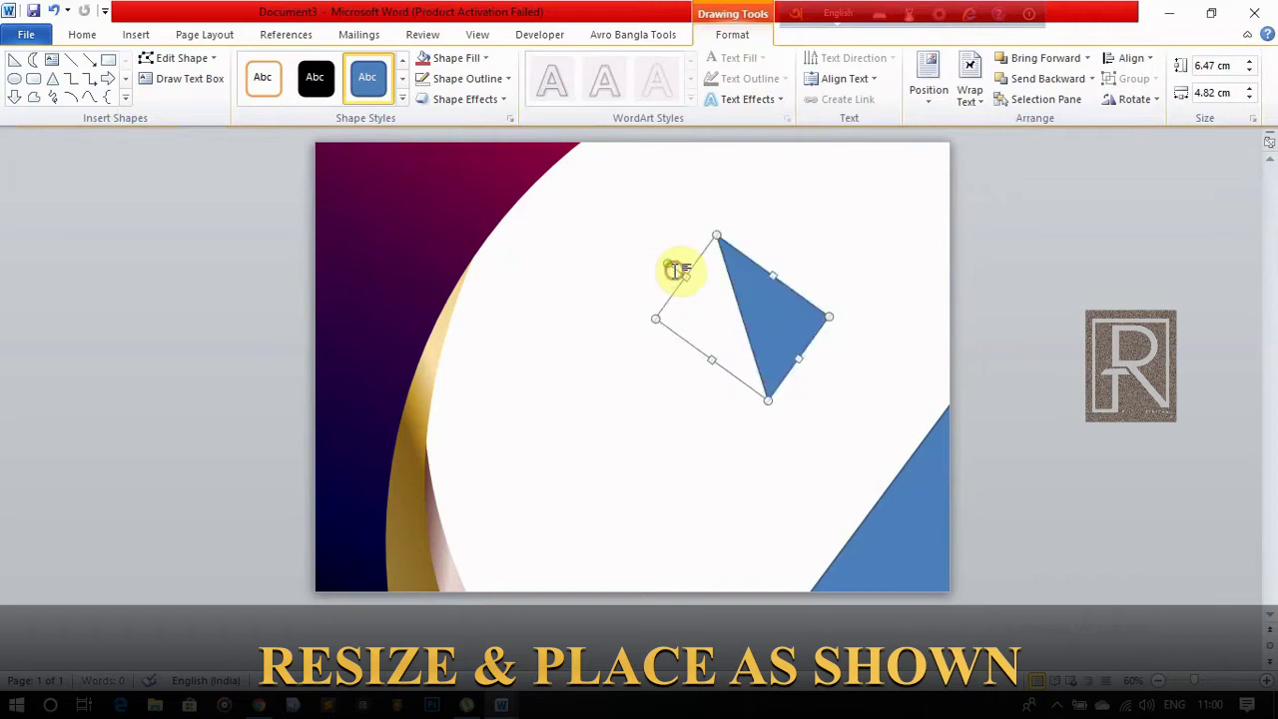
left_click_drag(774, 294, 918, 372)
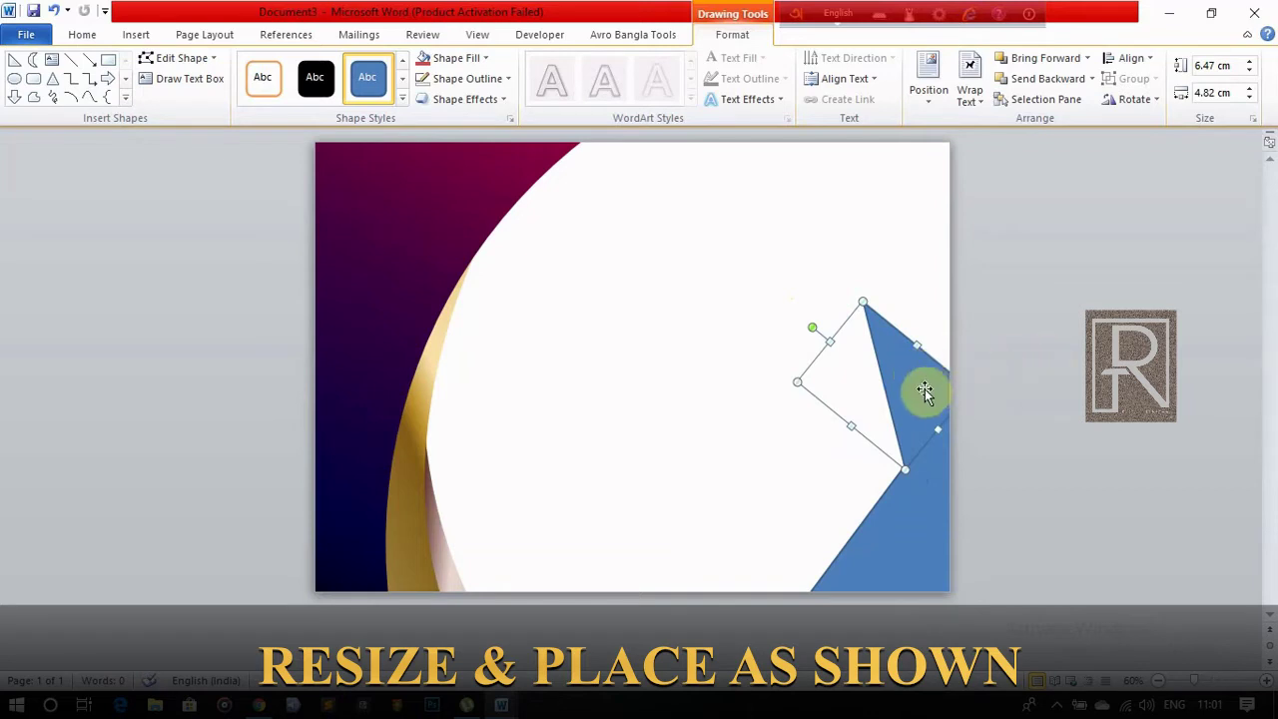
Paste another triangle copy, flip it horizontally, and move it to the right edge.
key("ctrl+c")
key("ctrl+v")
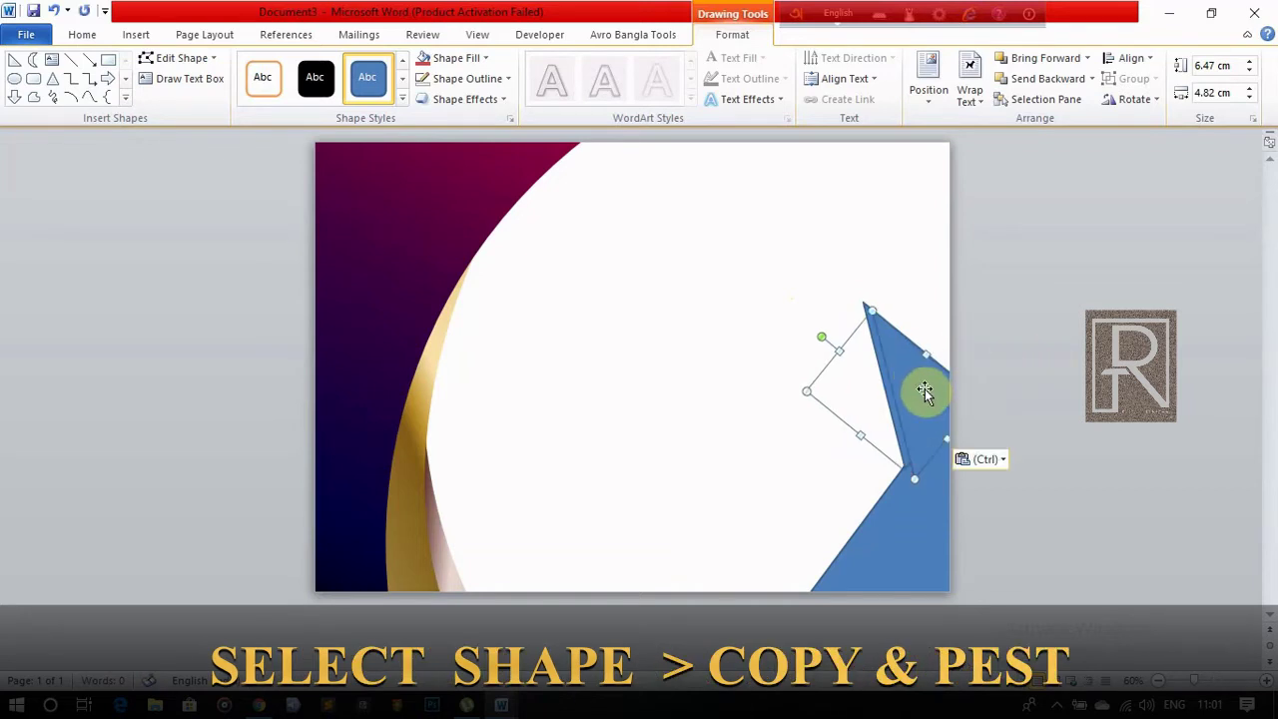
left_click_drag(924, 392, 789, 276)
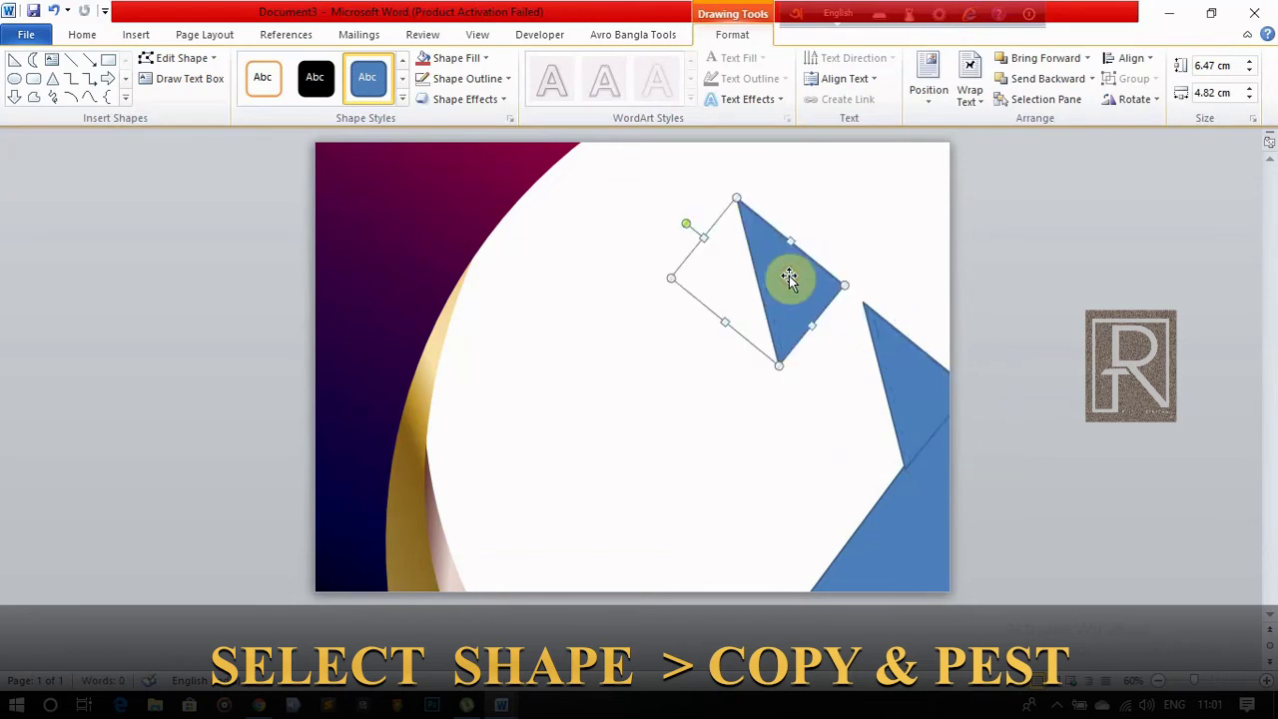
left_click(1133, 99)
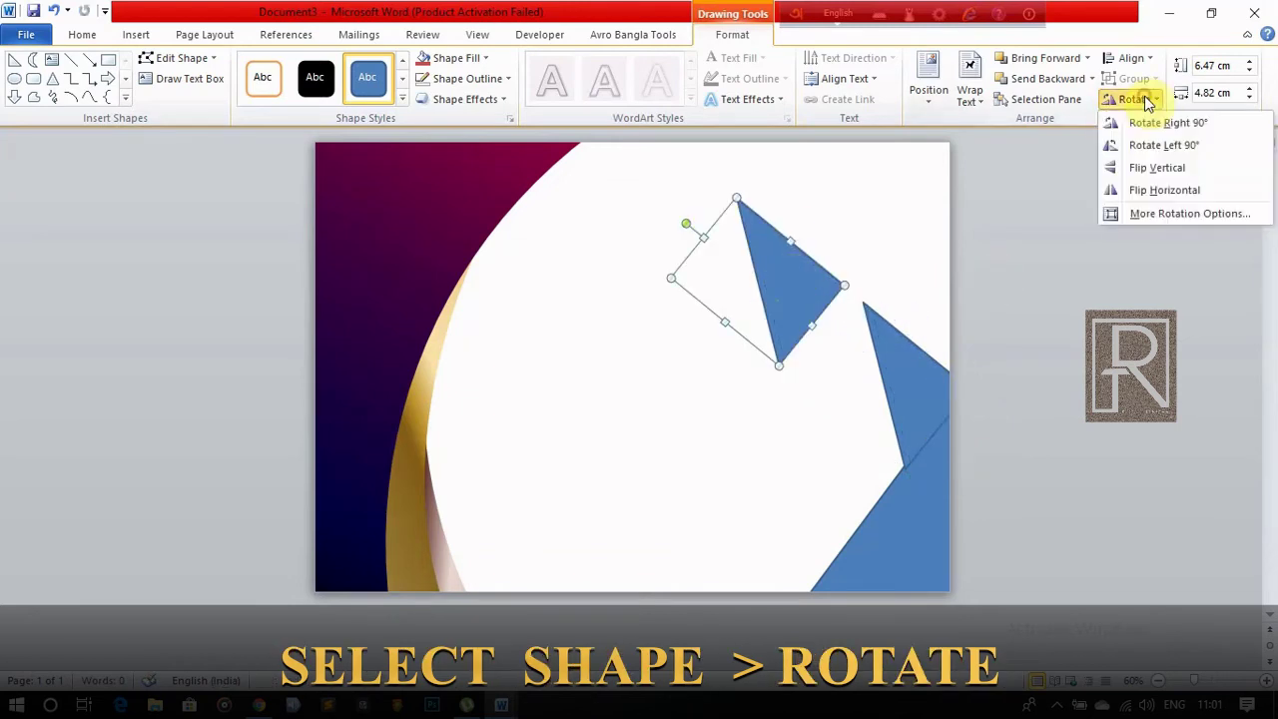
left_click(1188, 190)
left_click_drag(707, 270, 855, 247)
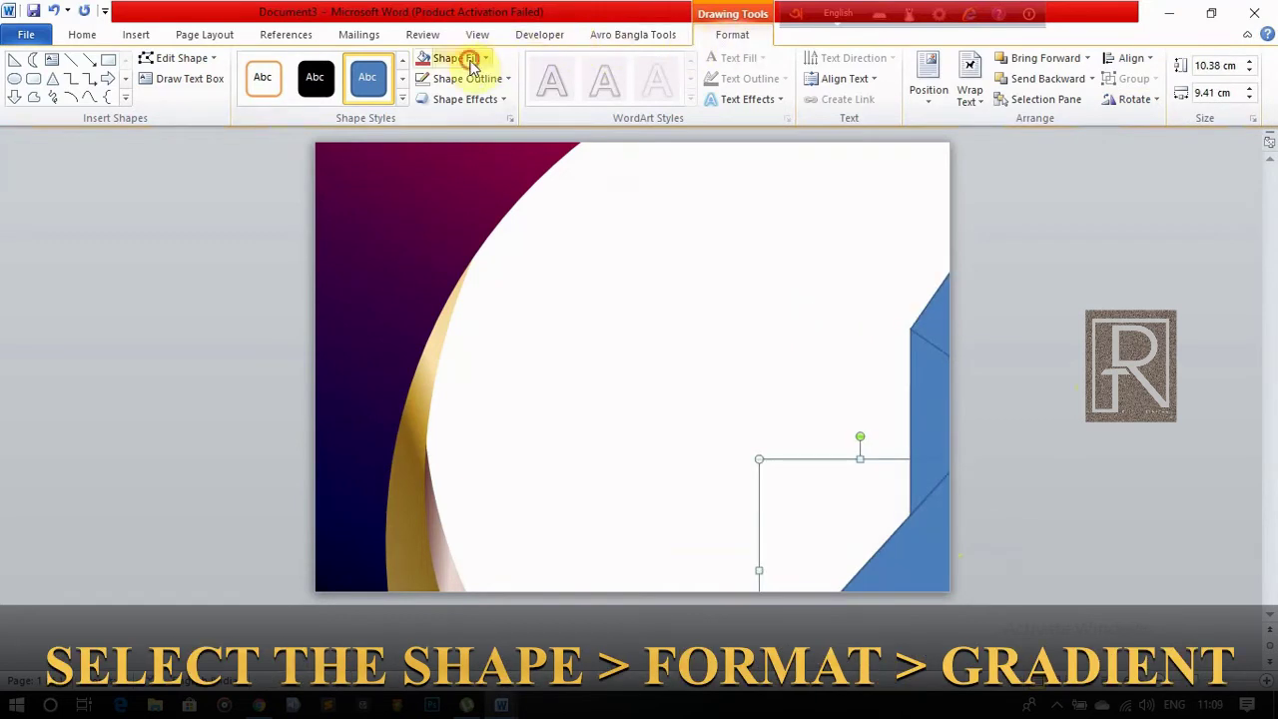
Give the bottom-right triangle a silver preset gradient at 45° and remove its outline.
left_click(471, 62)
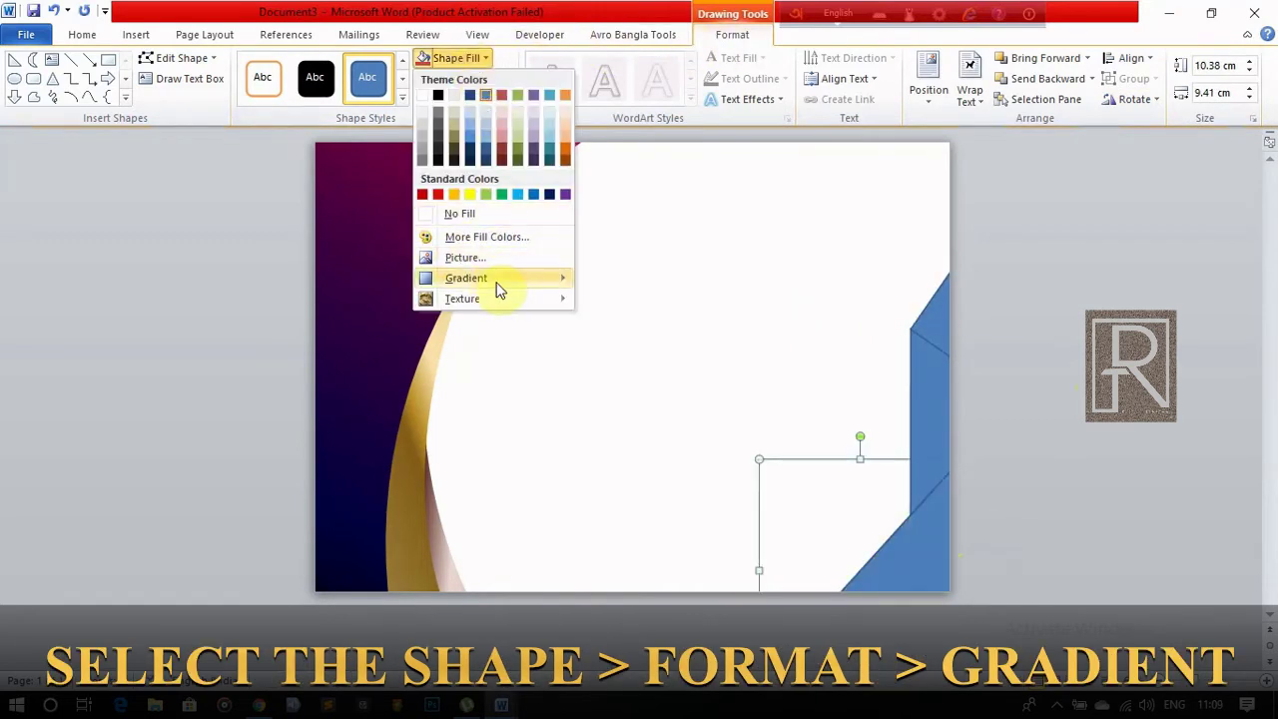
mouse_move(467, 278)
left_click(649, 614)
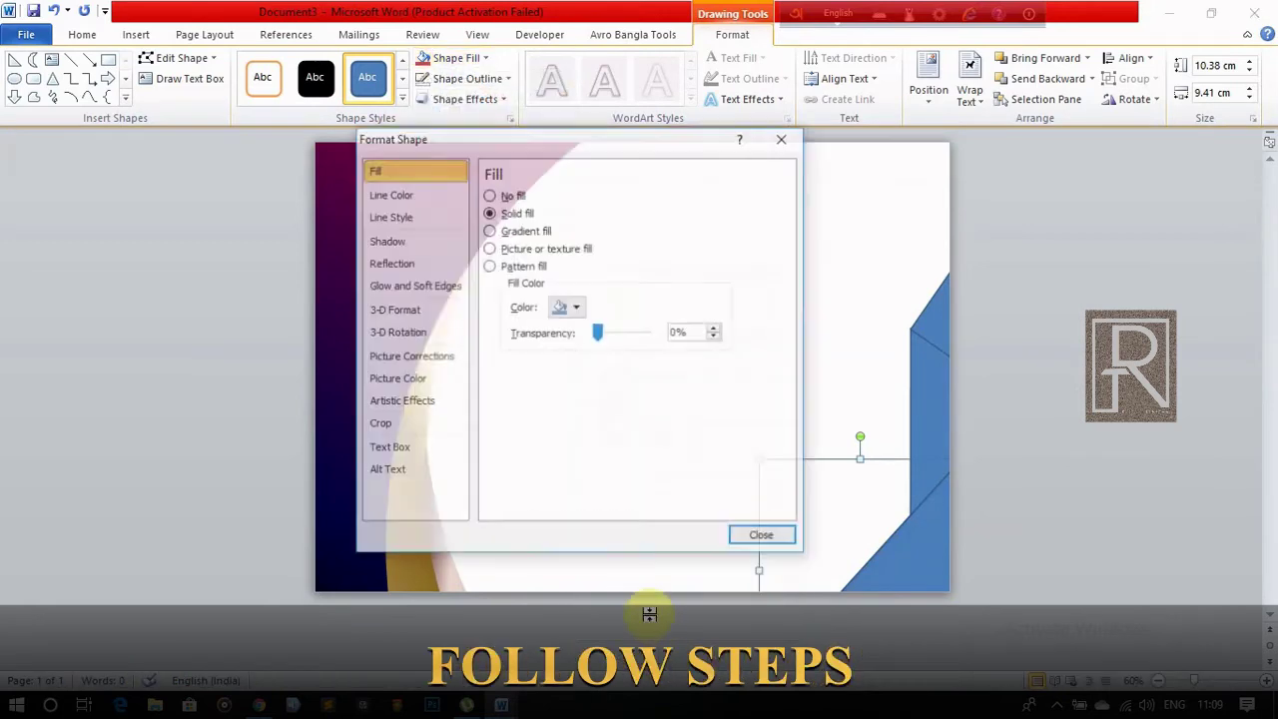
left_click(489, 230)
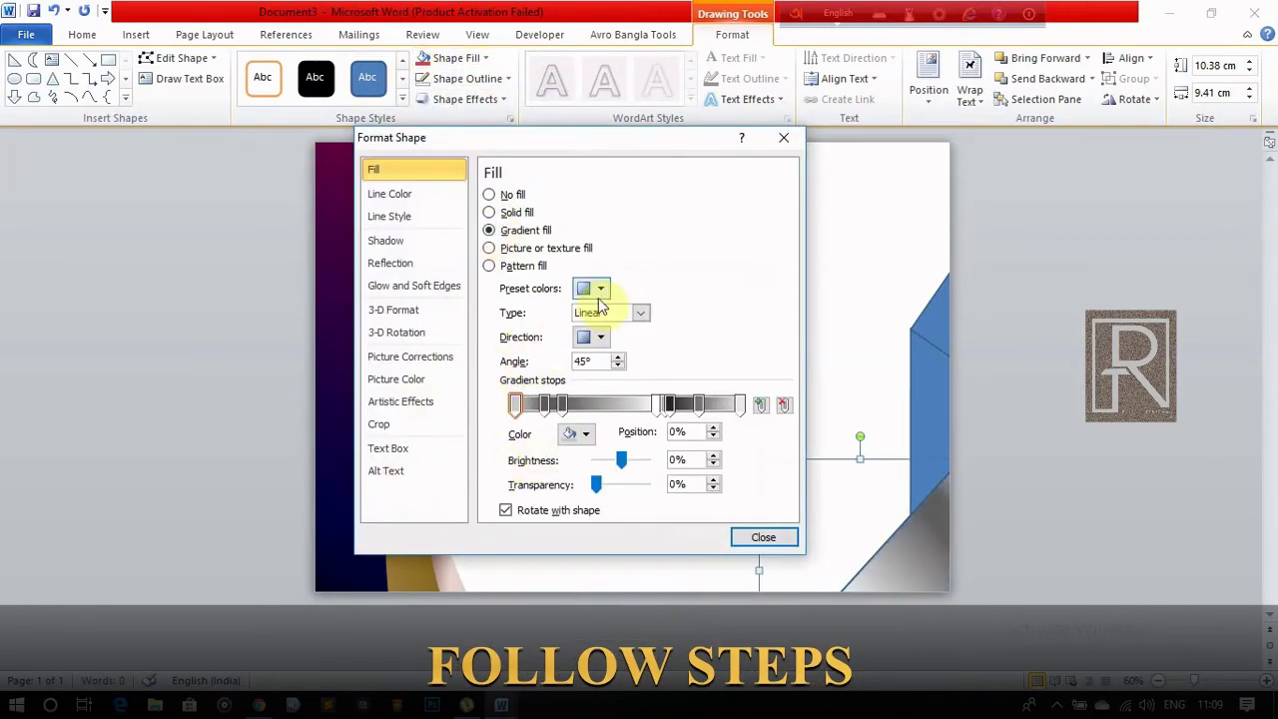
left_click(599, 288)
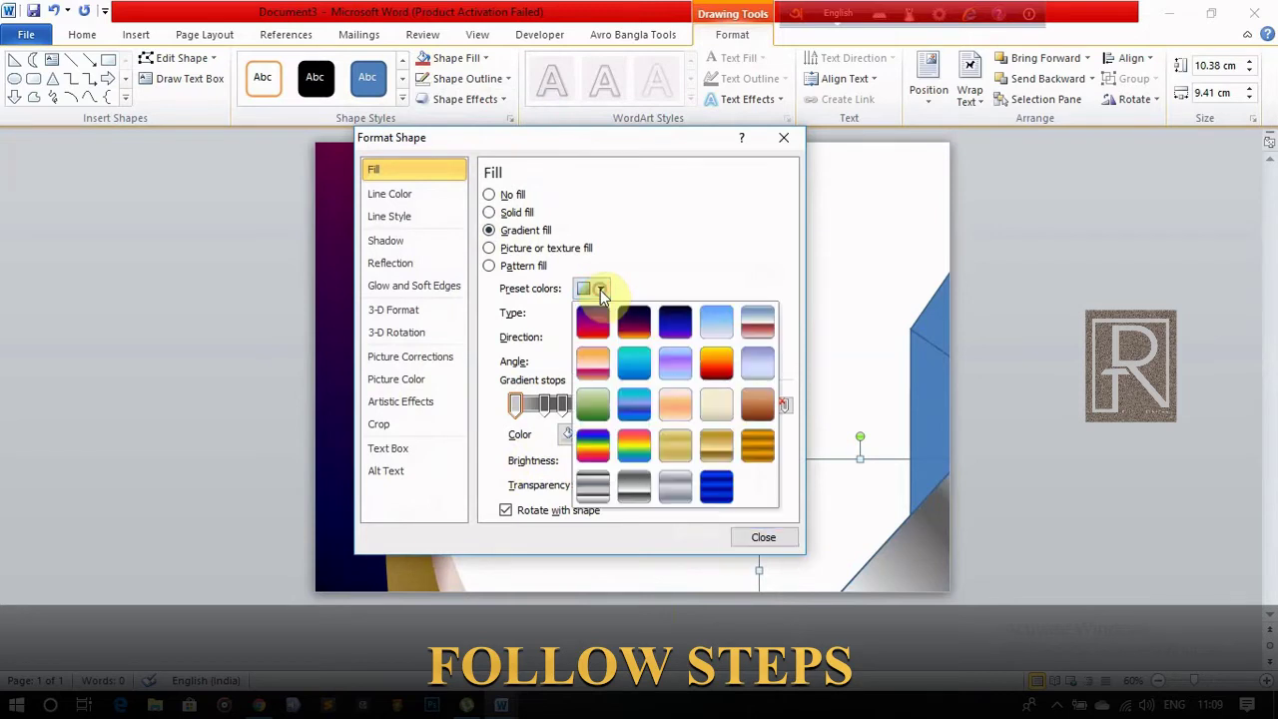
left_click(623, 487)
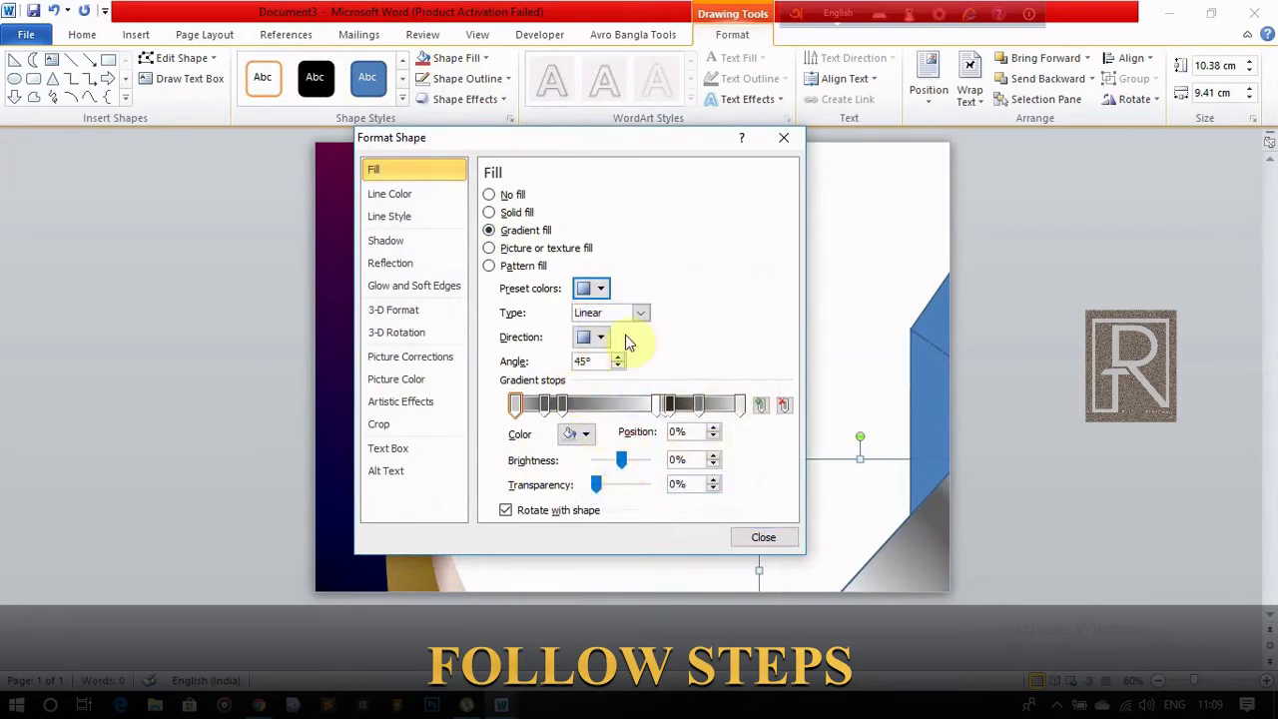
left_click(595, 337)
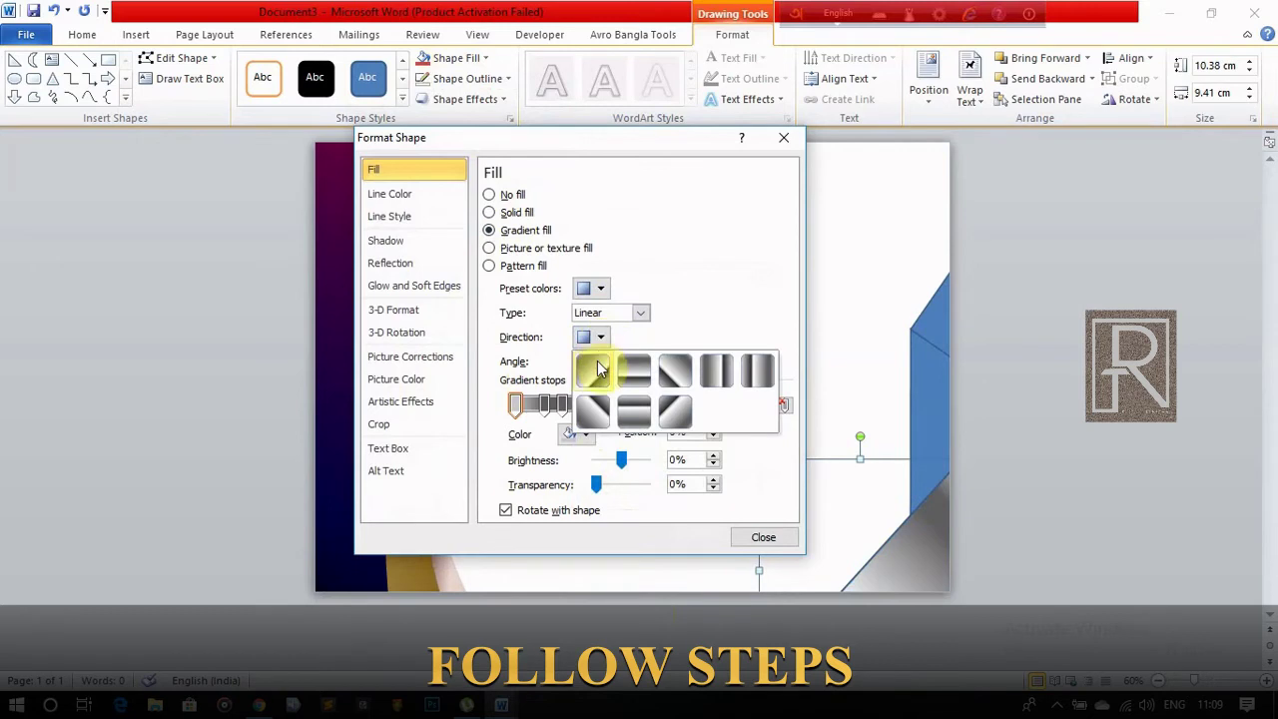
left_click(595, 369)
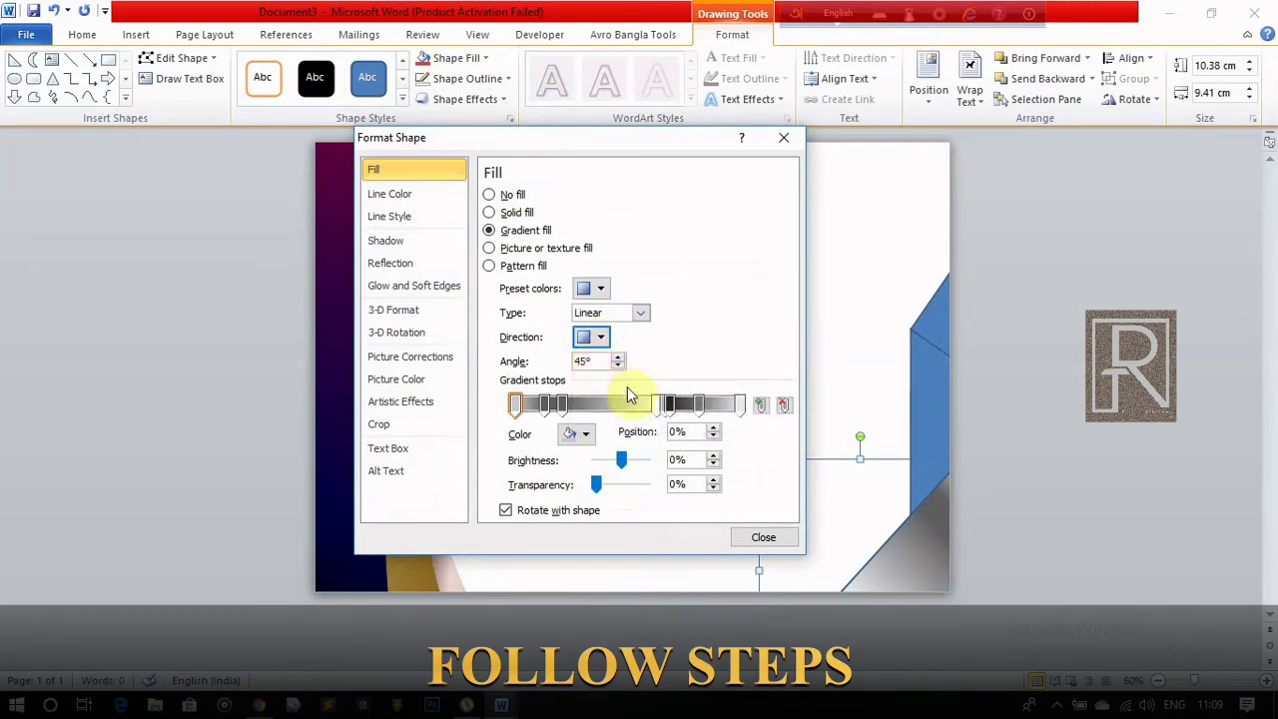
left_click(784, 543)
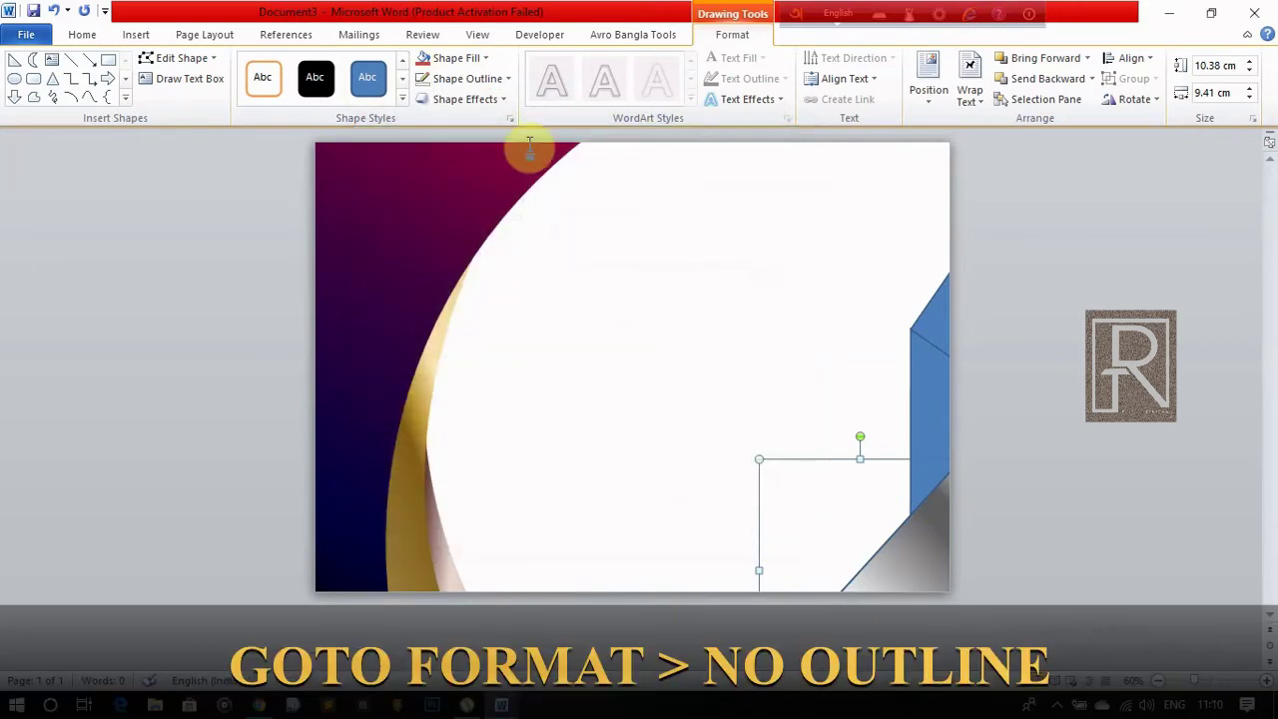
left_click(504, 79)
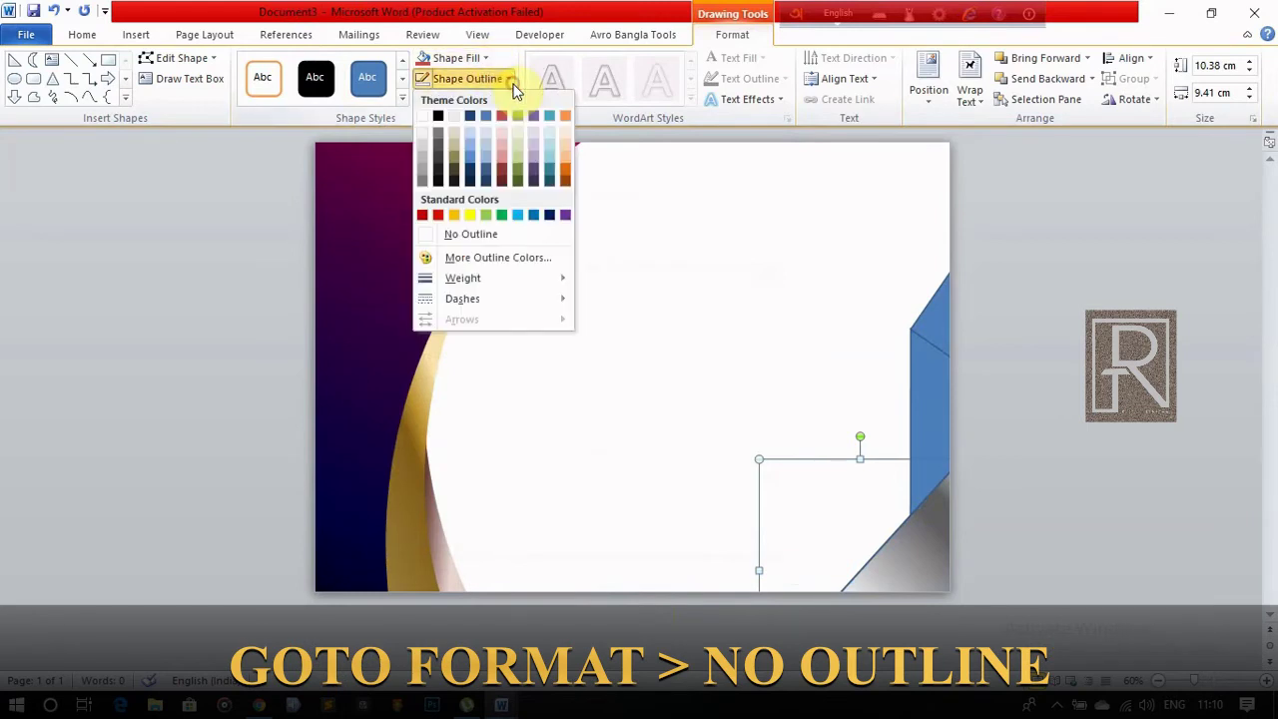
left_click(429, 233)
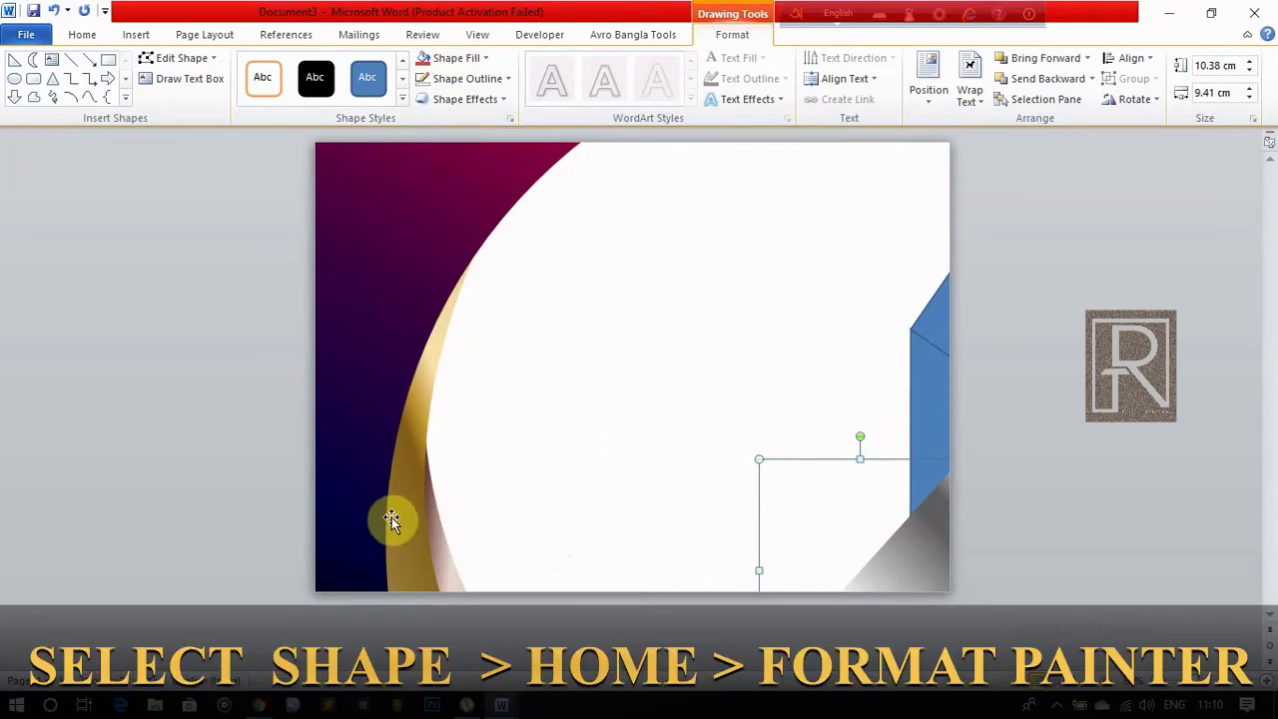
Format Painter the crescent's gradient, then the gold arc's, onto the right-edge triangles.
left_click(379, 356)
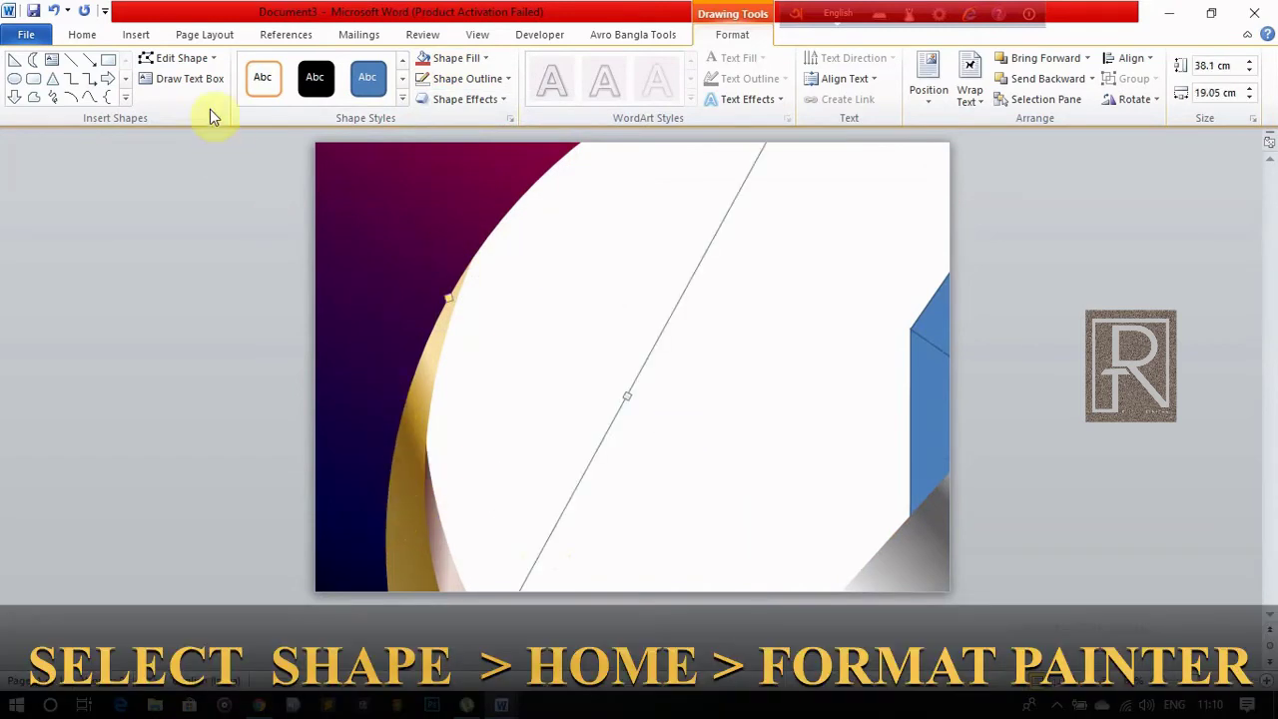
left_click(68, 35)
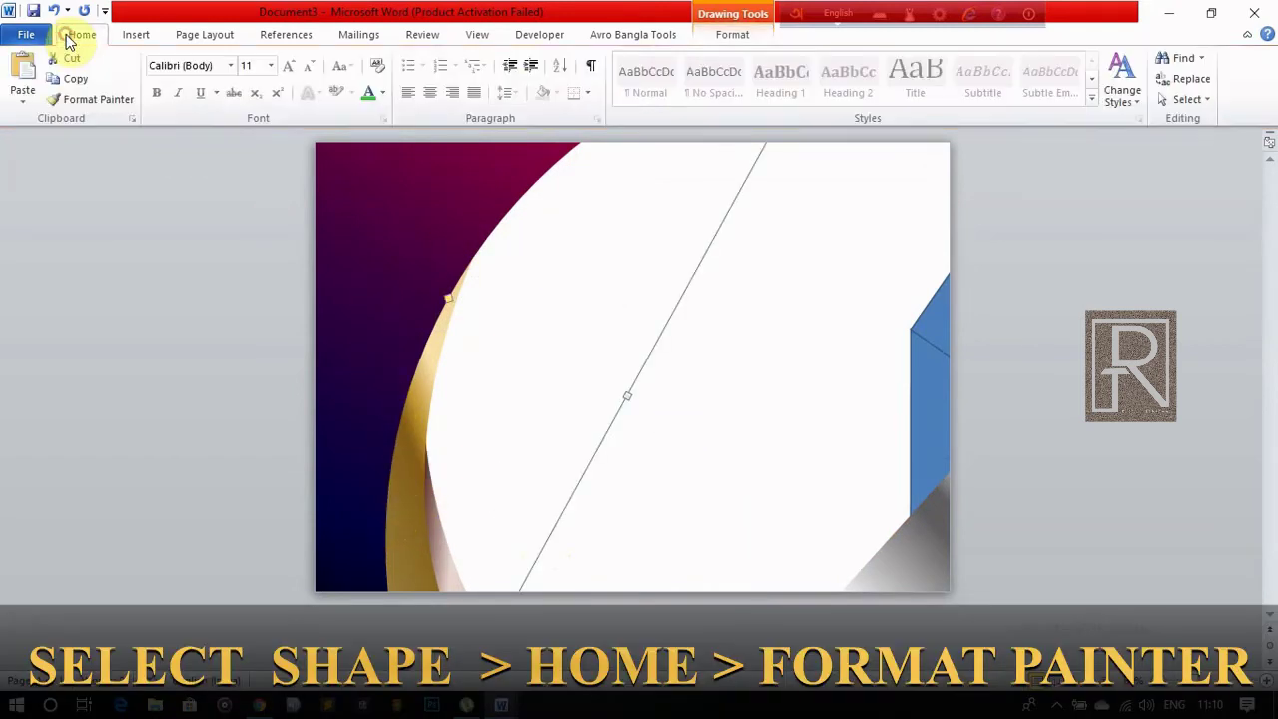
left_click(97, 99)
left_click(934, 379)
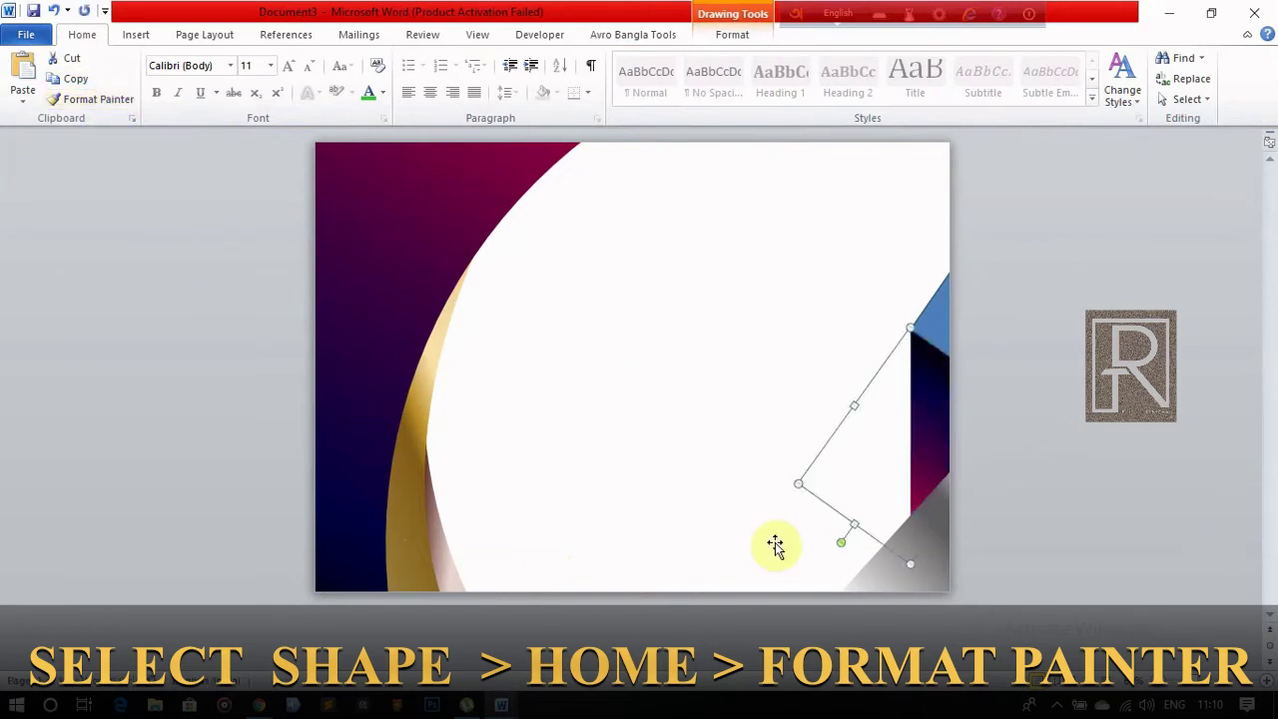
left_click(398, 506)
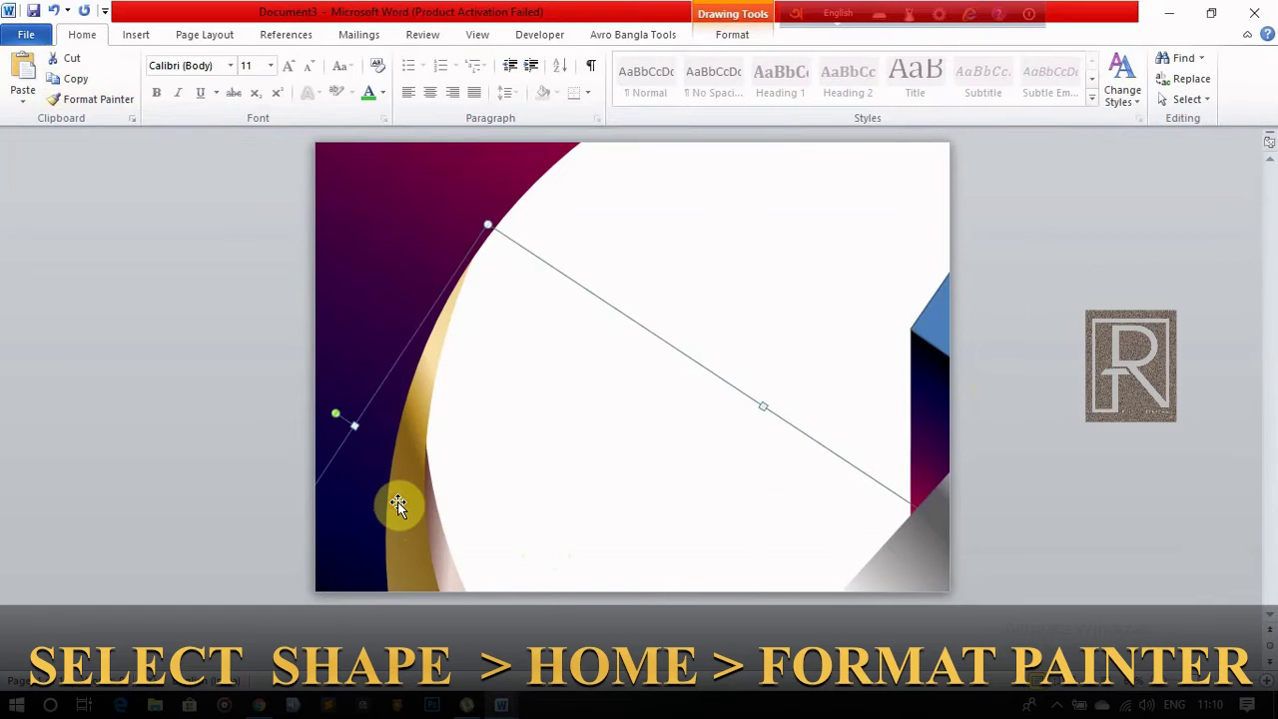
left_click(105, 99)
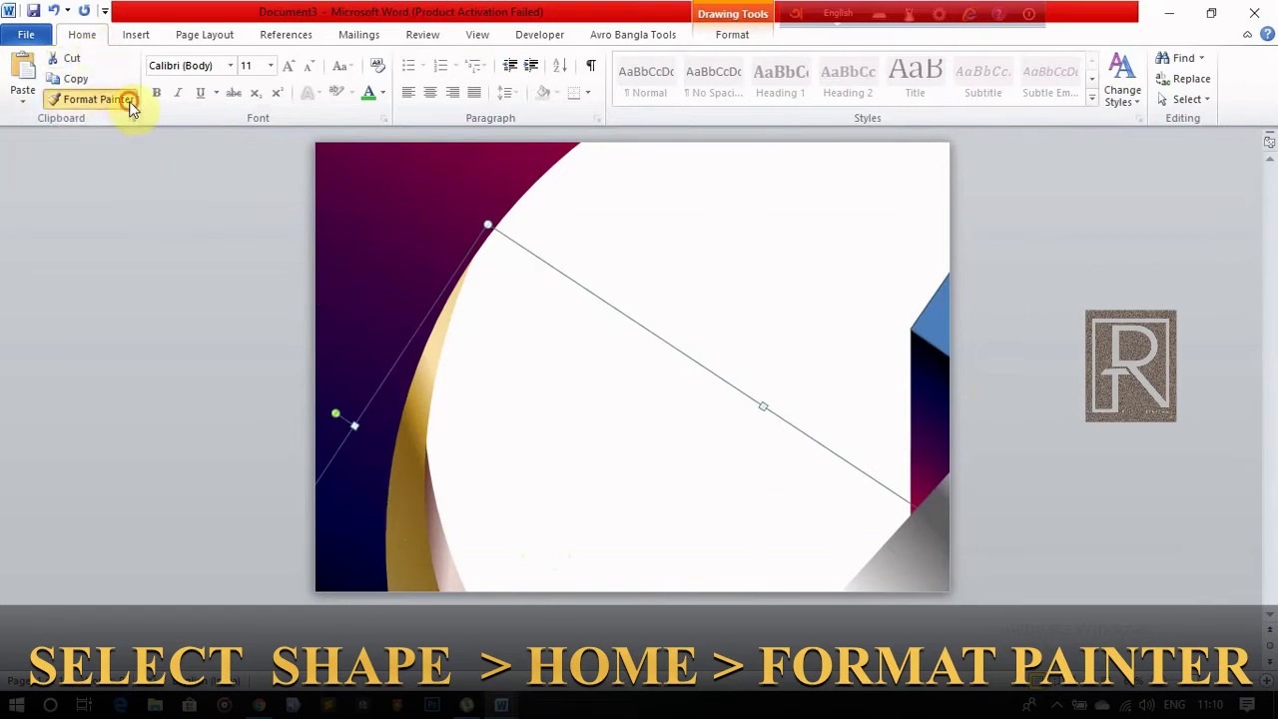
left_click(944, 324)
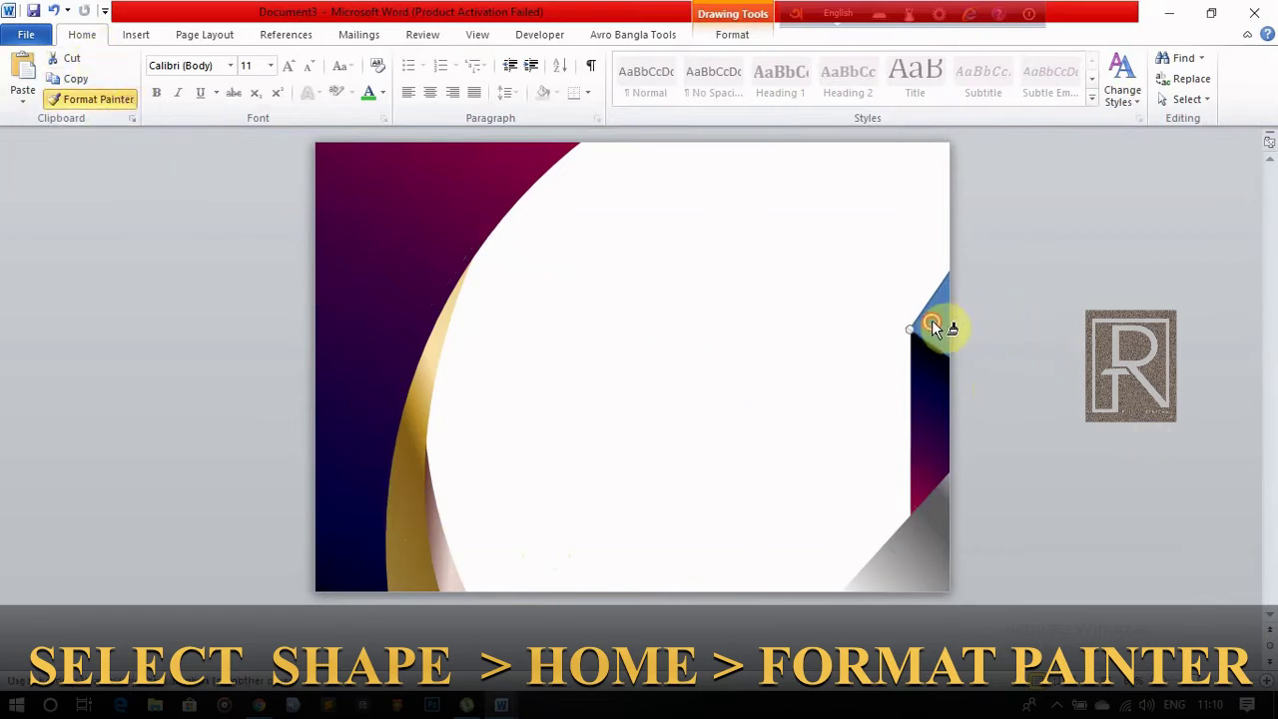
Draw a rectangle covering the whole page.
left_click(759, 520)
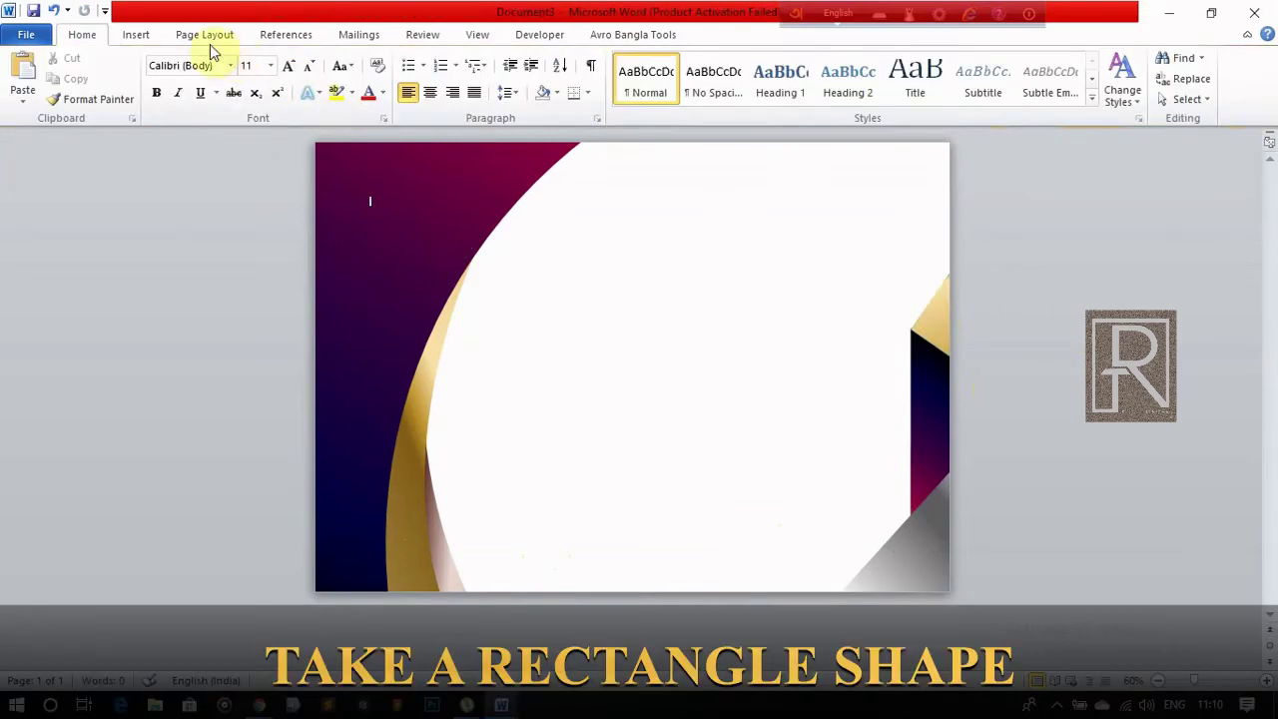
left_click(130, 36)
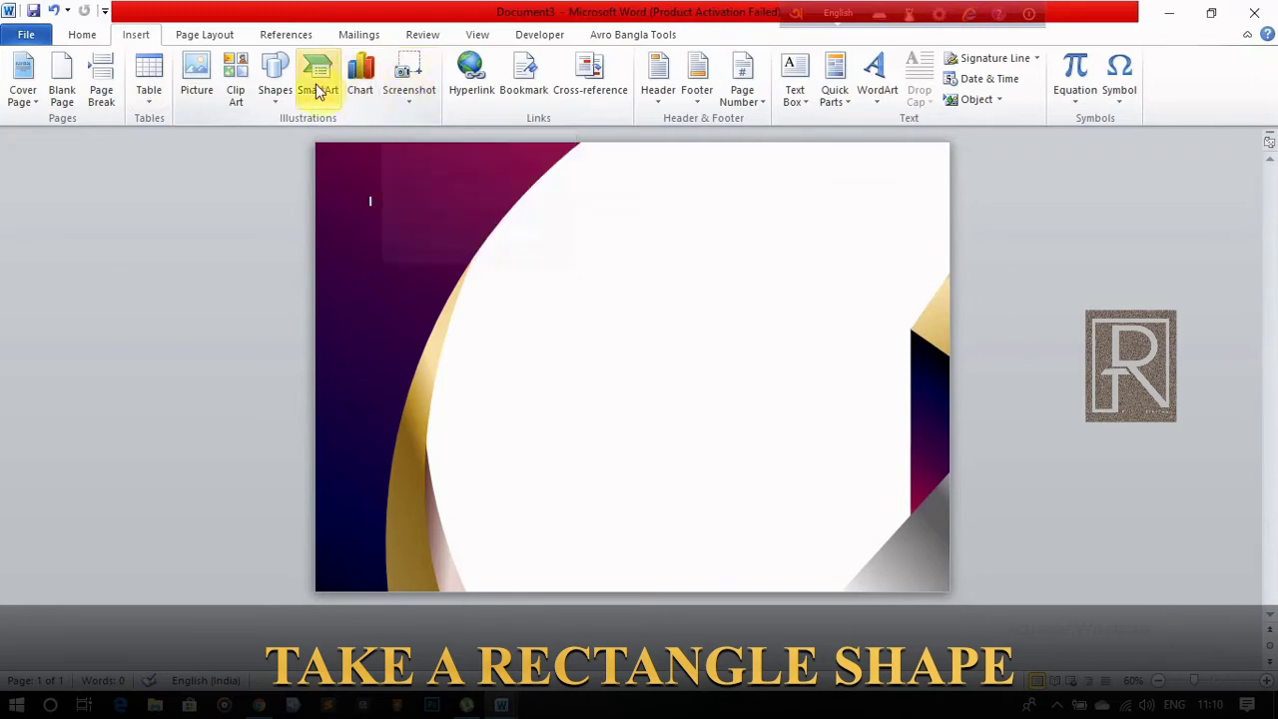
left_click(274, 82)
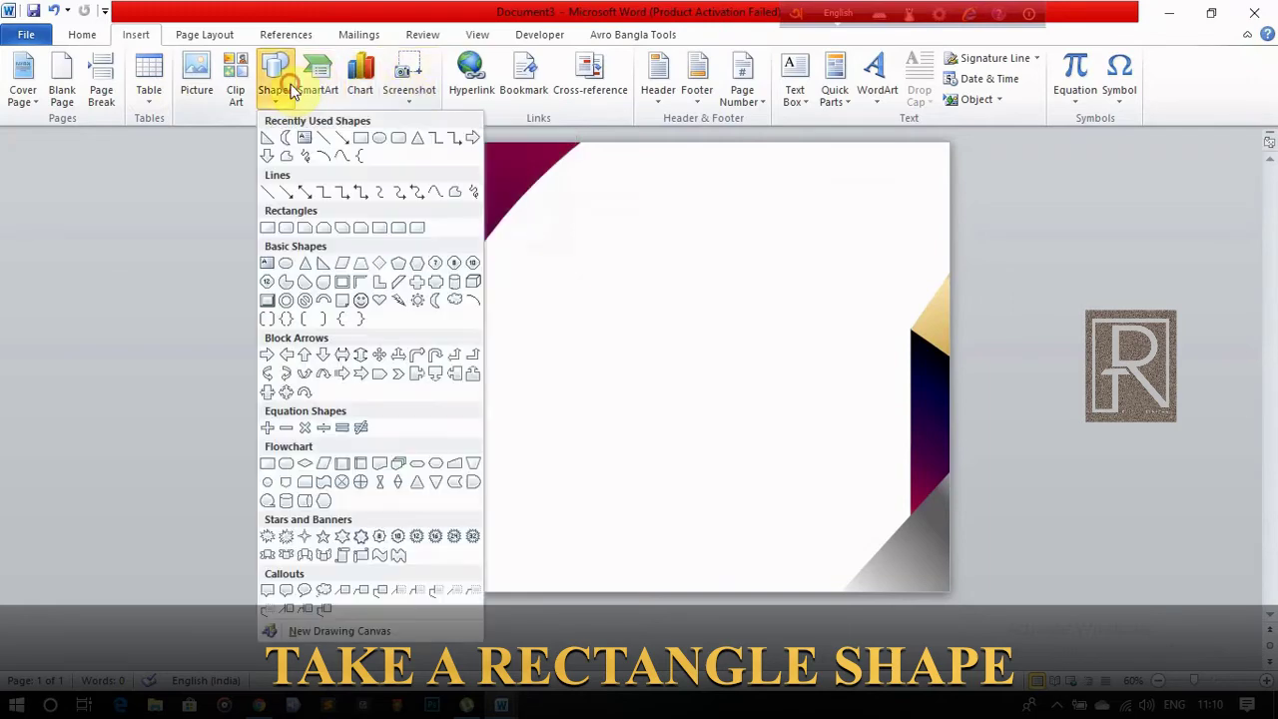
left_click(356, 139)
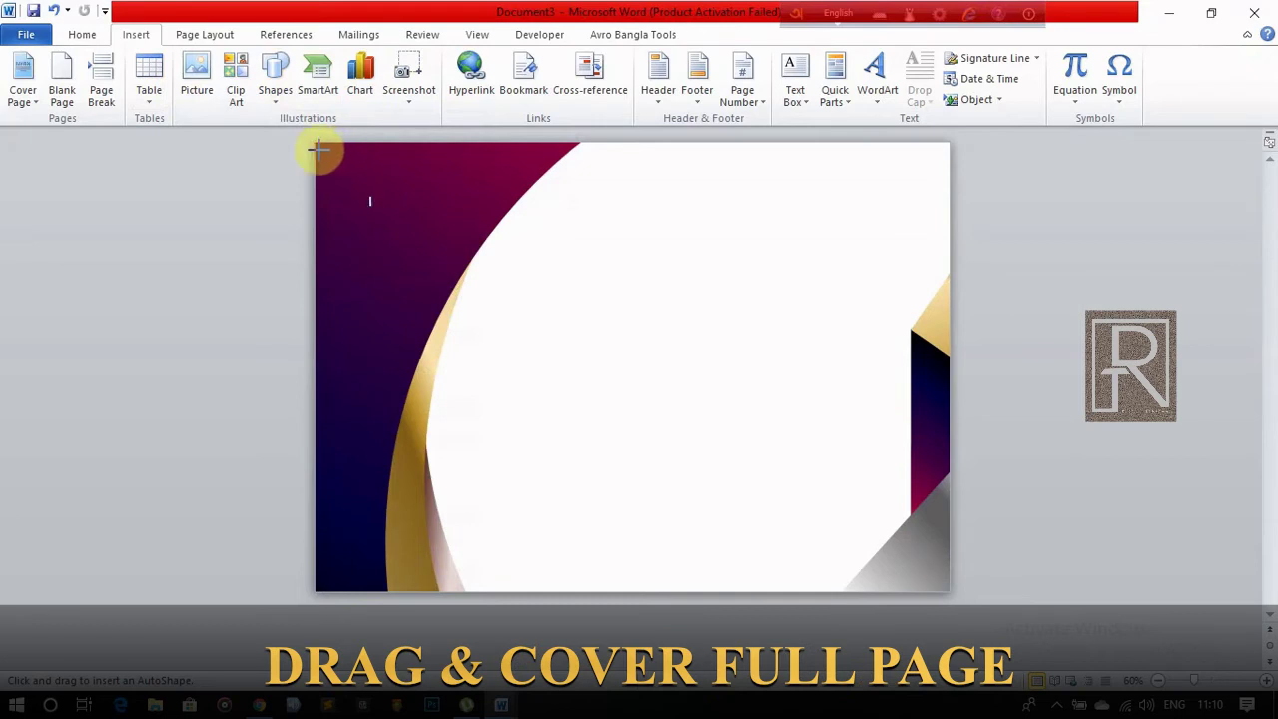
mouse_move(316, 145)
left_mouse_down()
mouse_move(1006, 590)
mouse_move(1000, 613)
left_mouse_up()
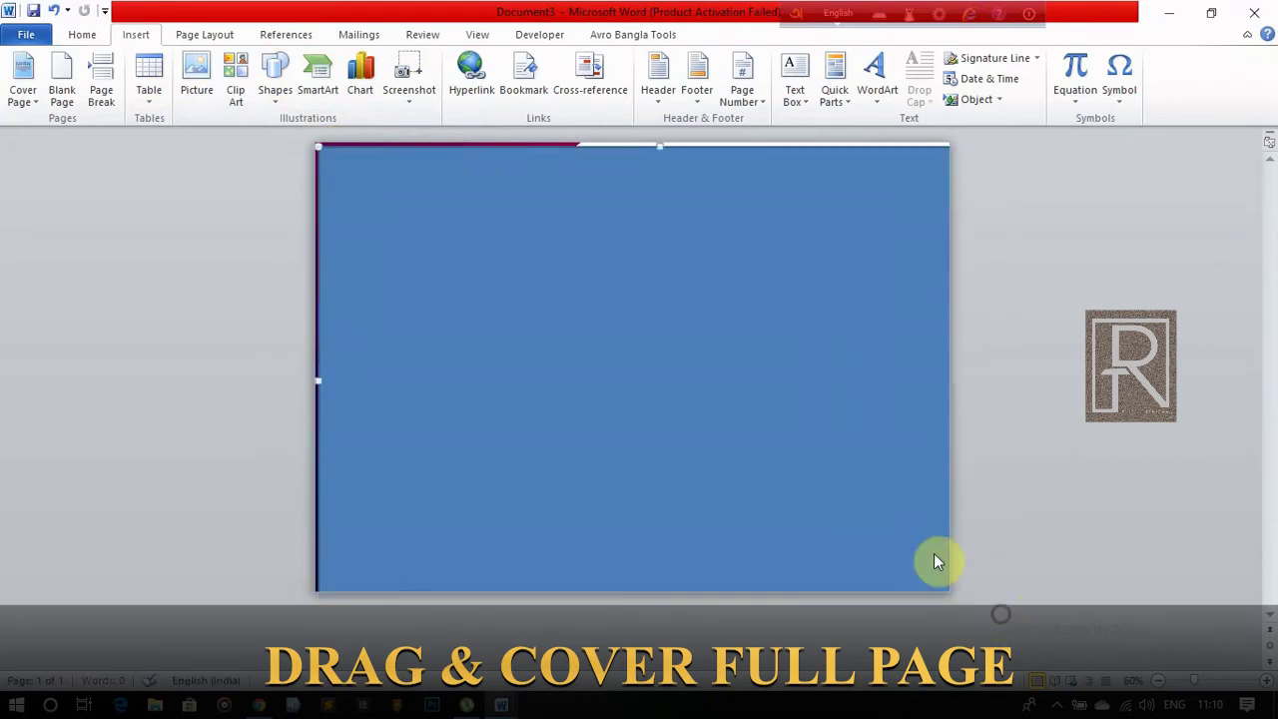
left_click_drag(779, 490, 768, 480)
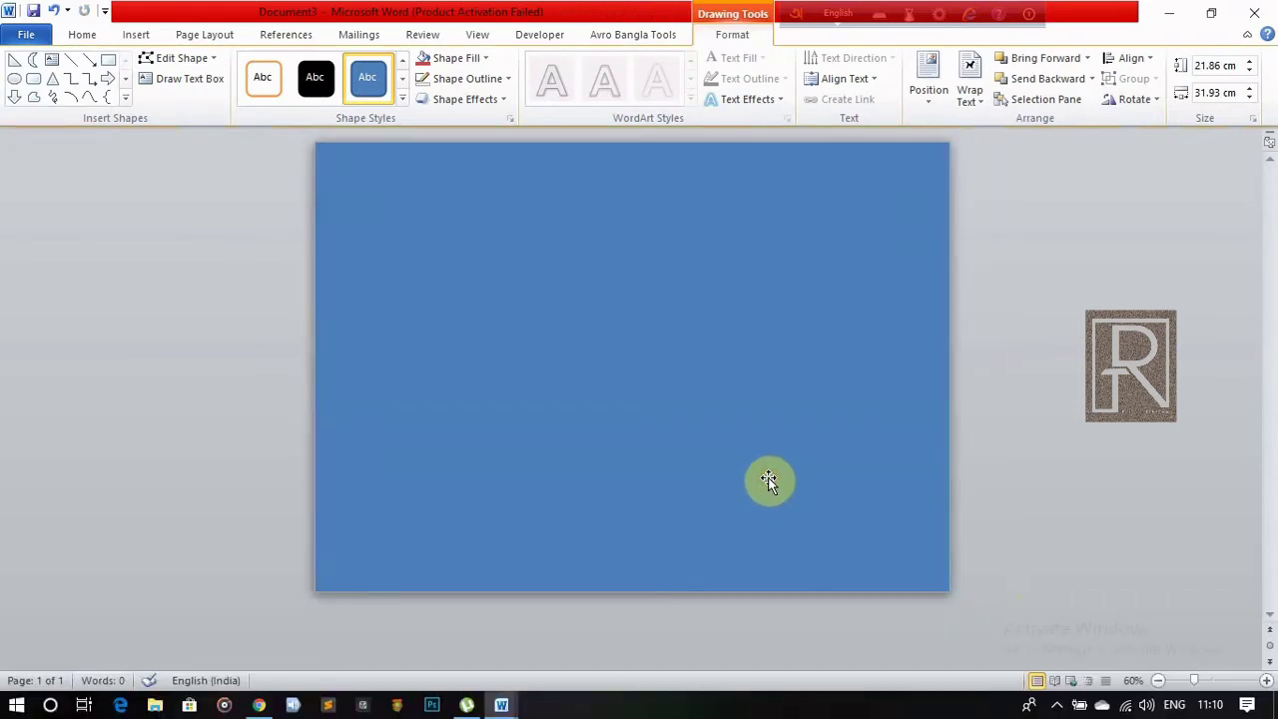
Give the rectangle a speckled texture fill and no outline.
left_click(488, 58)
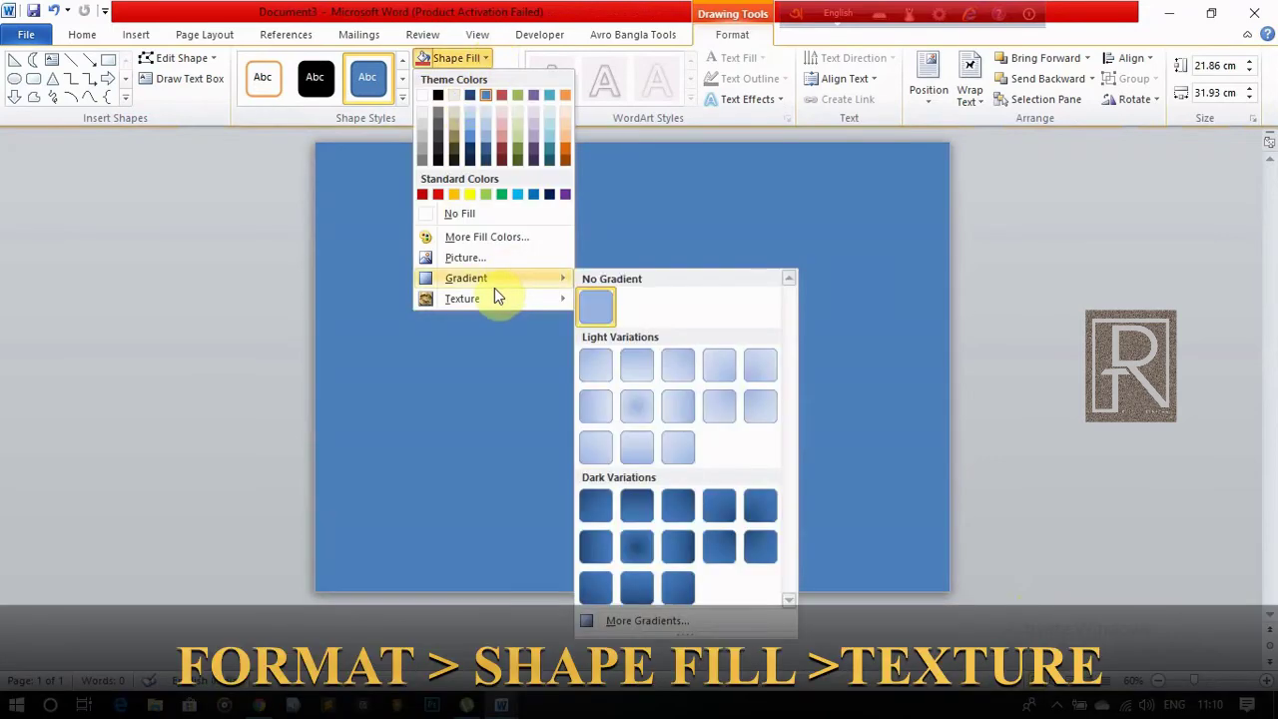
mouse_move(463, 298)
left_click(619, 450)
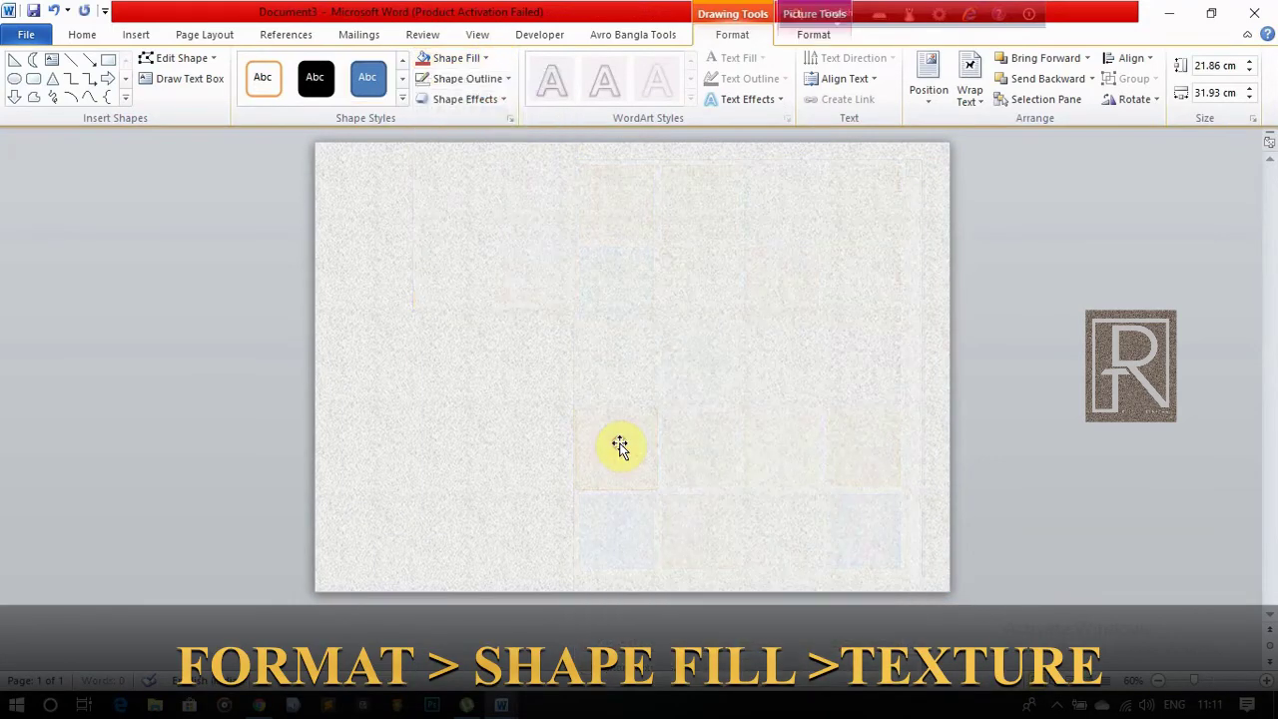
left_click(499, 79)
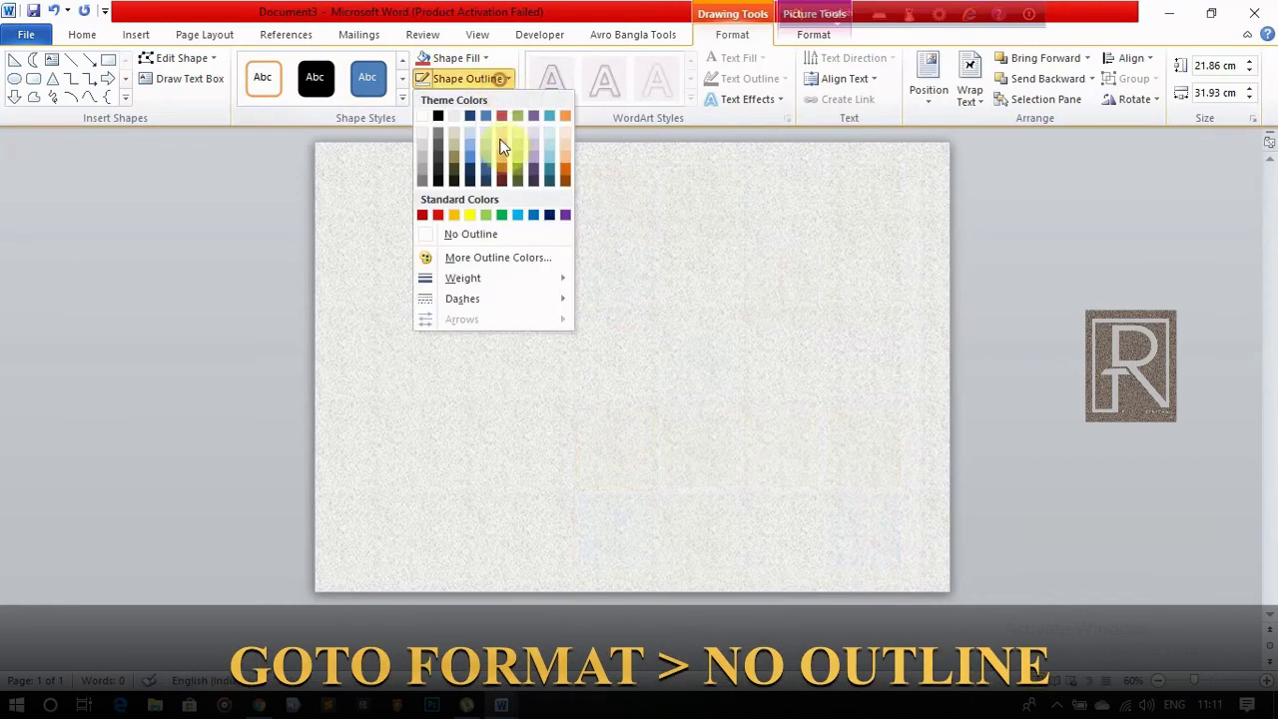
left_click(426, 242)
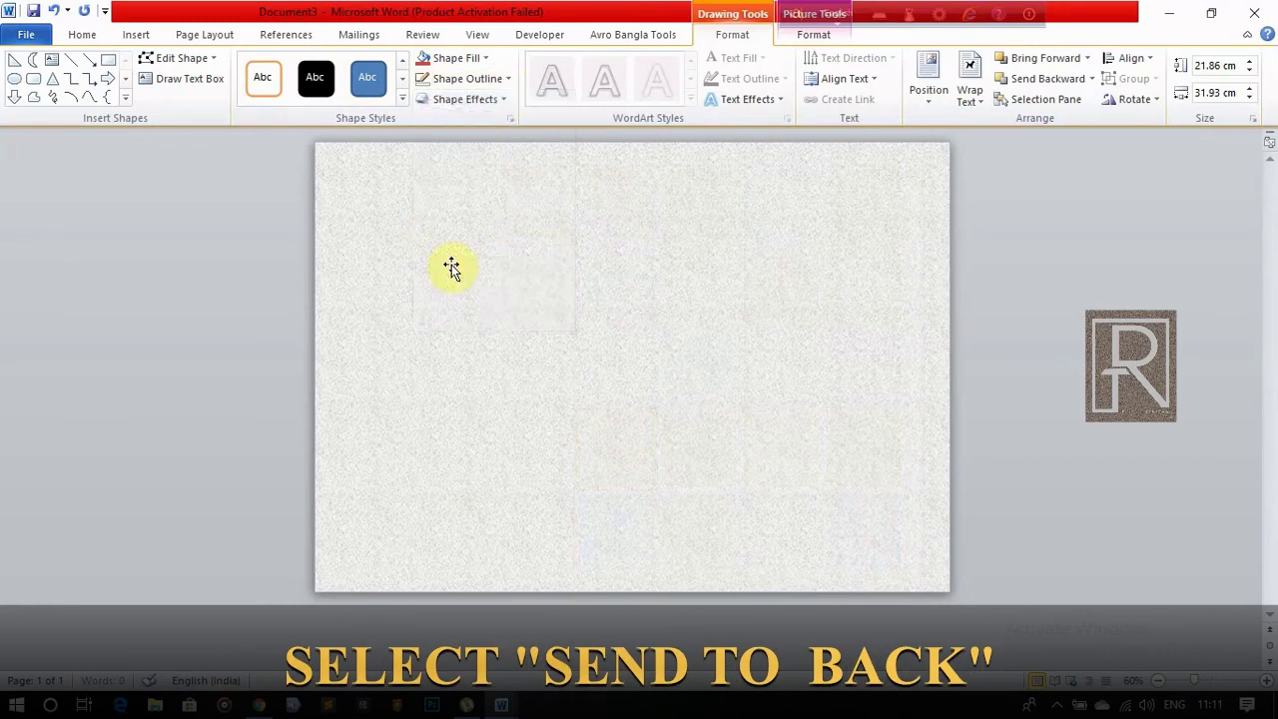
Send the textured rectangle behind everything and recolour it soft pink.
right_click(567, 302)
mouse_move(631, 491)
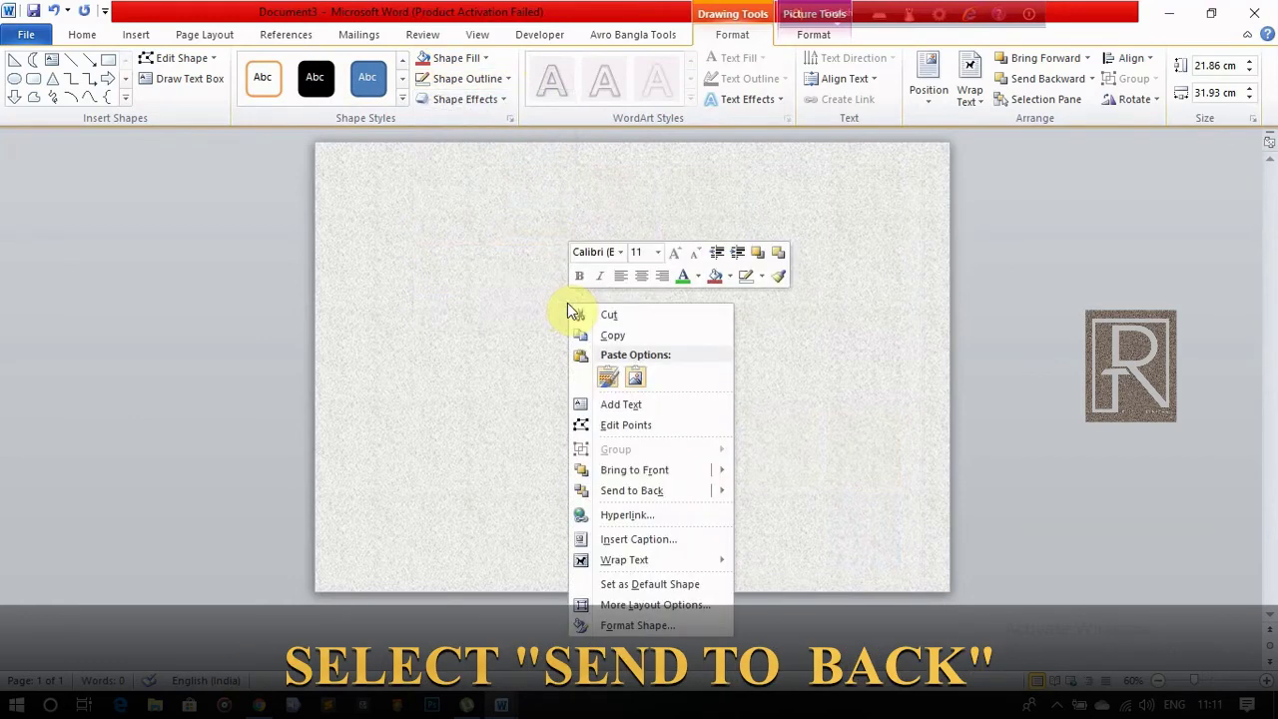
left_click(656, 490)
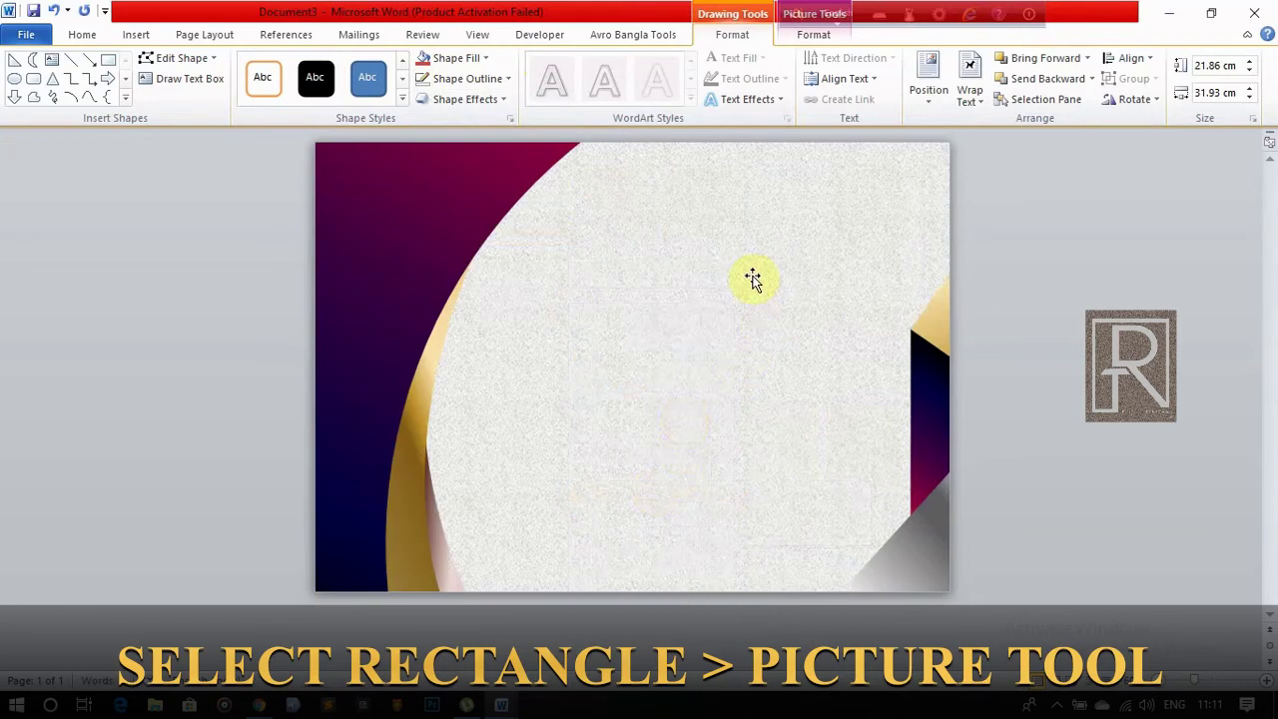
left_click(814, 35)
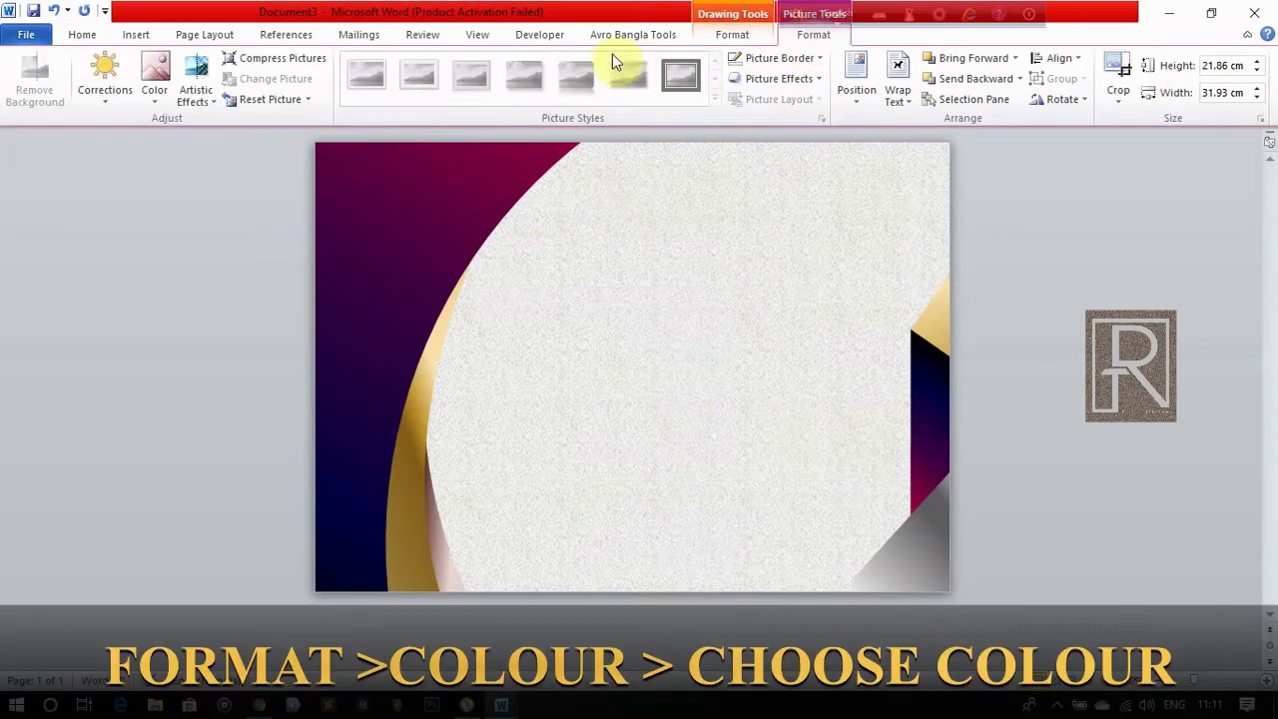
left_click(160, 87)
left_click(332, 373)
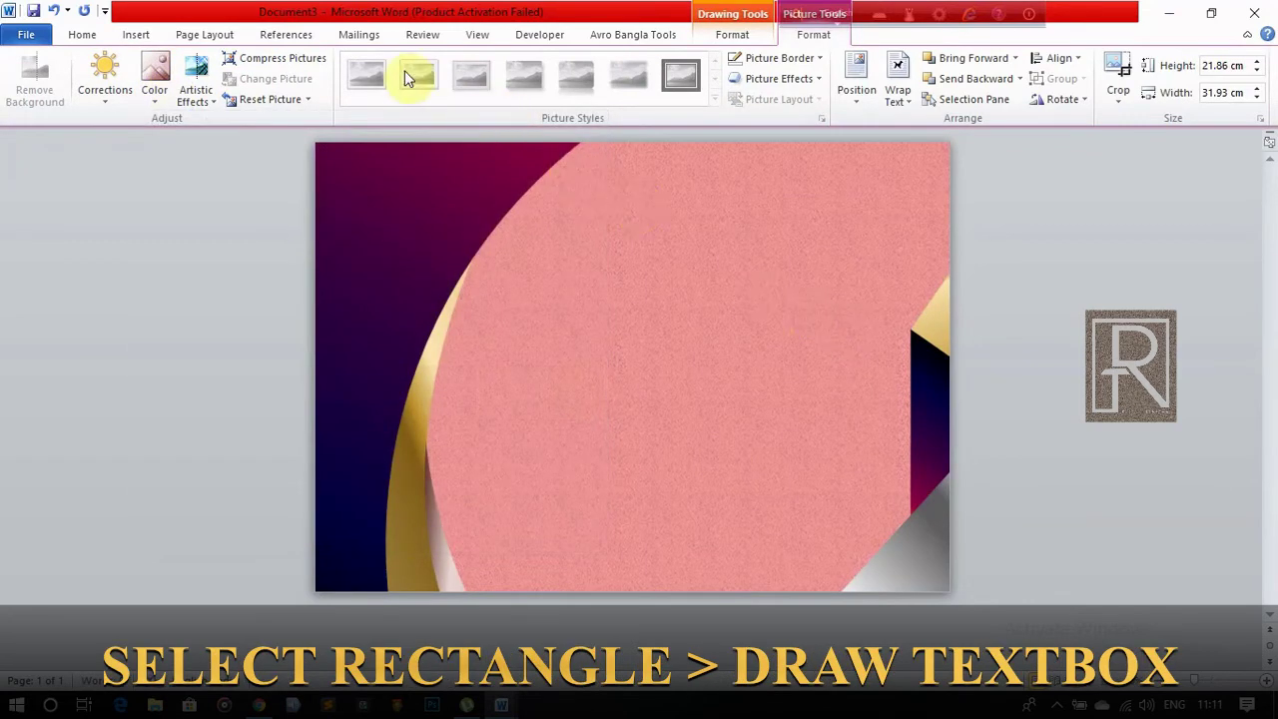
Add a text box near the top centre containing the centred word 'Certificate'.
left_click(732, 35)
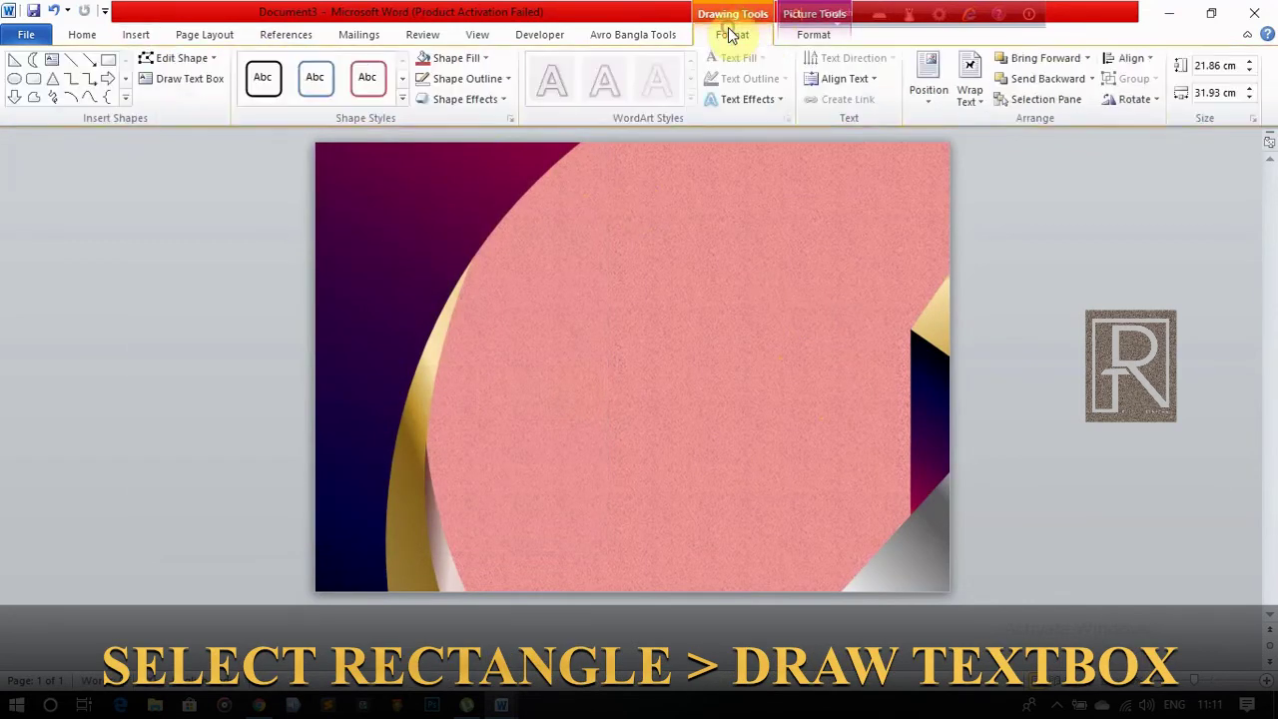
left_click(210, 80)
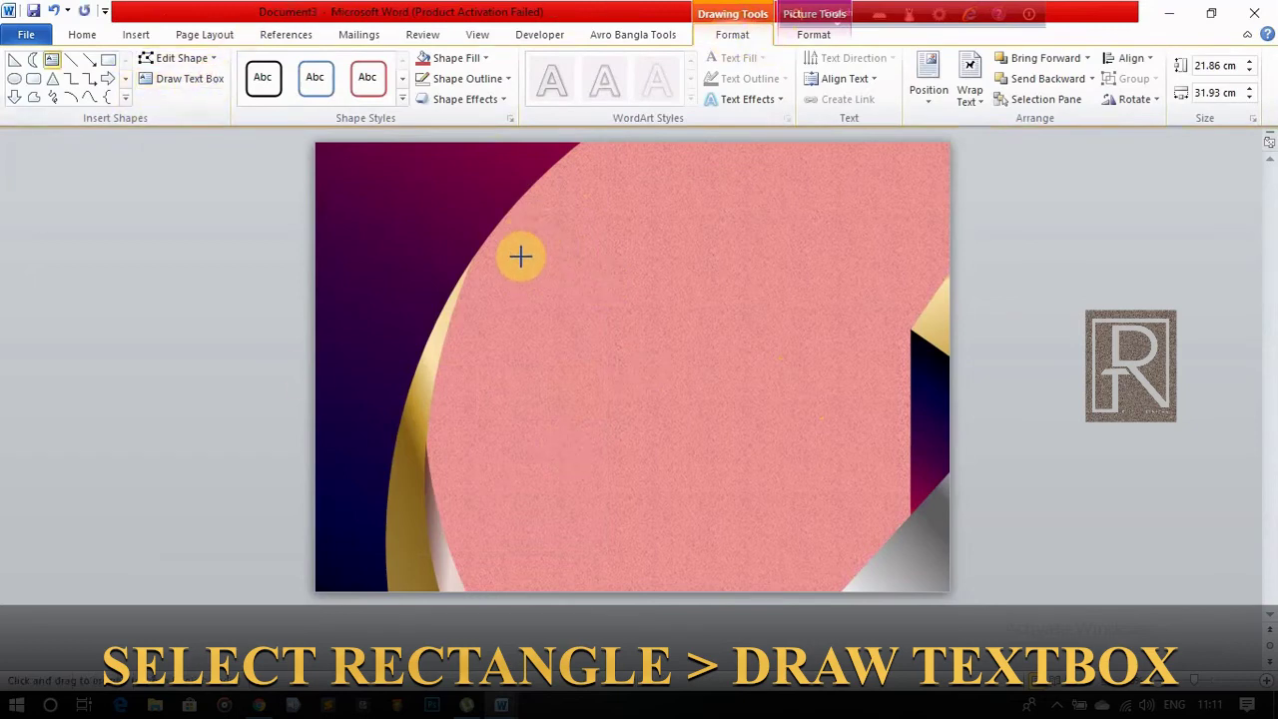
mouse_move(520, 243)
left_mouse_down()
mouse_move(812, 317)
mouse_move(869, 301)
left_mouse_up()
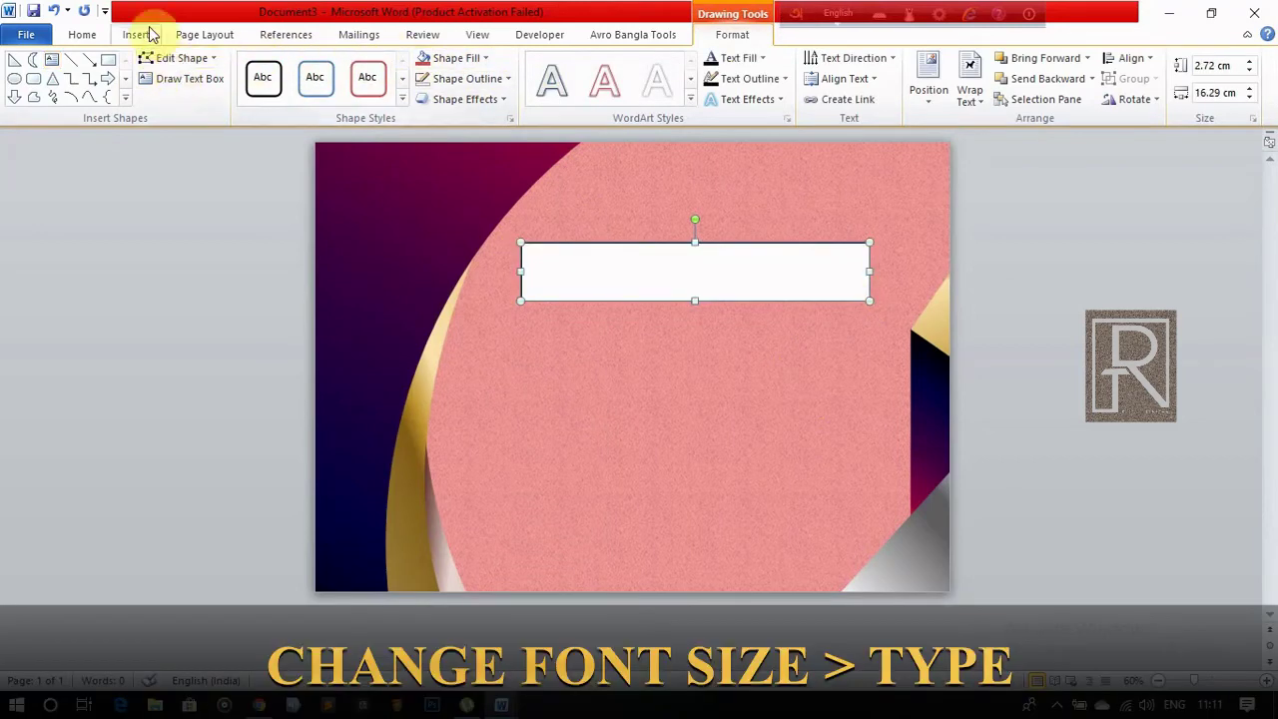
left_click(84, 33)
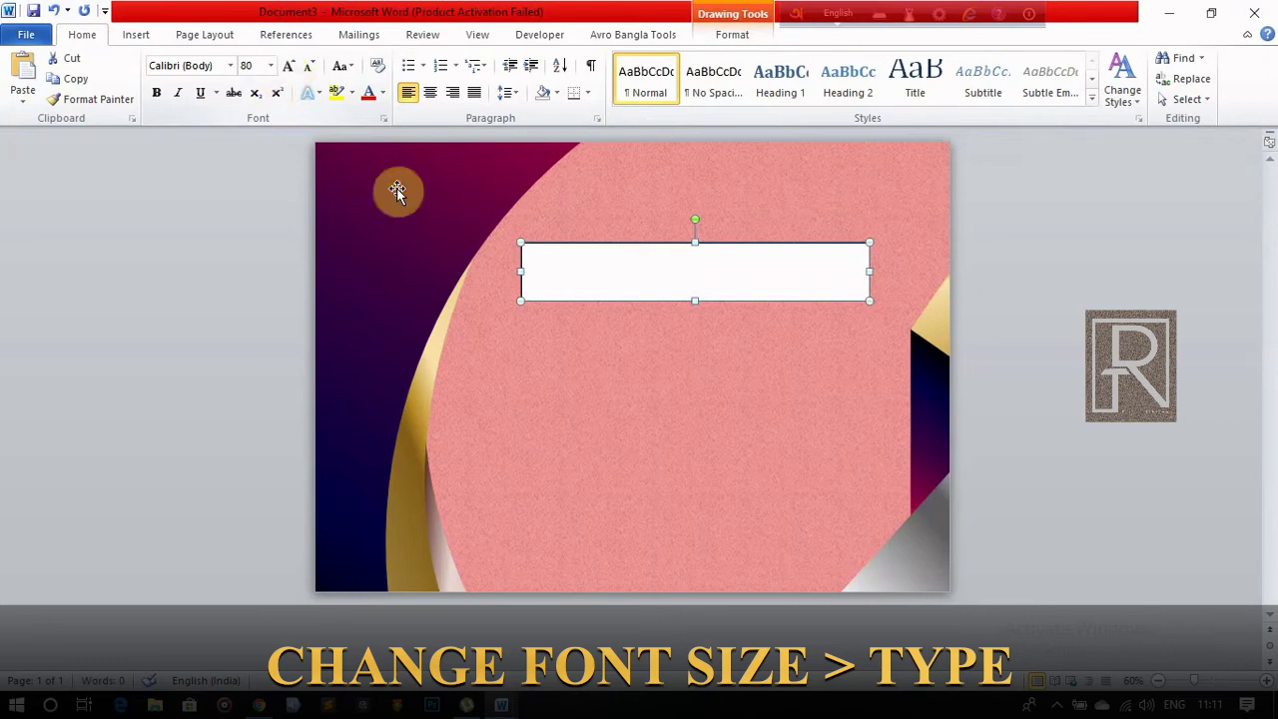
left_click(562, 265)
type("Certificate")
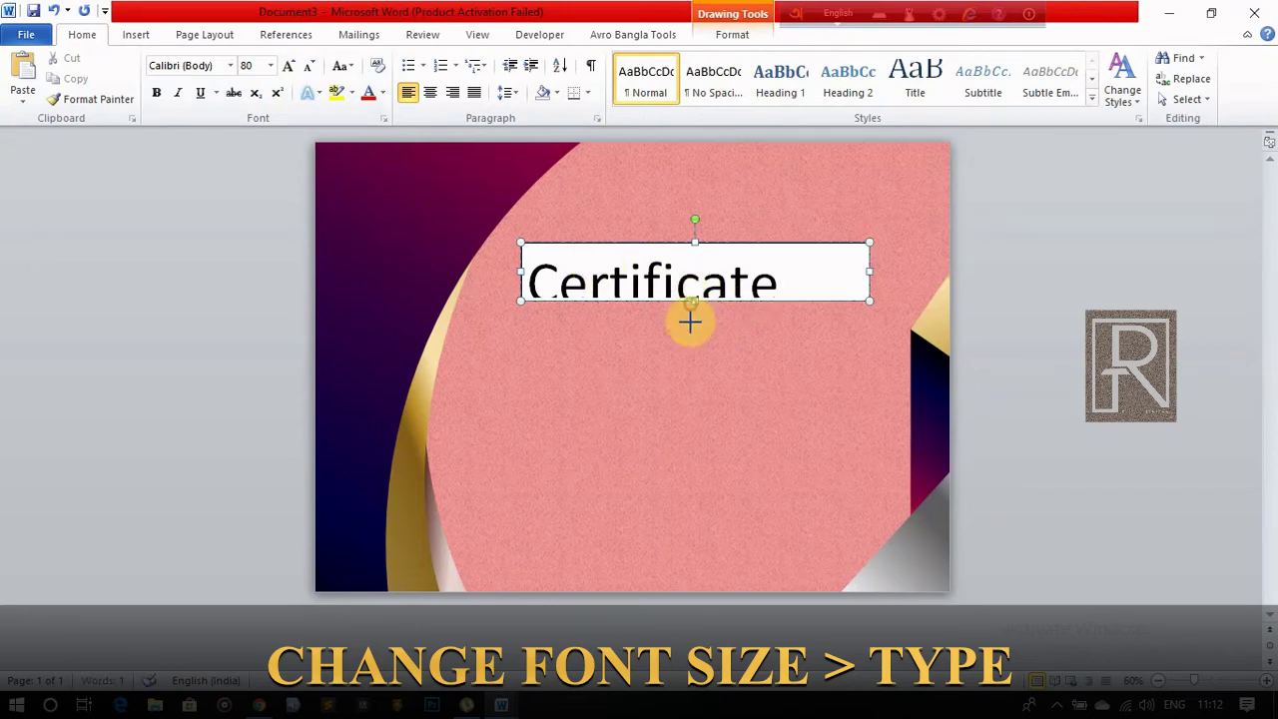
left_click_drag(690, 320, 690, 328)
key("ctrl+e")
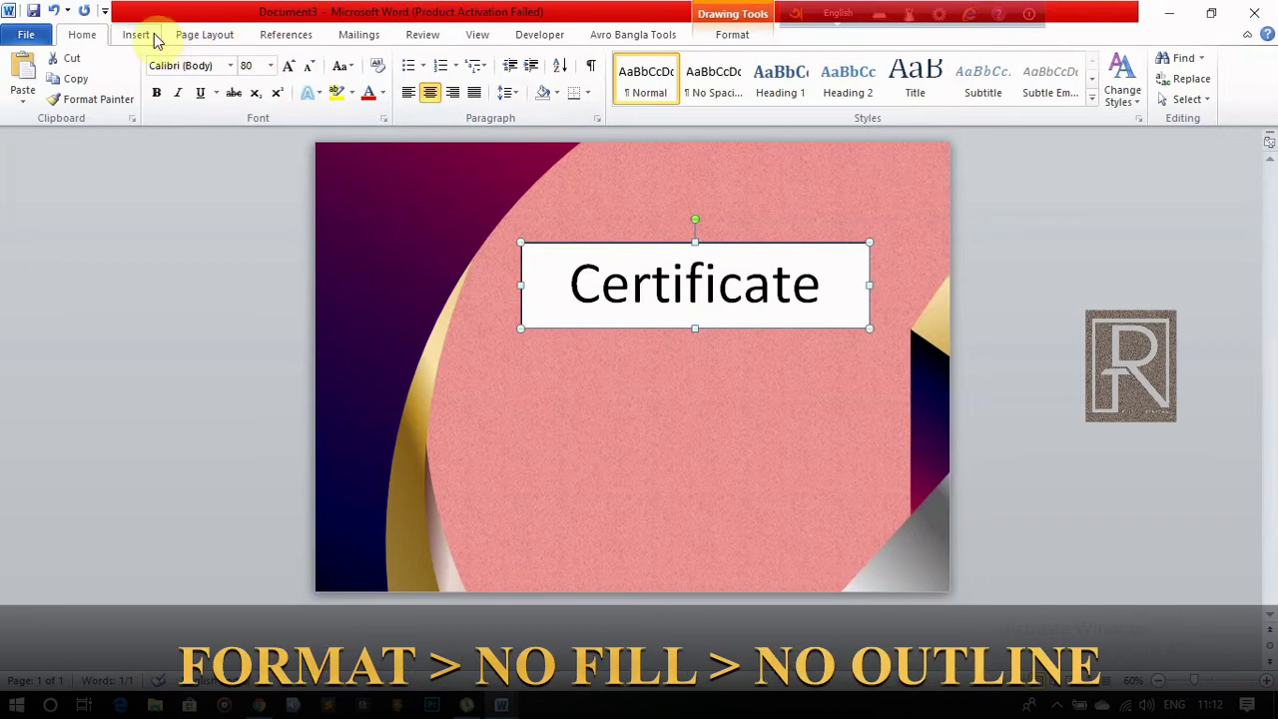
Make the title text box transparent with no outline.
left_click(739, 36)
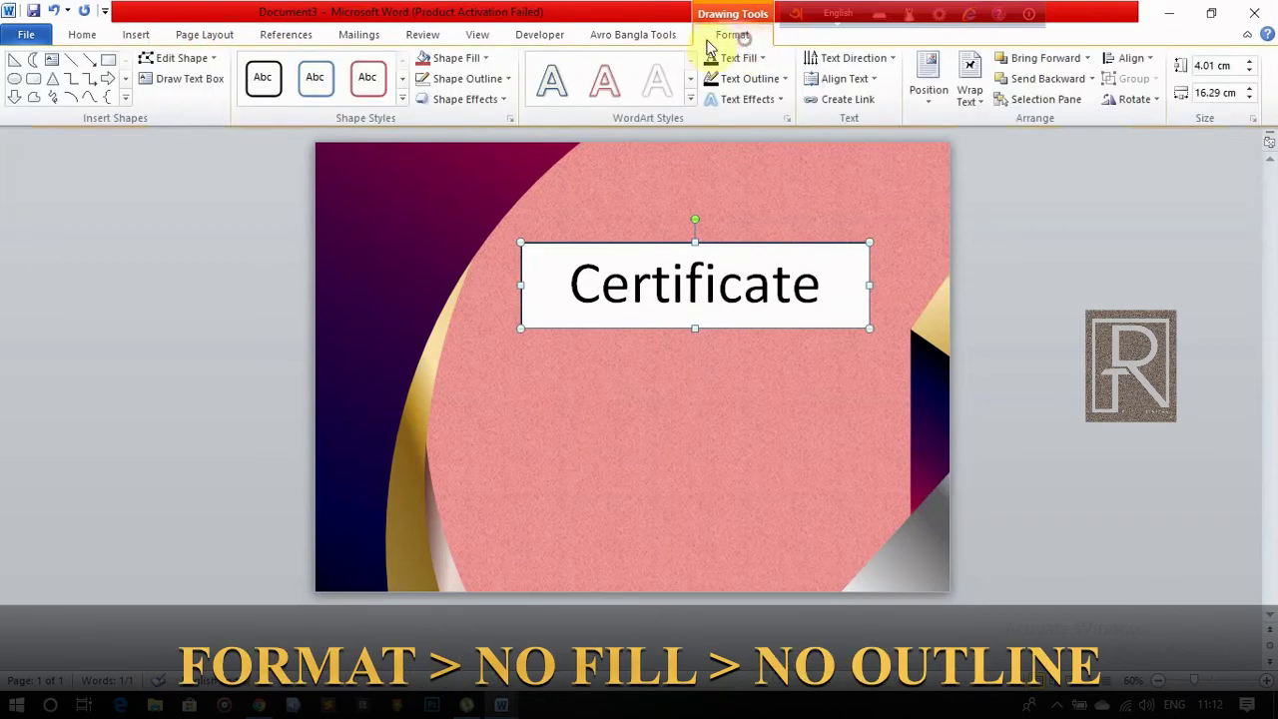
left_click(476, 60)
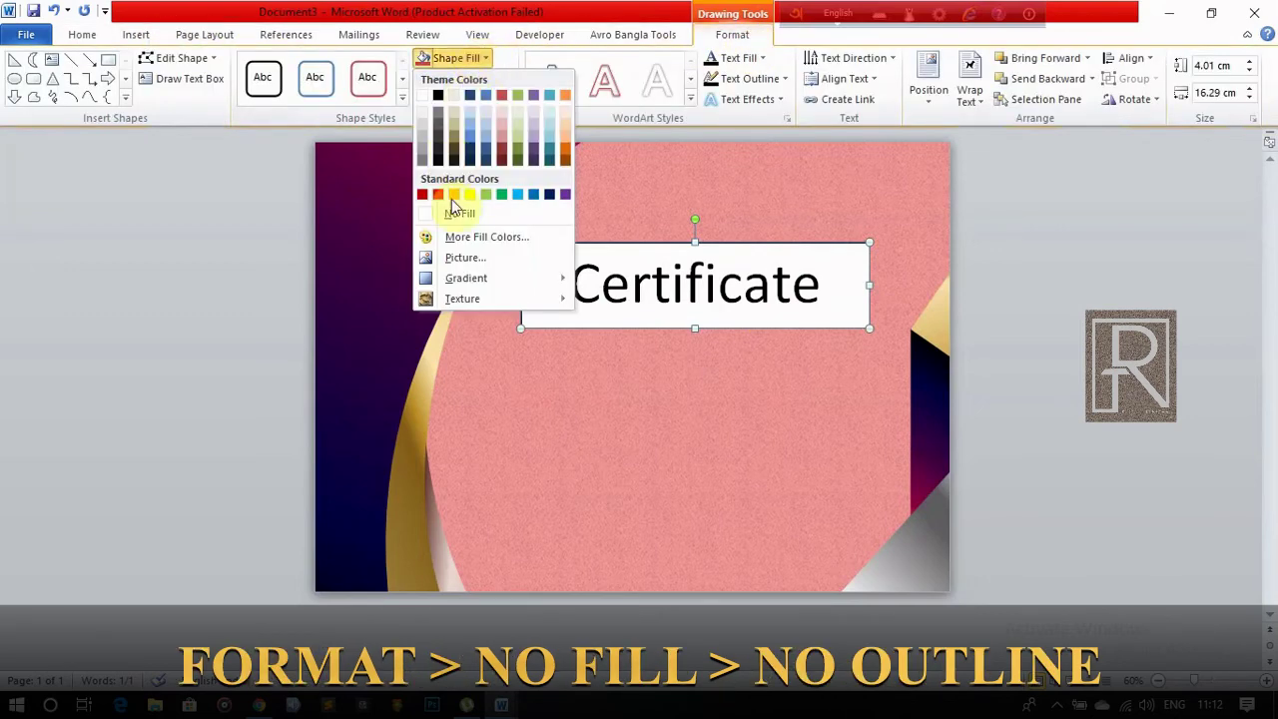
left_click(423, 214)
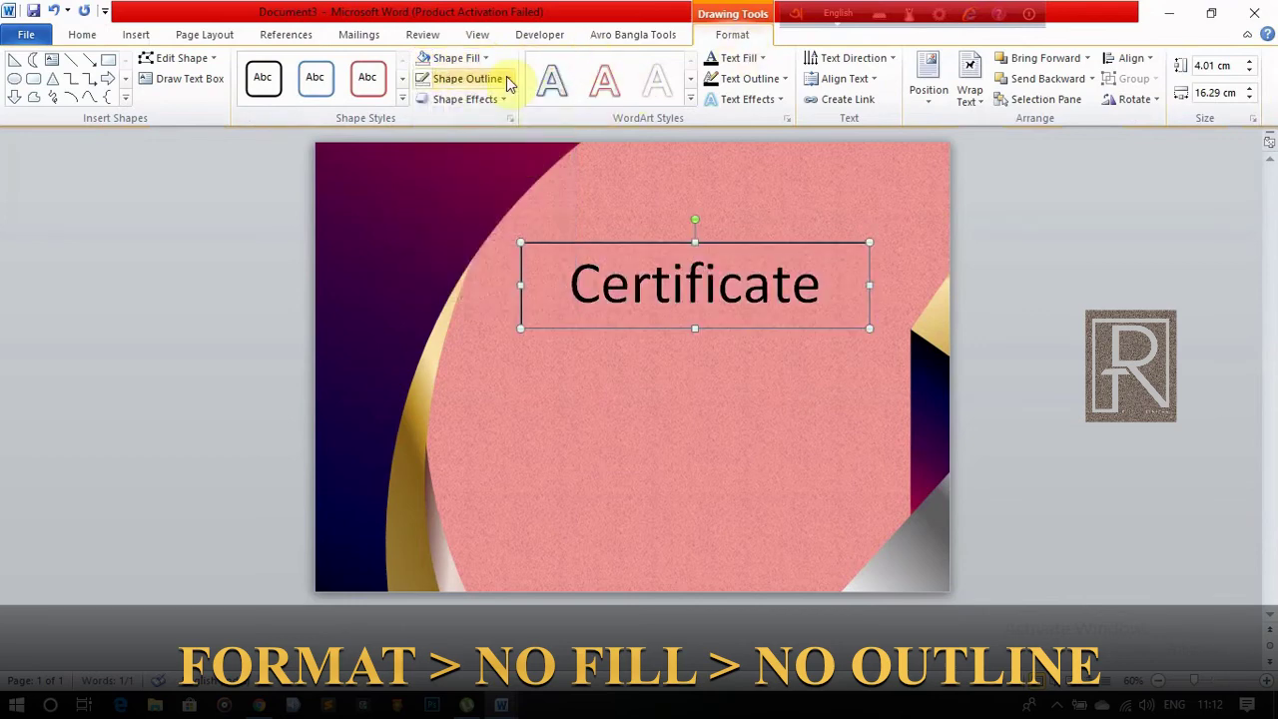
left_click(504, 79)
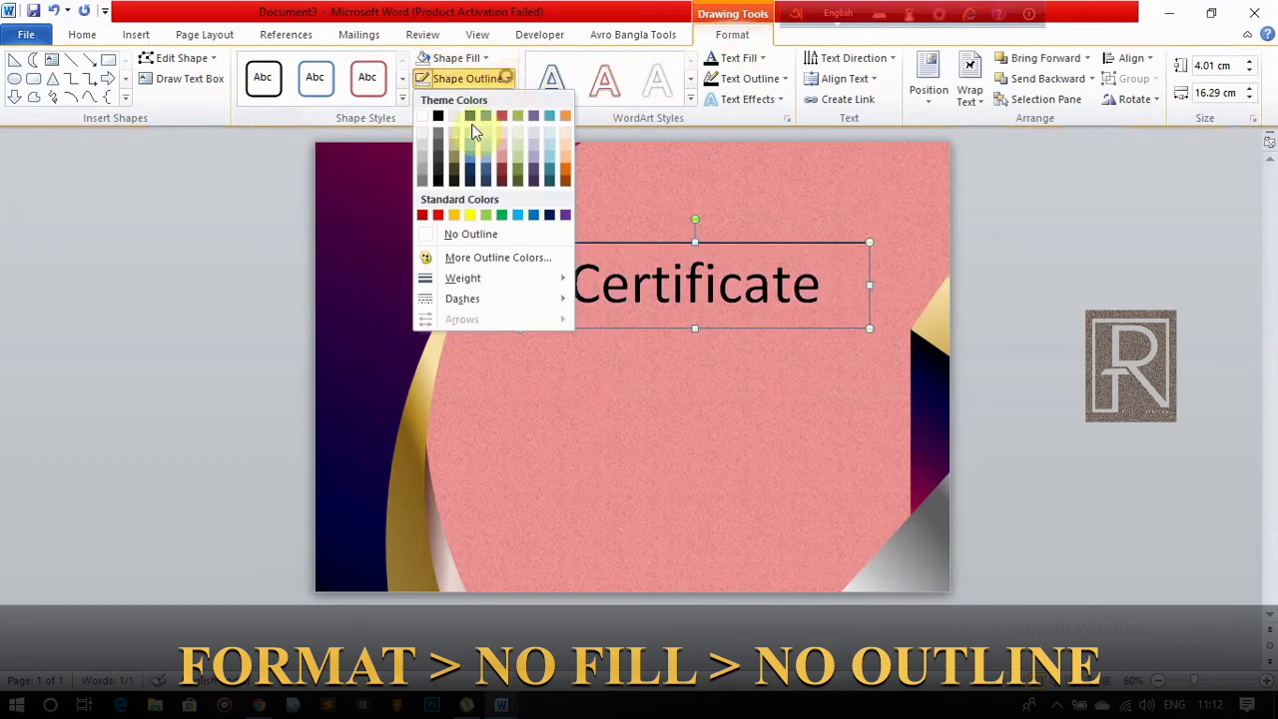
left_click(429, 234)
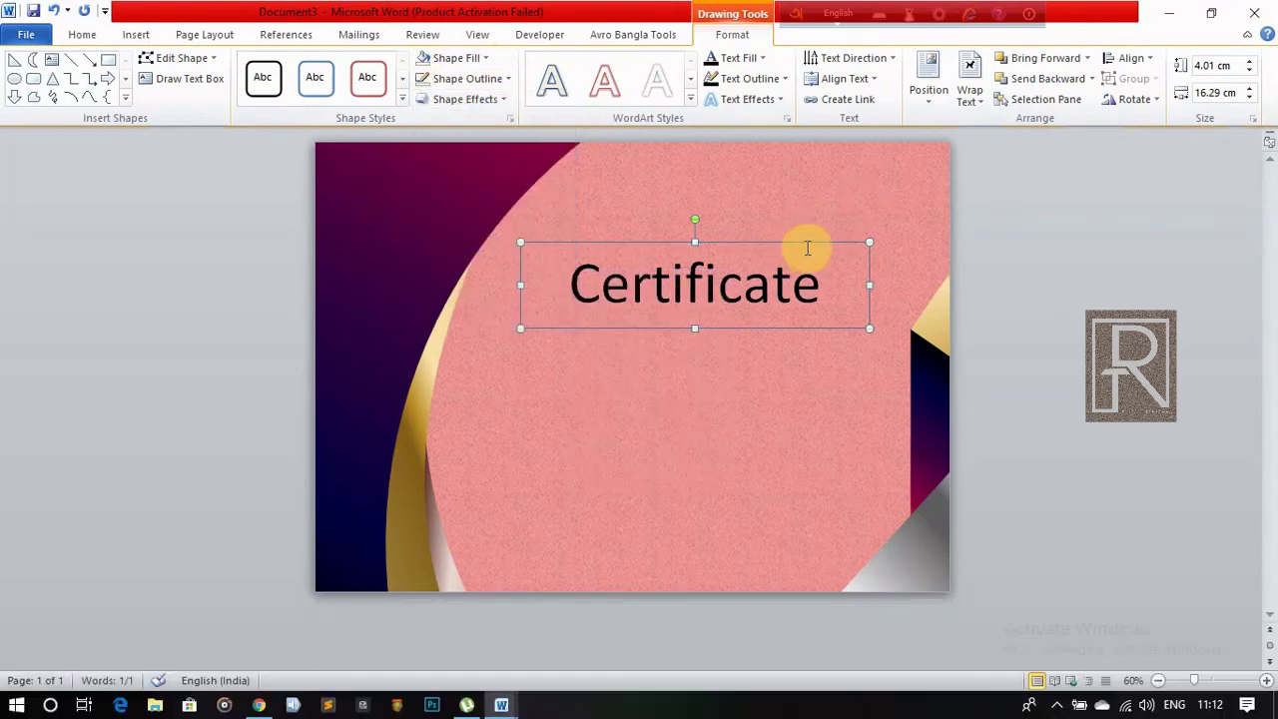
Format the title in white Edwardian Script ITC, enlarged to 140 pt.
left_click(86, 35)
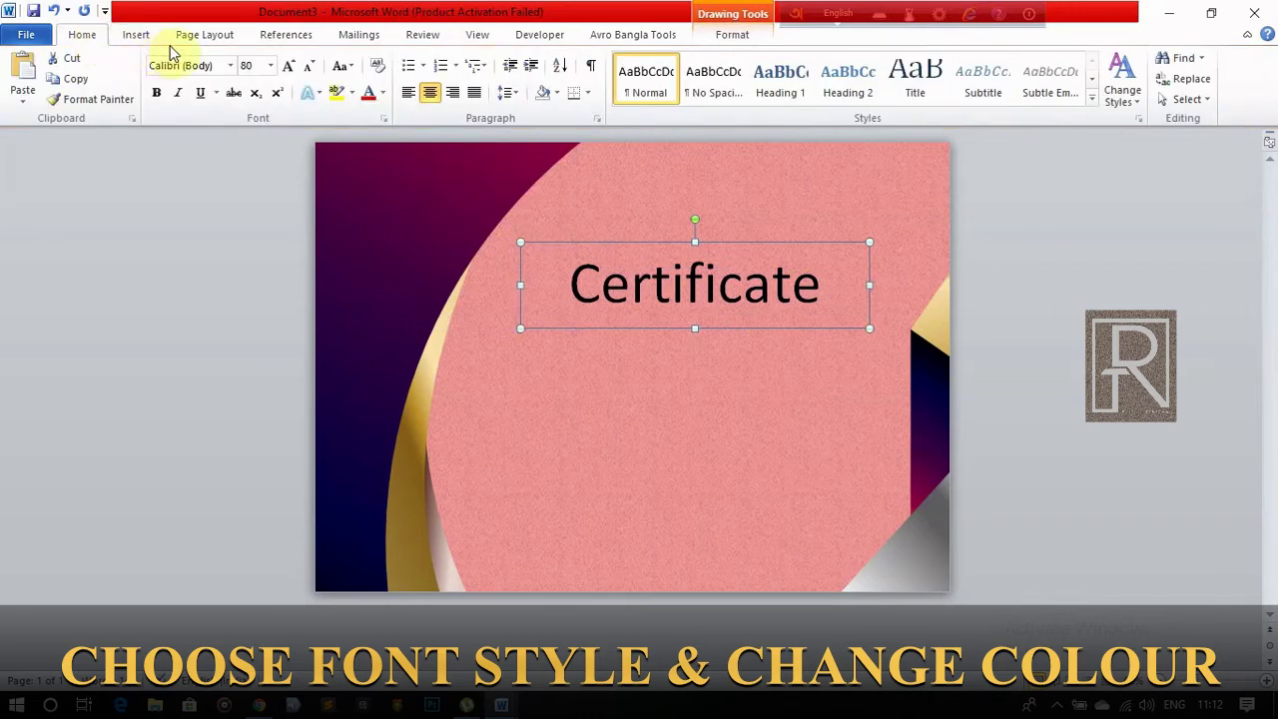
left_click(229, 66)
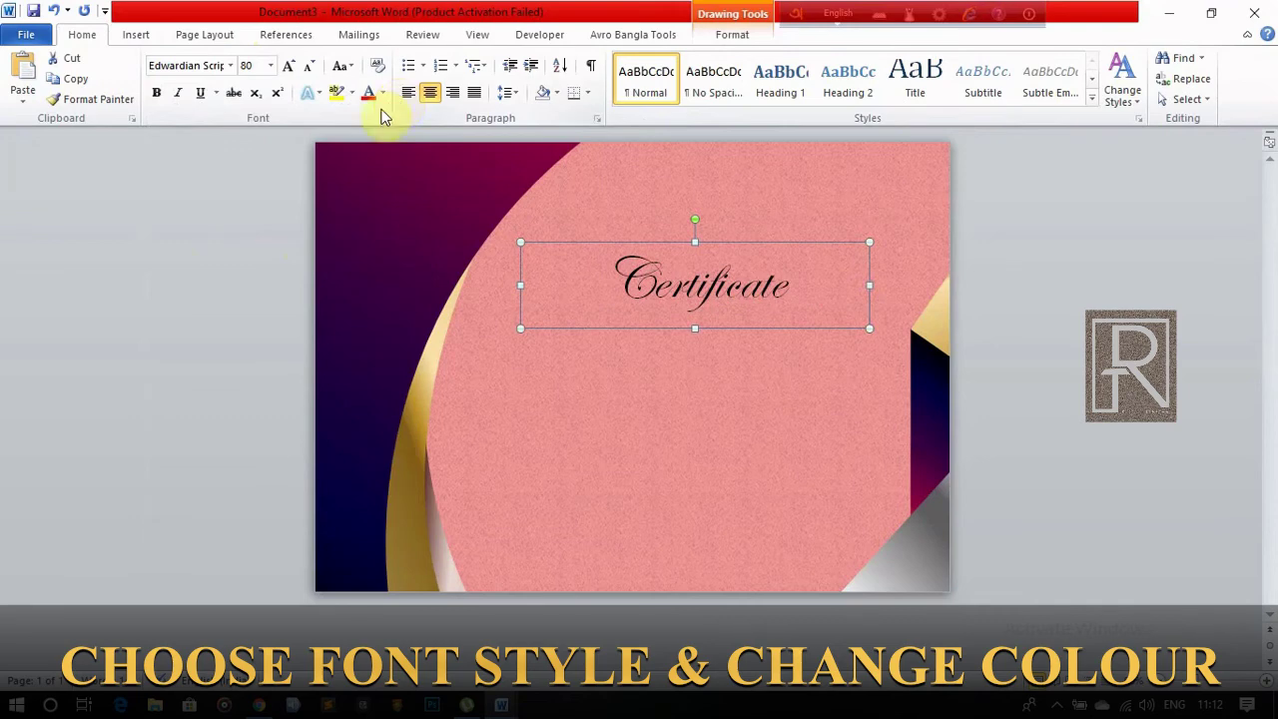
left_click(383, 92)
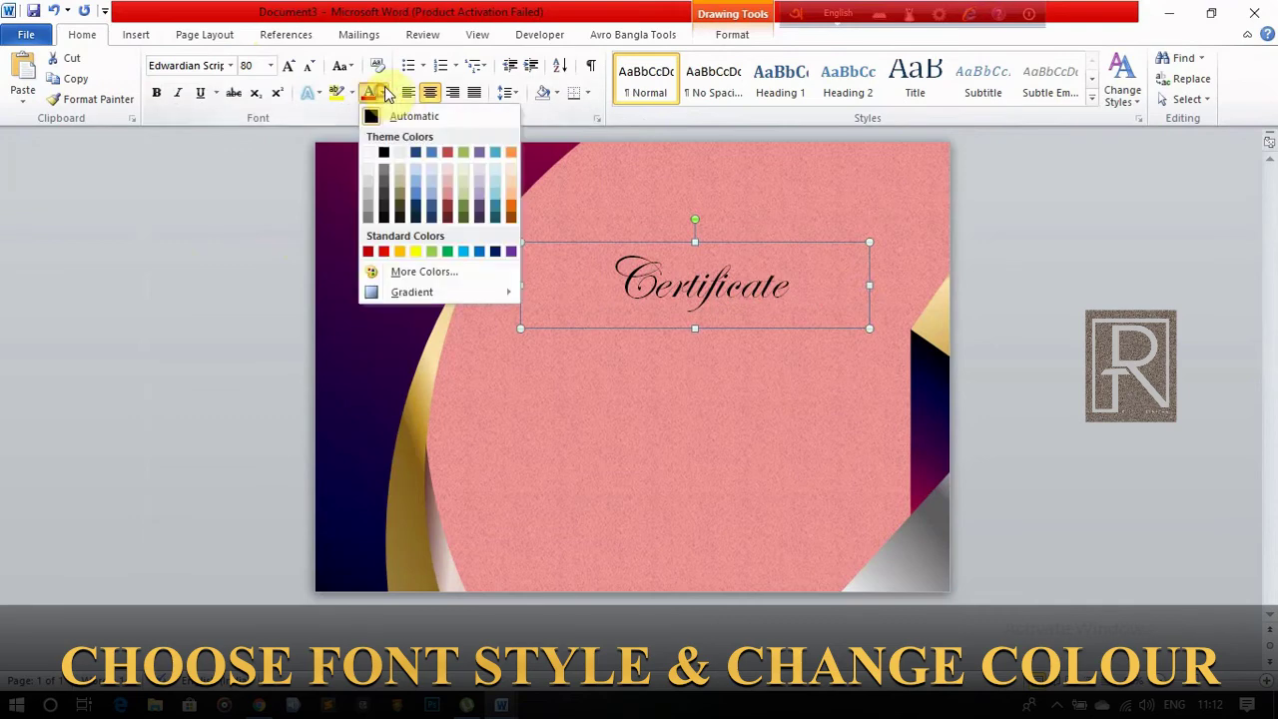
left_click(368, 153)
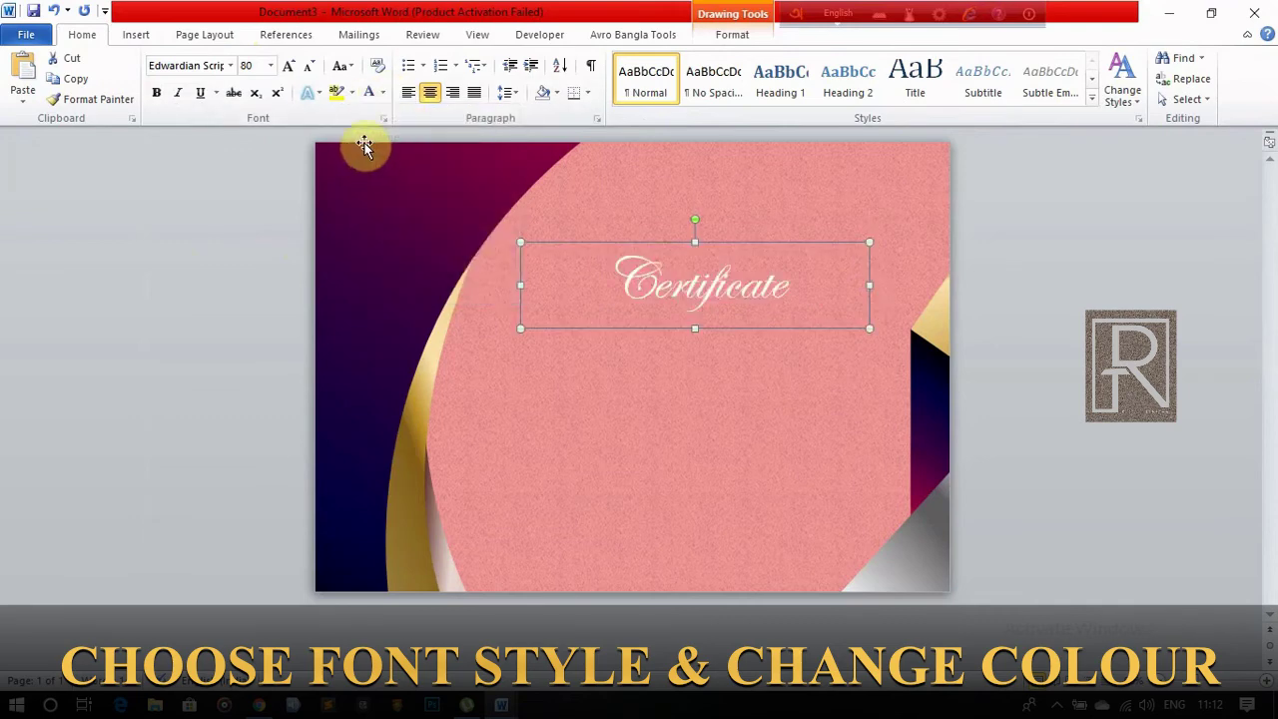
left_click(289, 67)
left_click(289, 66)
left_click(288, 67)
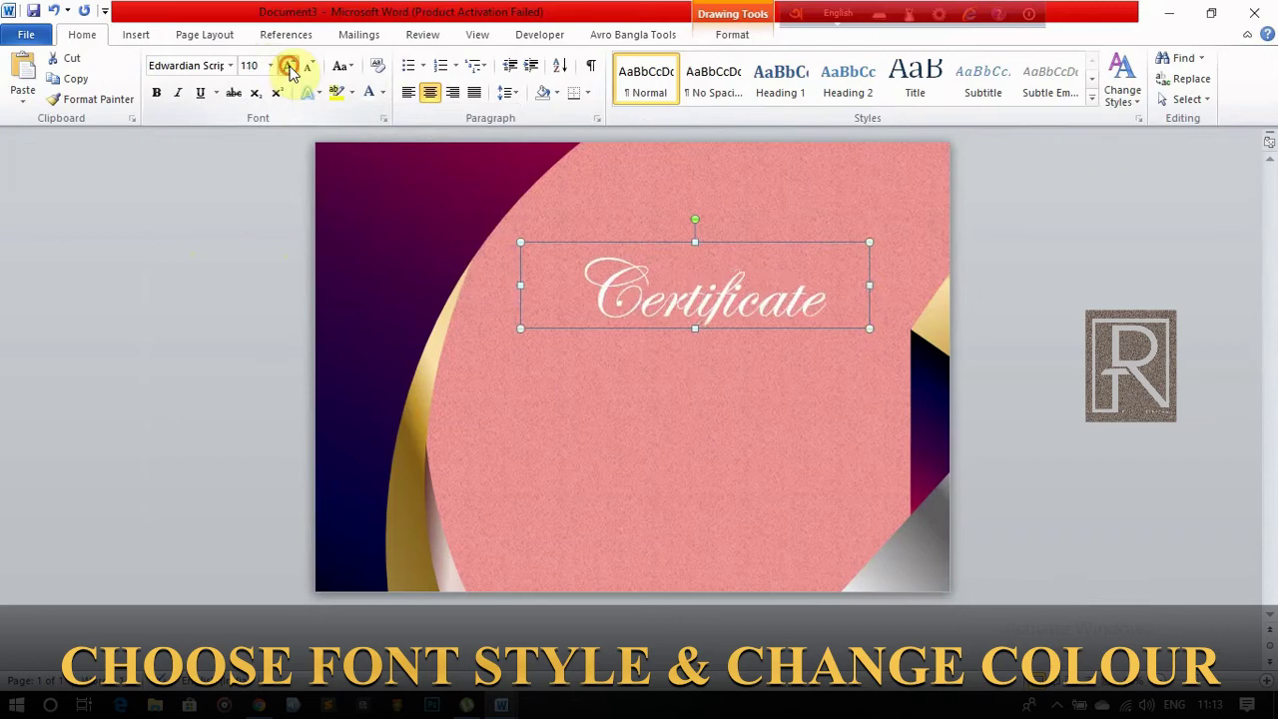
left_click(289, 67)
left_click(288, 66)
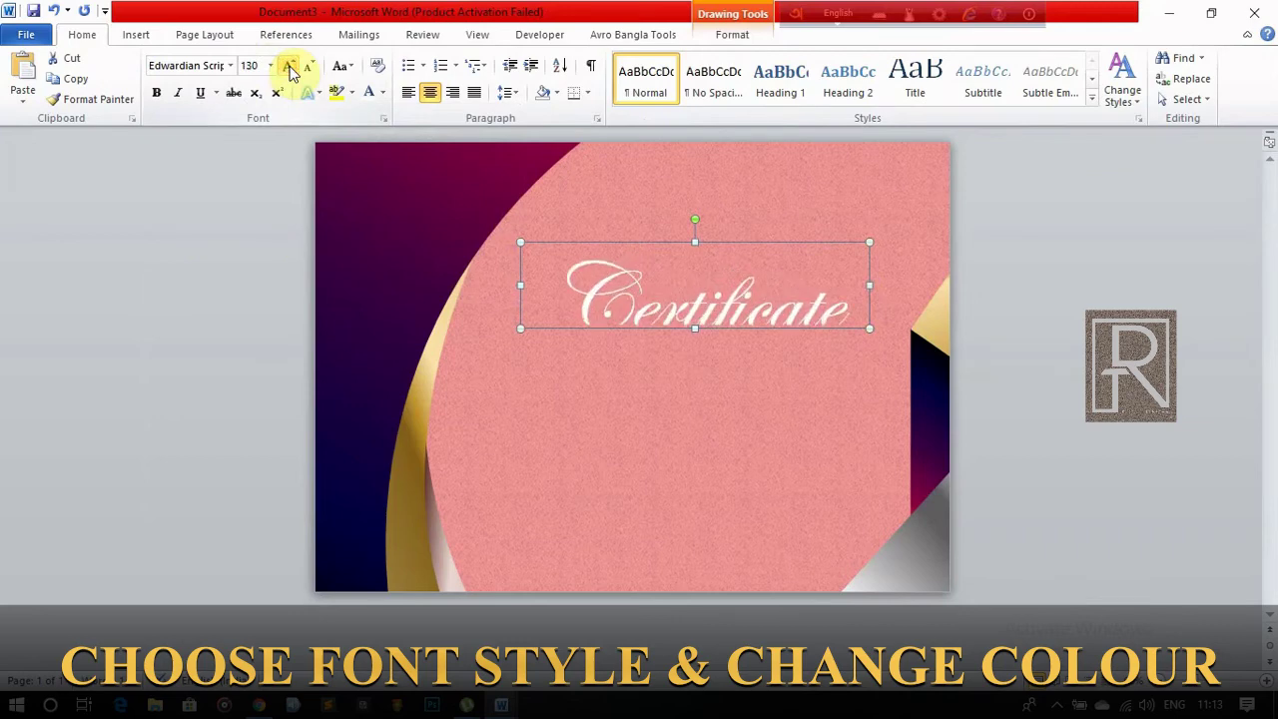
left_click(288, 66)
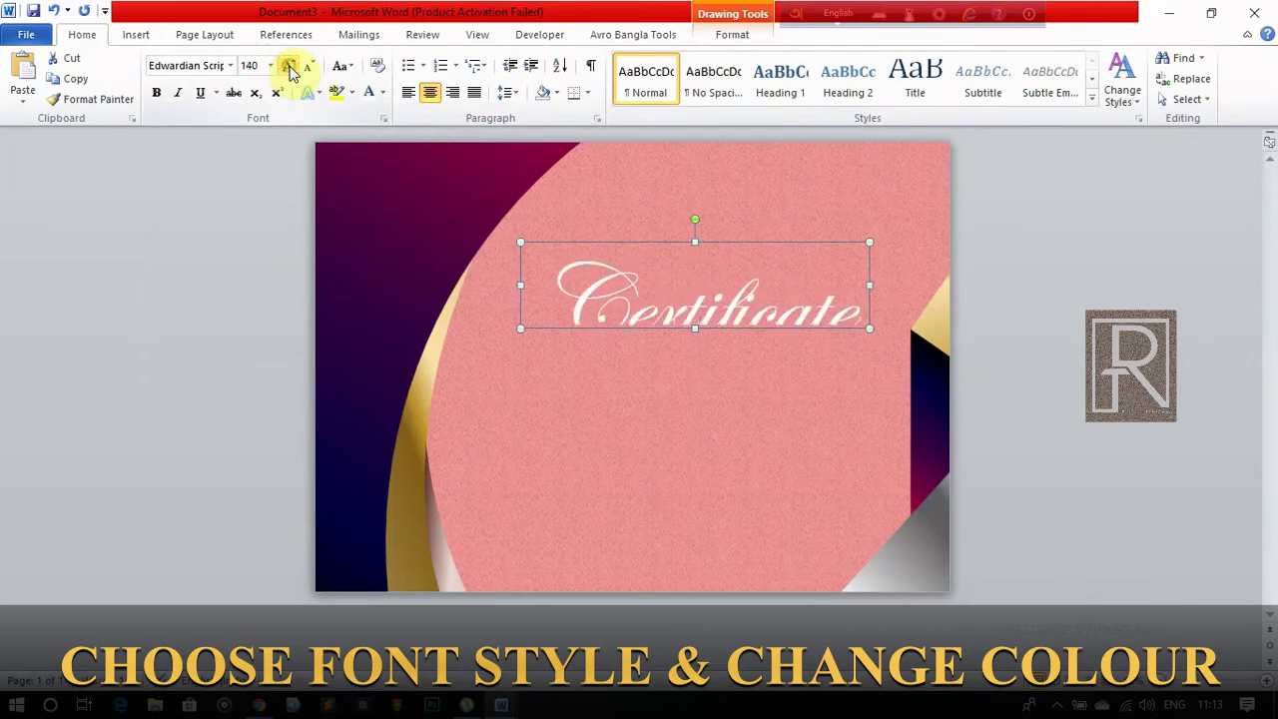
double_click(724, 290)
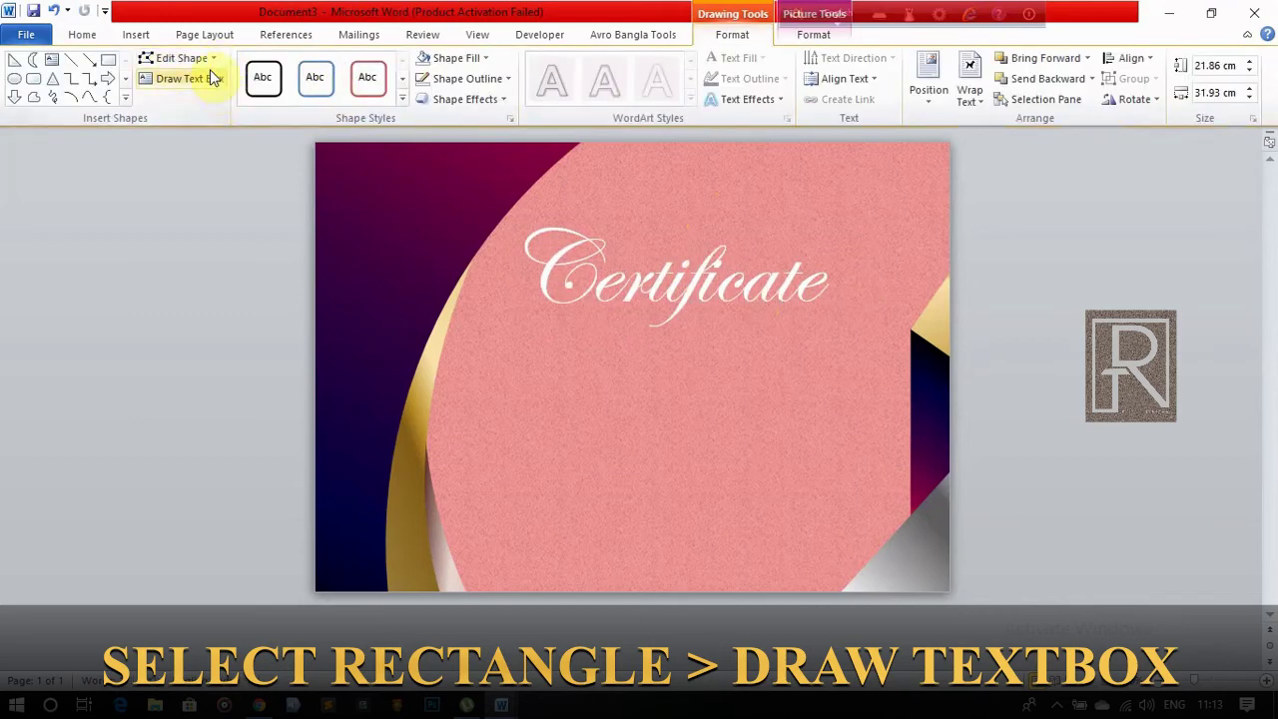
Draw a new text box on the panel for the details text.
left_click(195, 86)
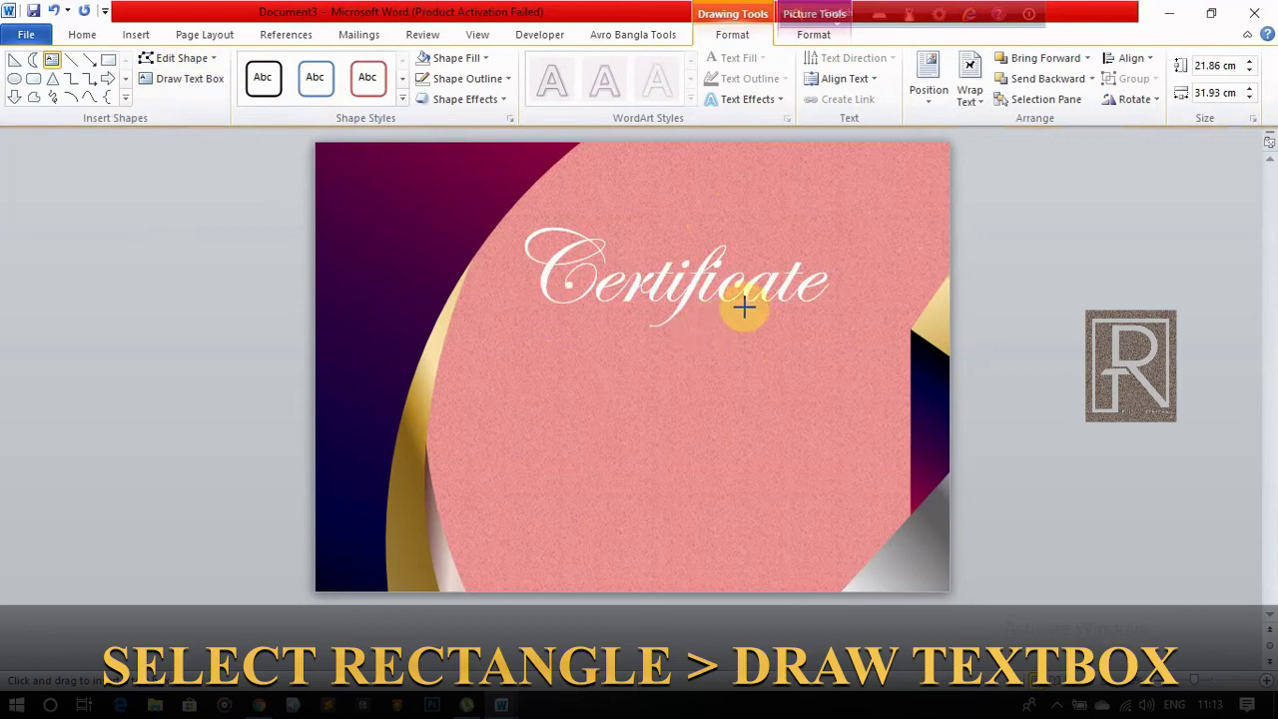
mouse_move(696, 316)
left_mouse_down()
mouse_move(785, 320)
mouse_move(822, 337)
mouse_move(848, 324)
mouse_move(854, 344)
left_mouse_up()
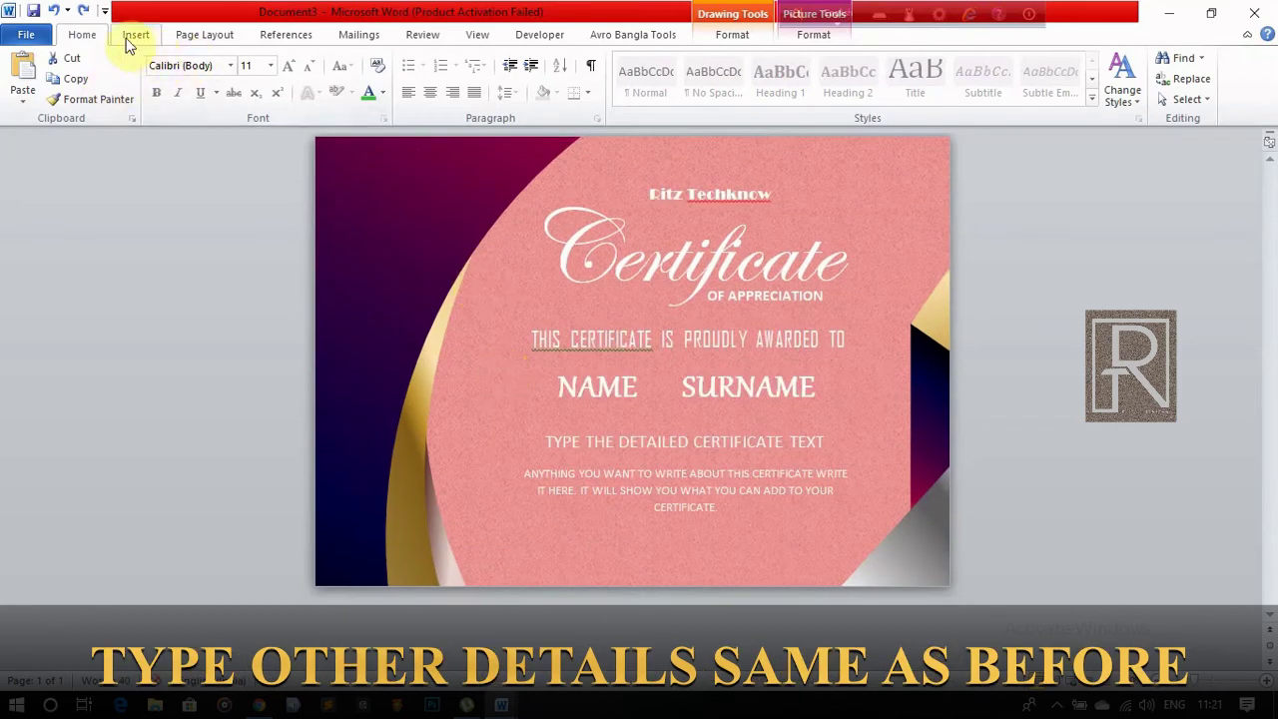
Insert the gold_medal picture into the certificate.
left_click(126, 45)
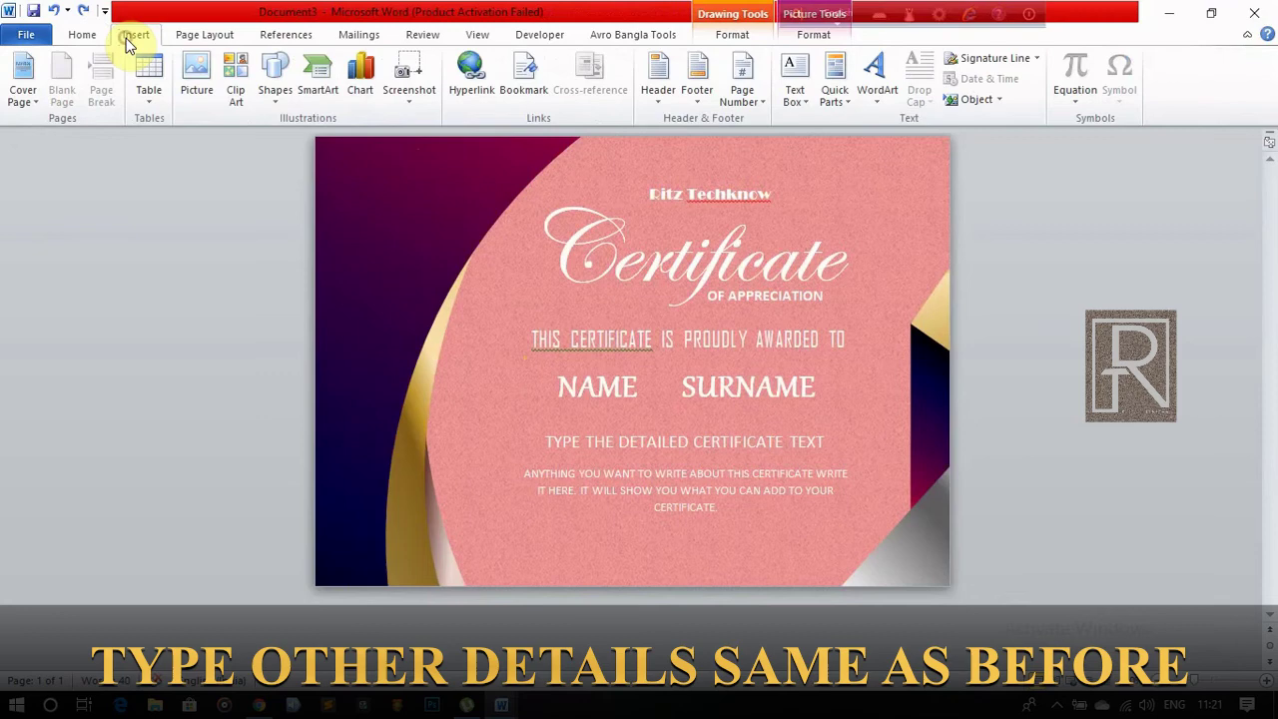
left_click(195, 88)
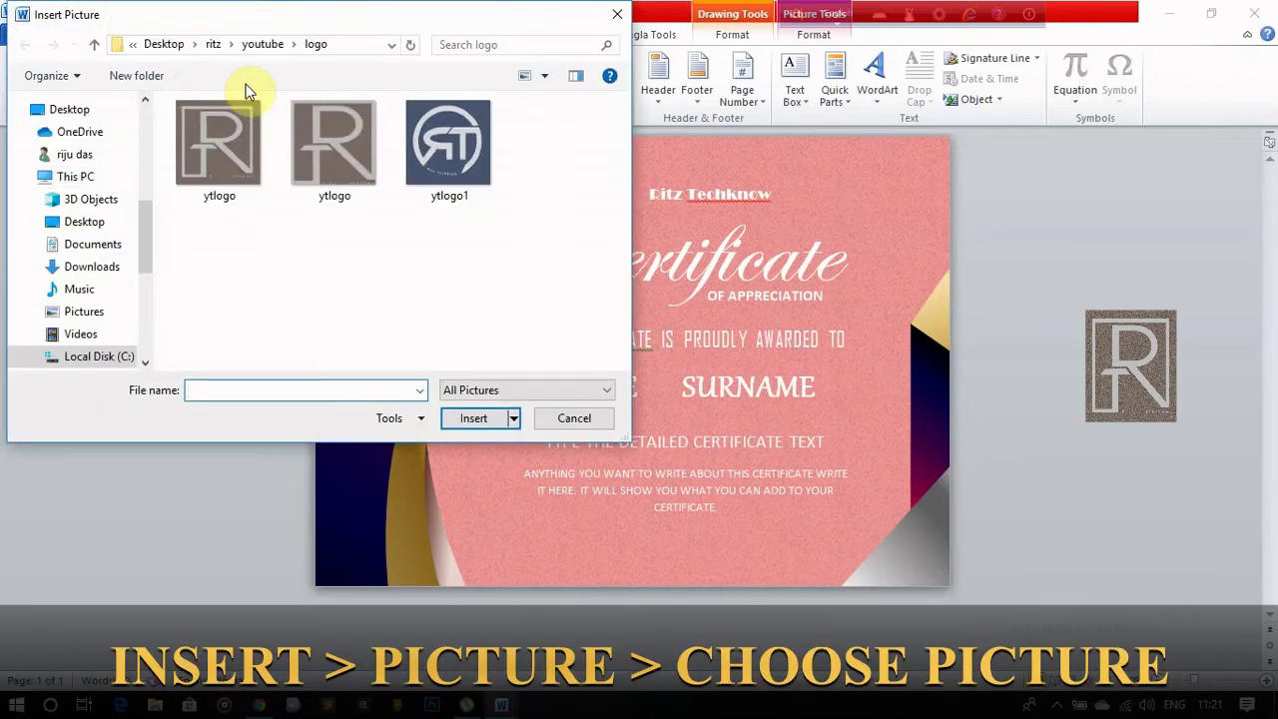
left_click(427, 282)
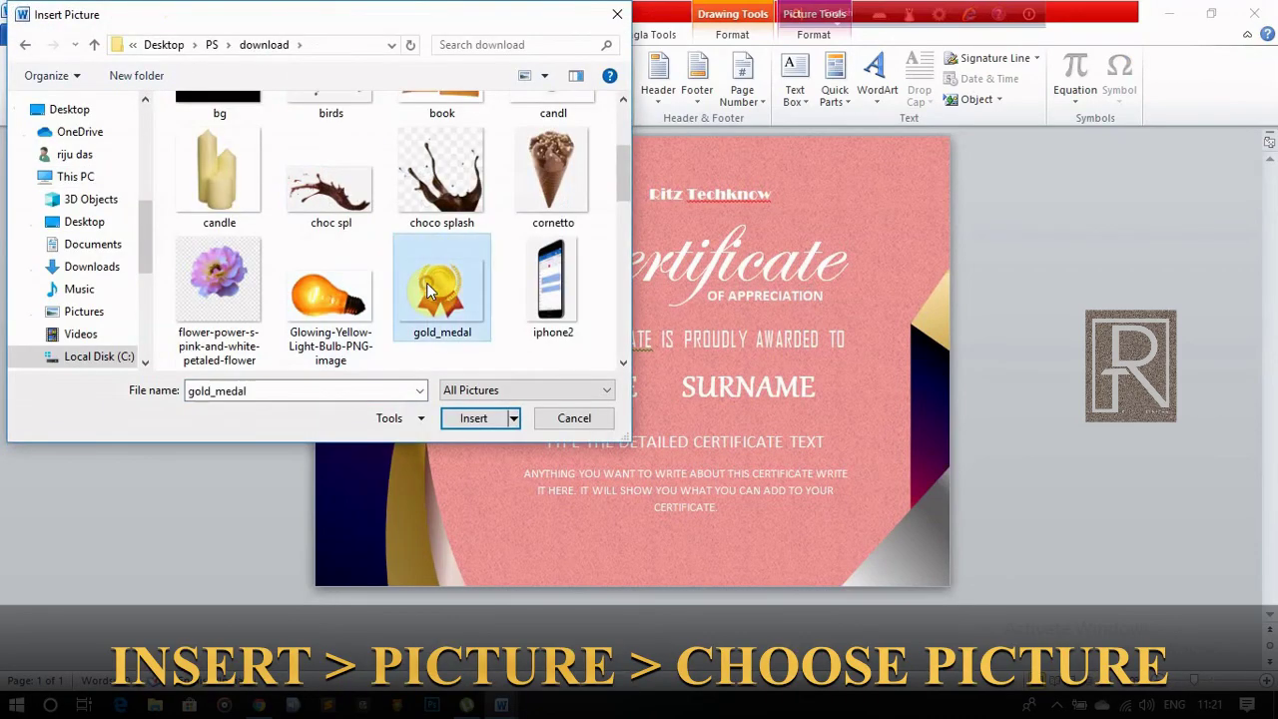
left_click(476, 417)
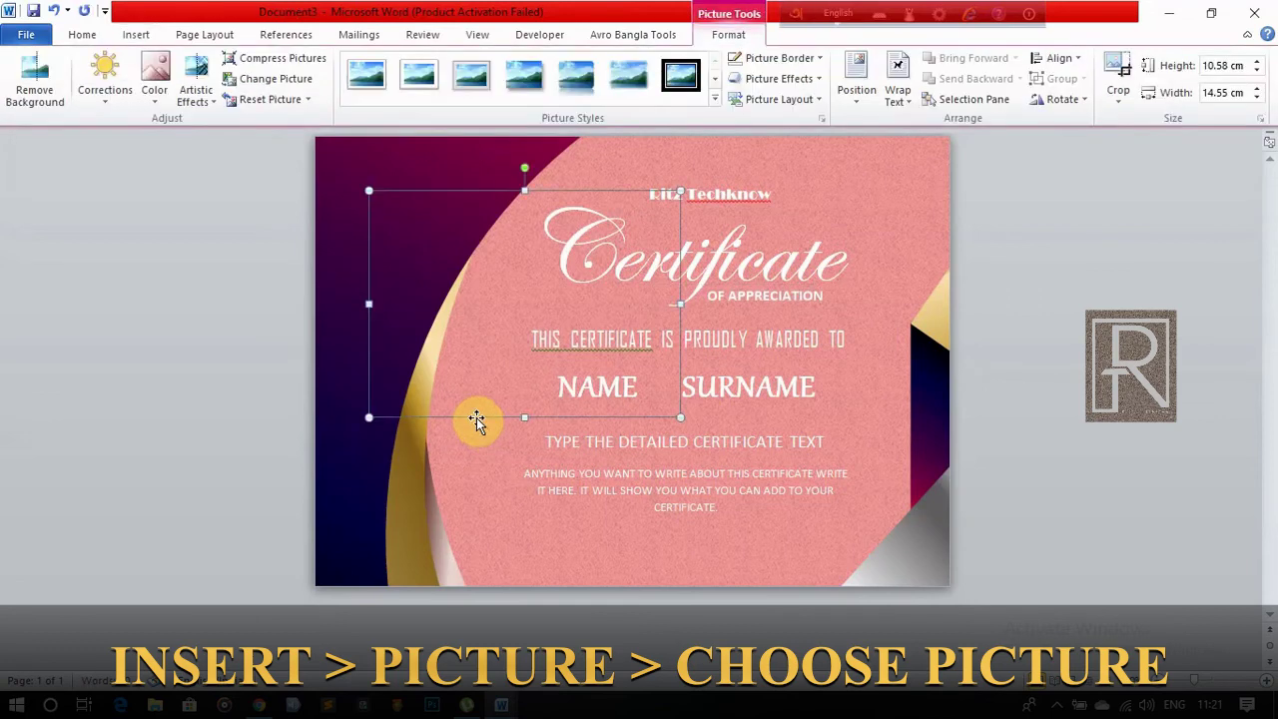
Set the medal in front of text, shrink it and move it top-left.
right_click(410, 196)
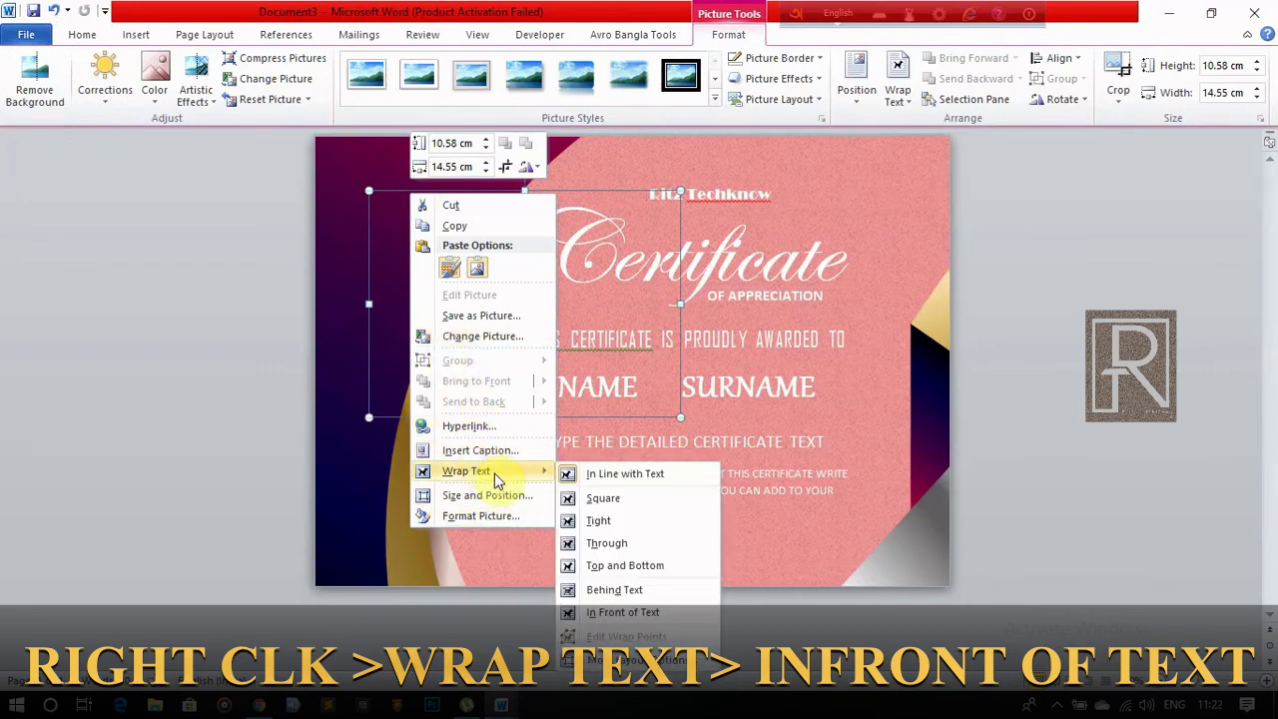
left_click(616, 615)
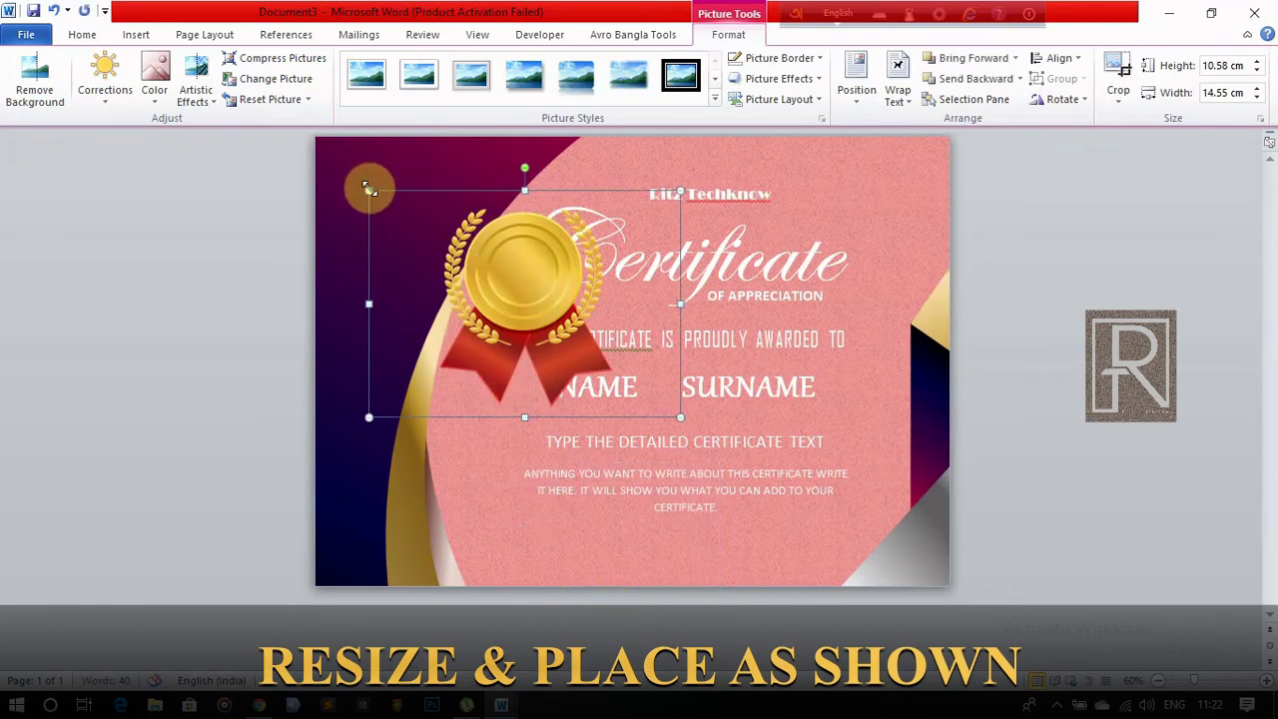
left_click_drag(369, 186, 482, 273)
left_click_drag(564, 309, 367, 184)
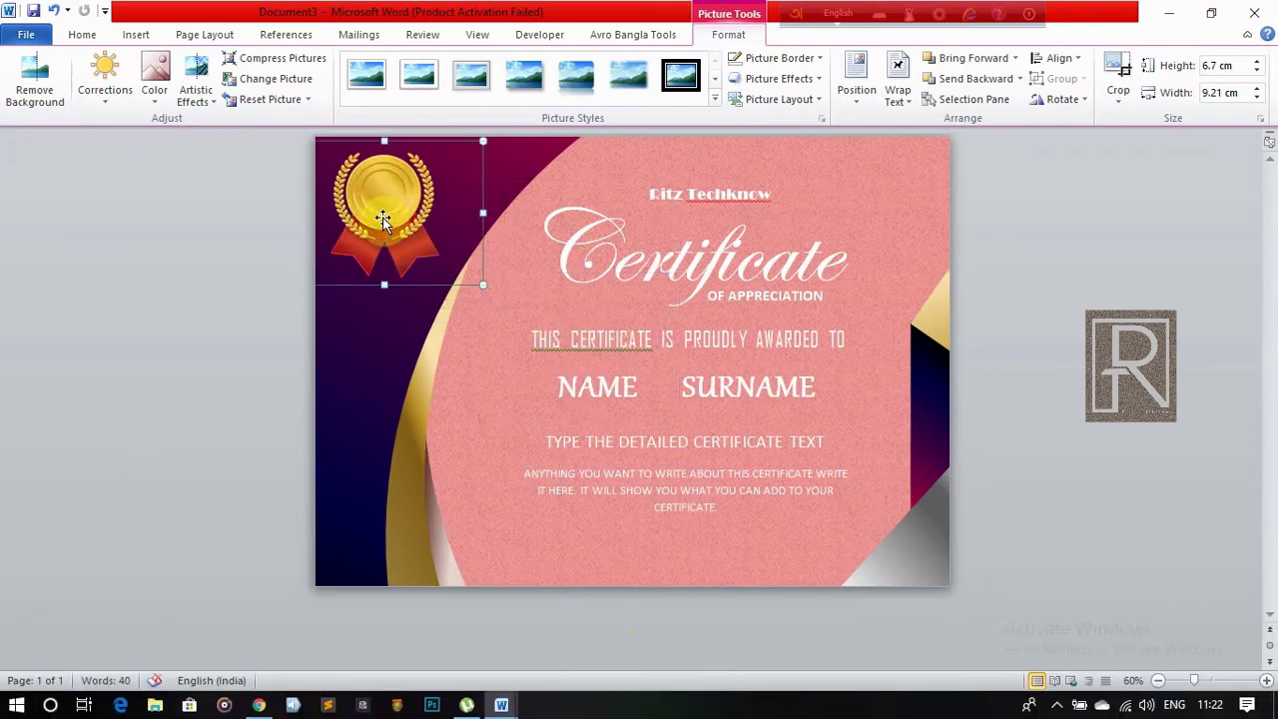
Insert the ytlogo picture into the certificate.
left_click(494, 379)
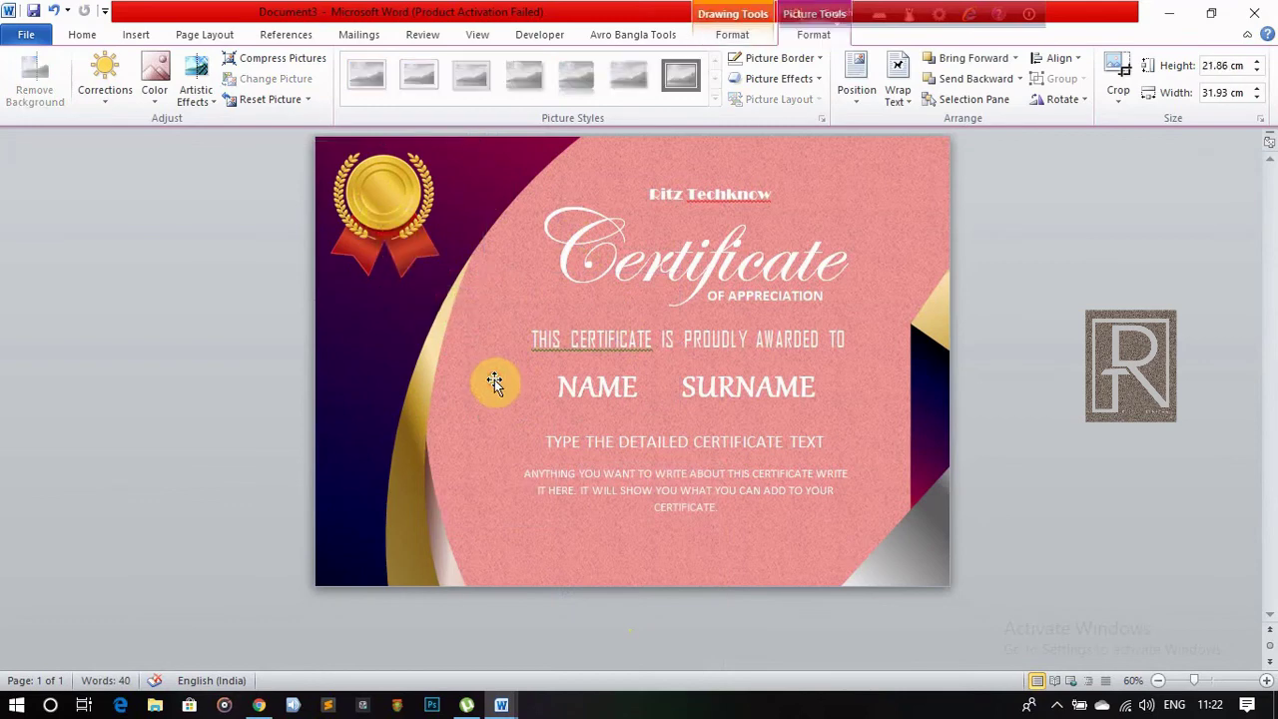
left_click(139, 38)
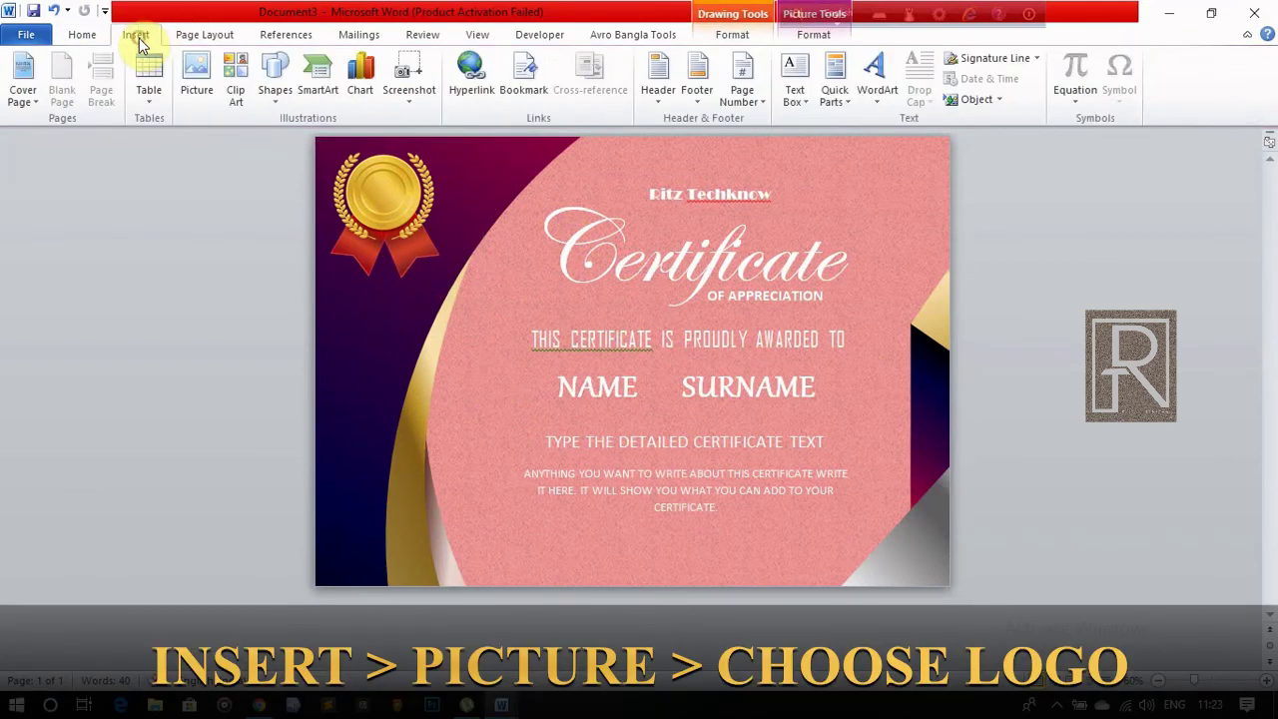
left_click(202, 100)
left_click(220, 148)
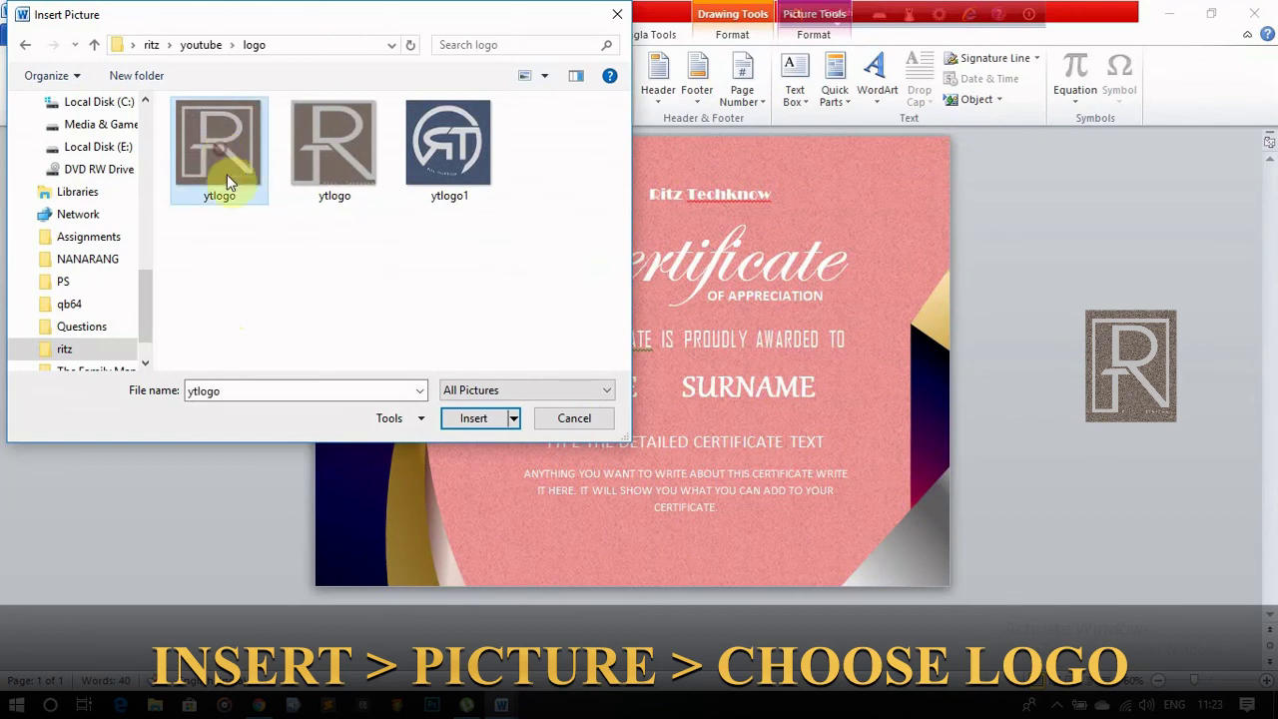
left_click(475, 418)
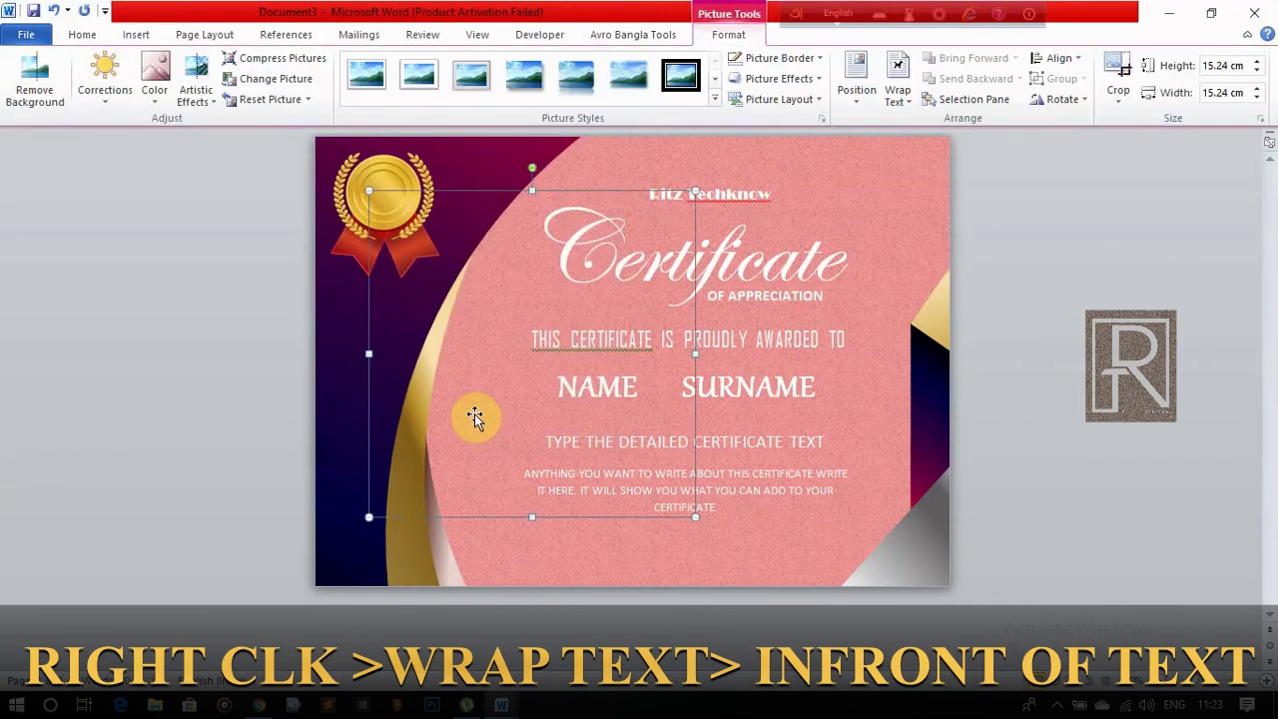
Set the logo in front of text, shrink it to 3.59 cm and move it top-right.
right_click(456, 516)
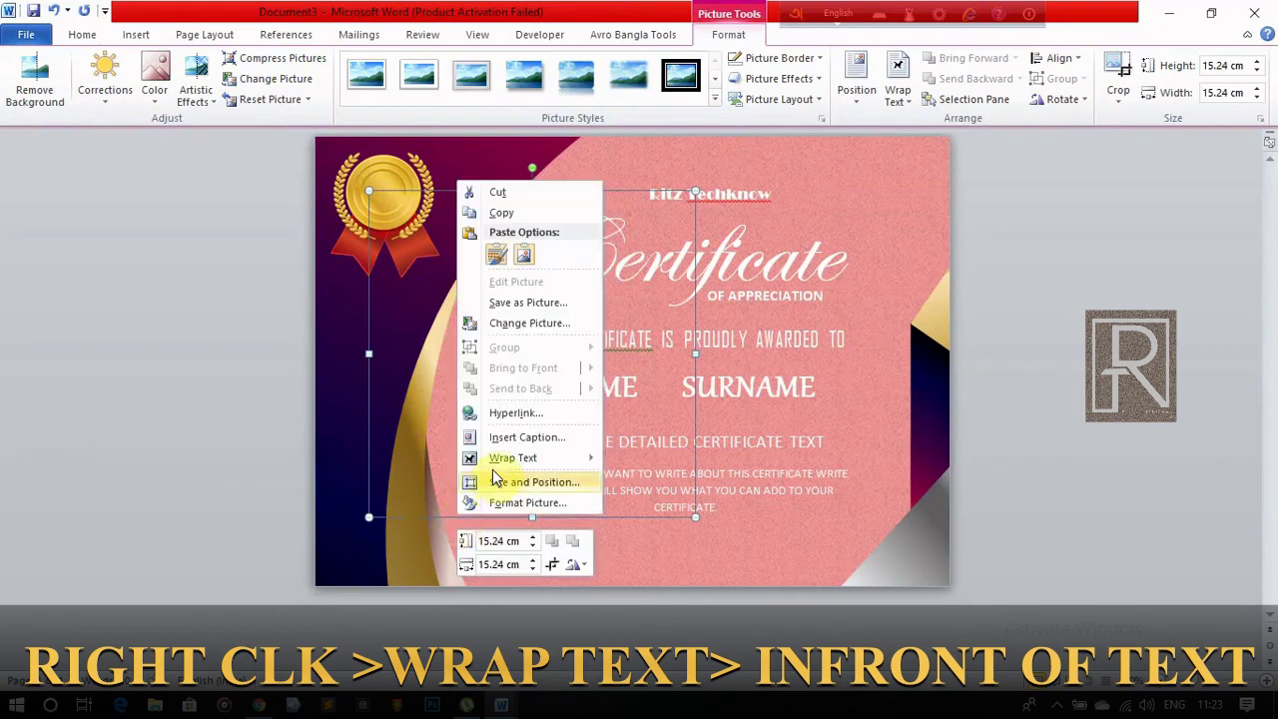
mouse_move(513, 457)
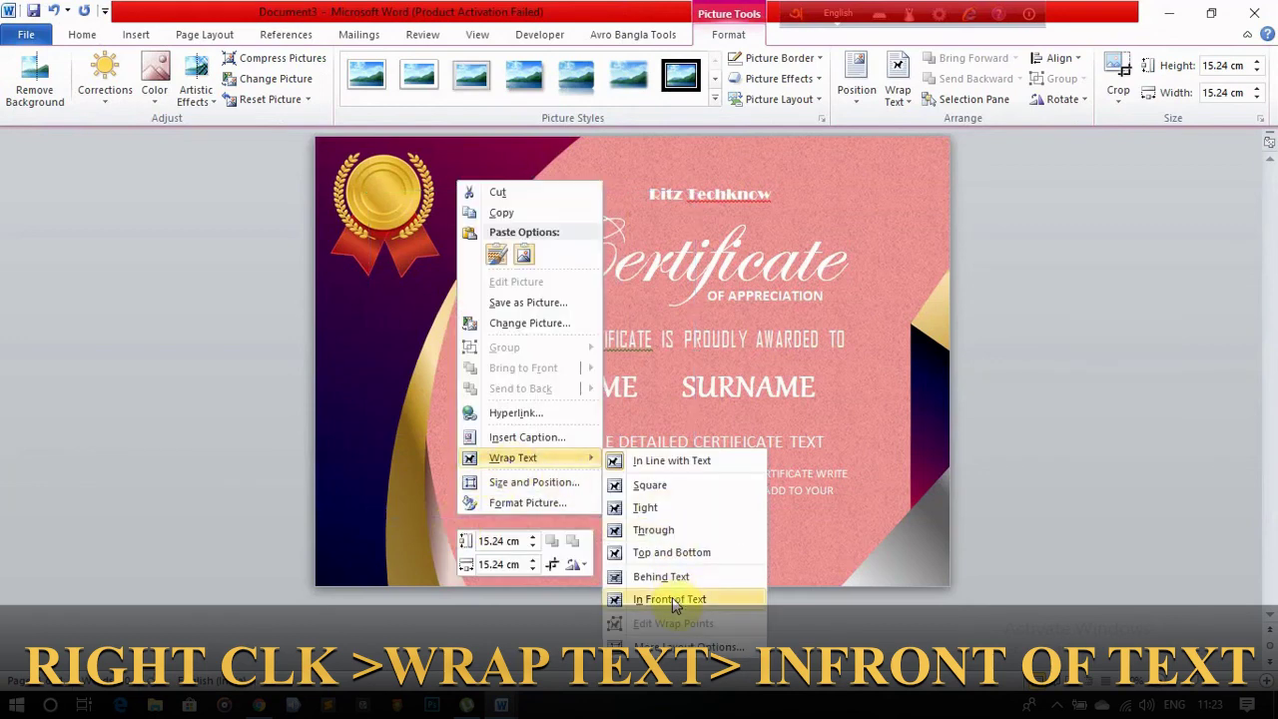
left_click(669, 599)
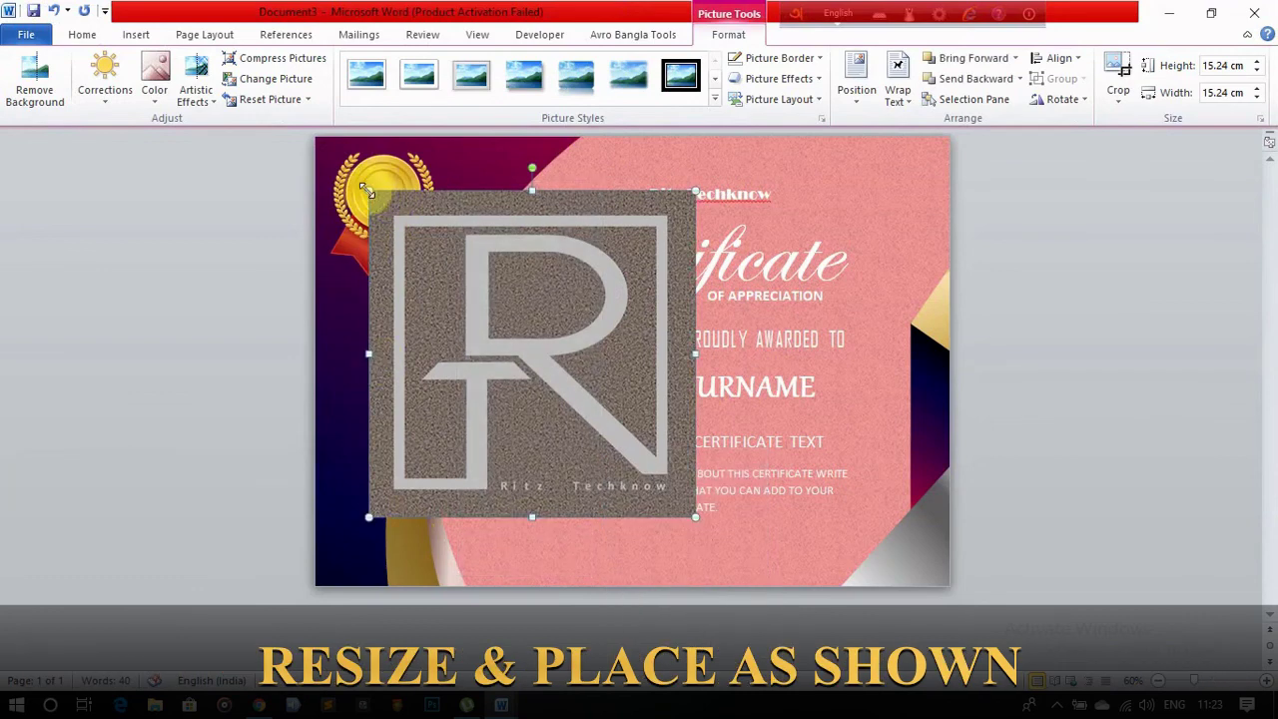
left_click_drag(367, 190, 507, 317)
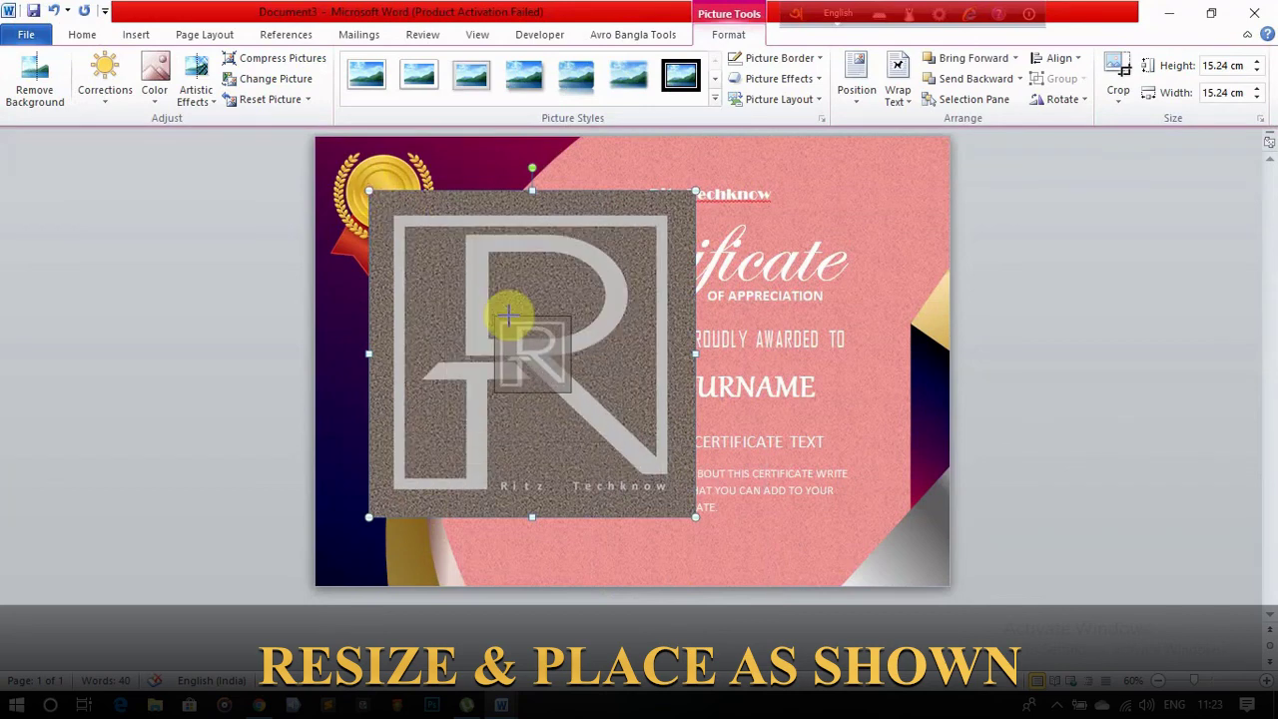
left_click_drag(519, 335, 823, 187)
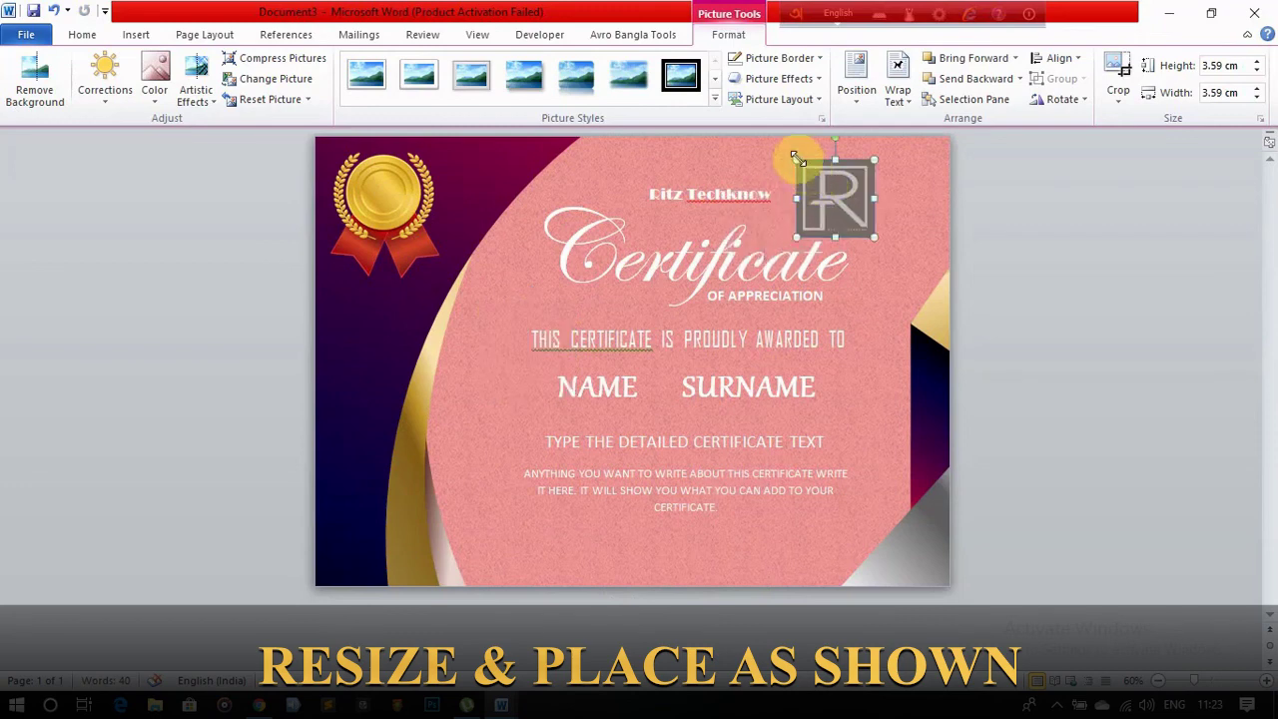